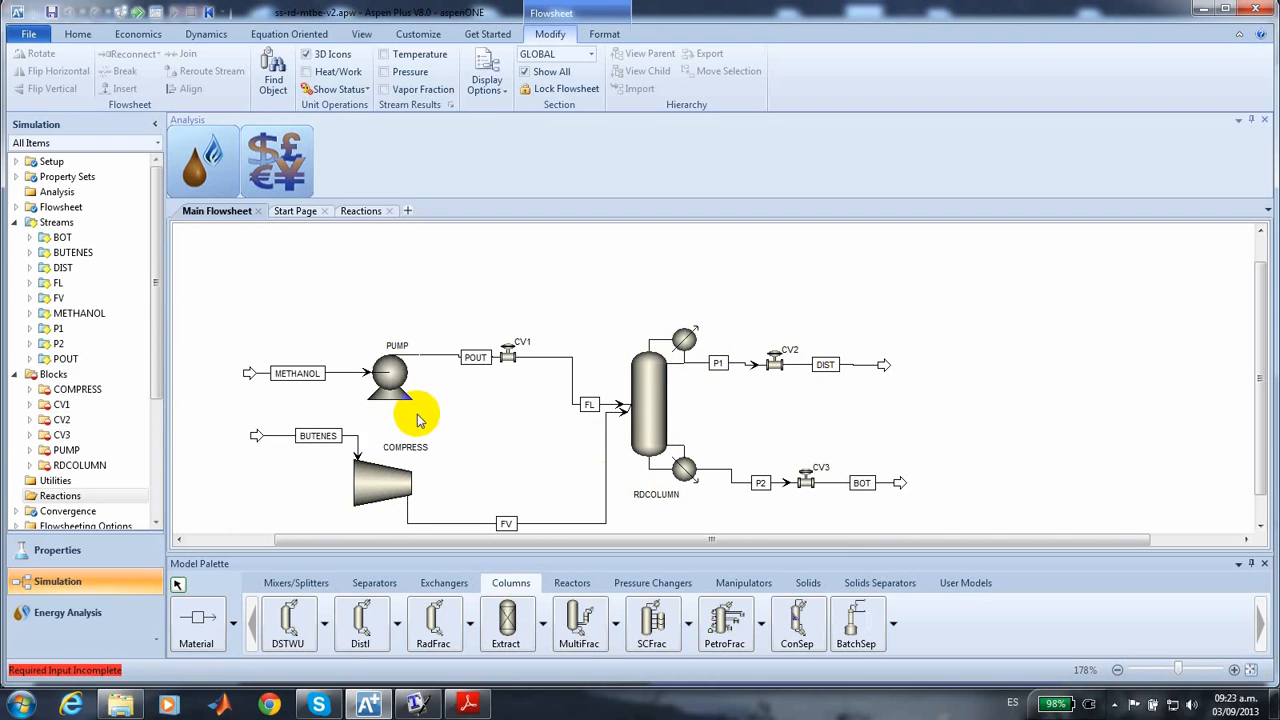
Review the global setup, the component list and the property method in the Properties environment.
click(57, 551)
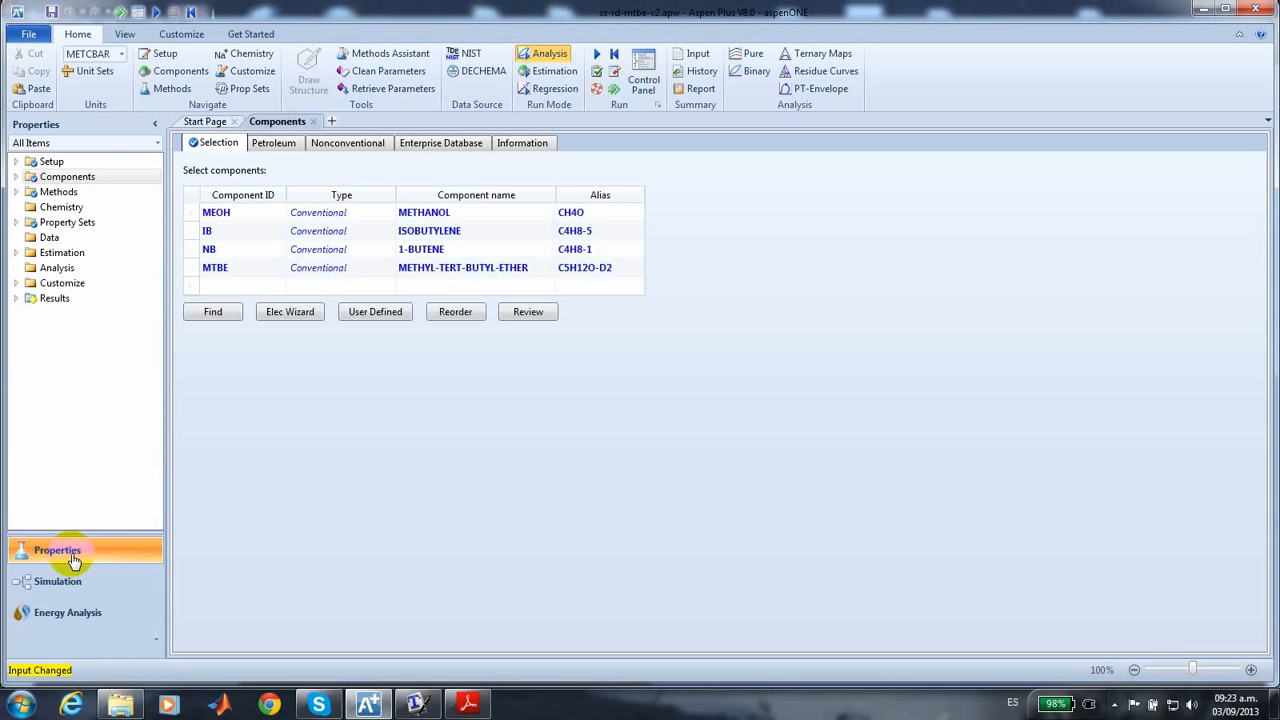
click(52, 162)
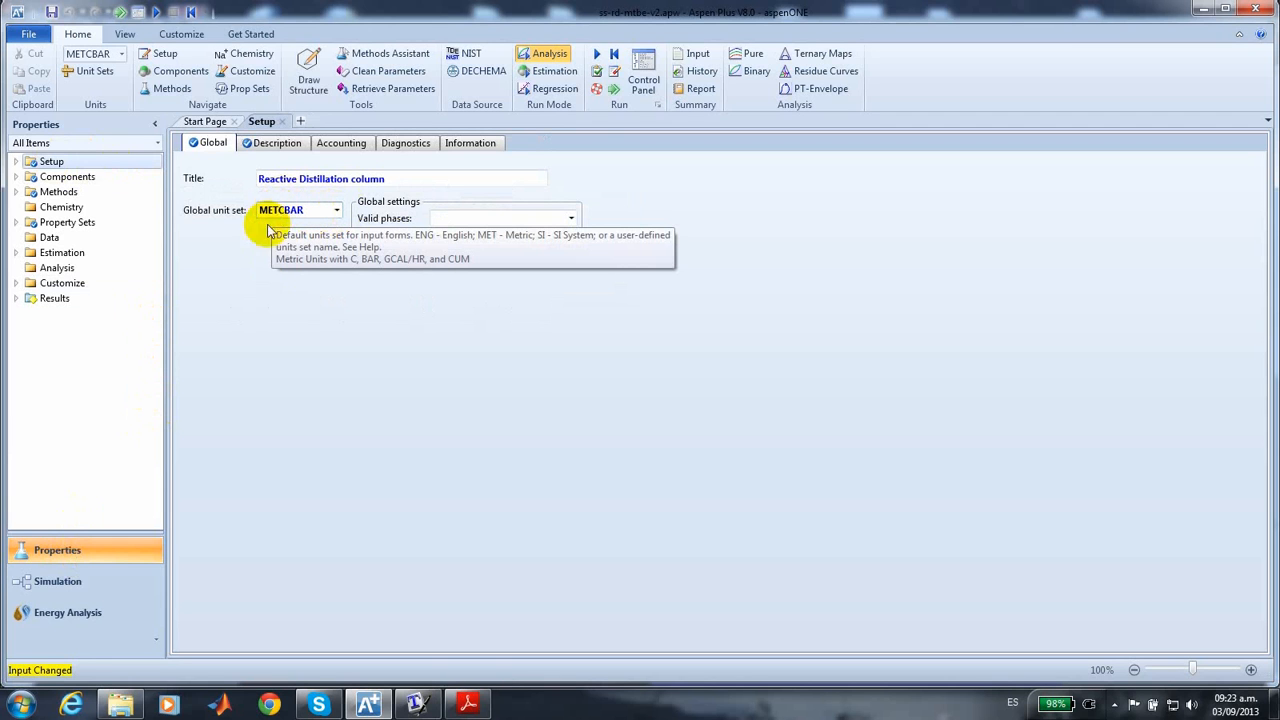
click(80, 178)
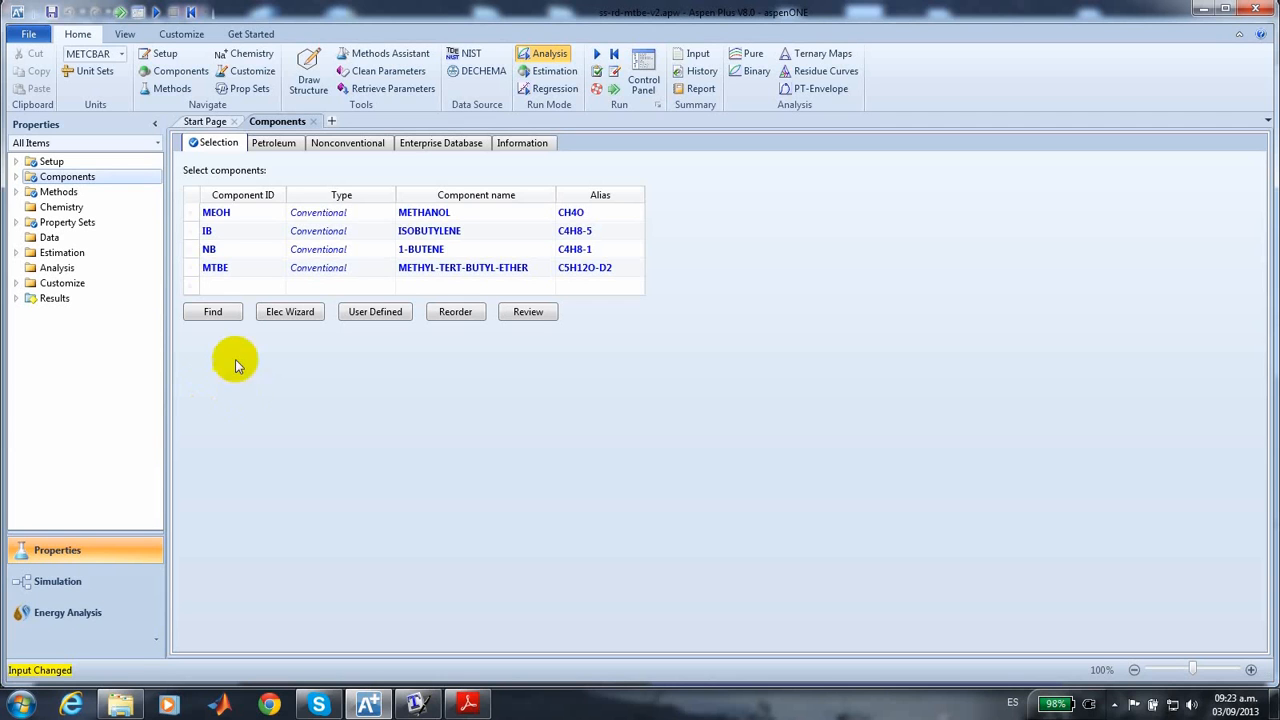
click(70, 193)
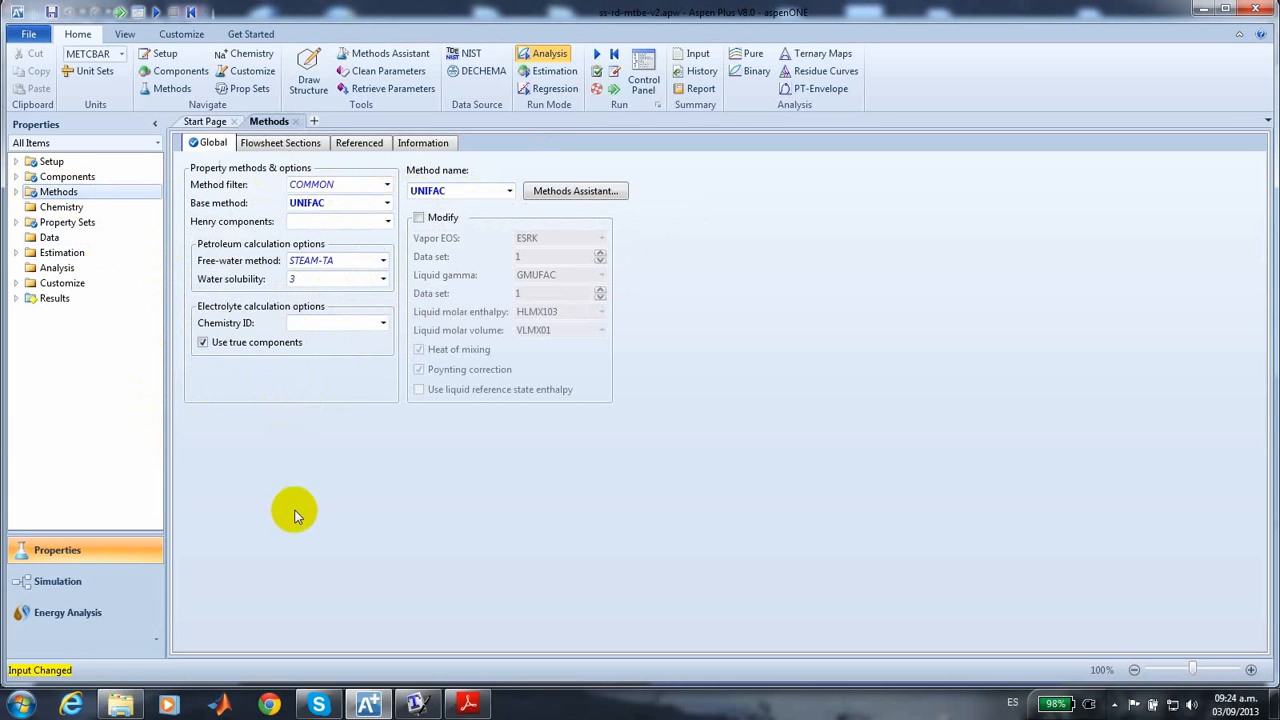
Examine the input specifications of the METHANOL and BUTENES feed streams in the simulation.
click(48, 588)
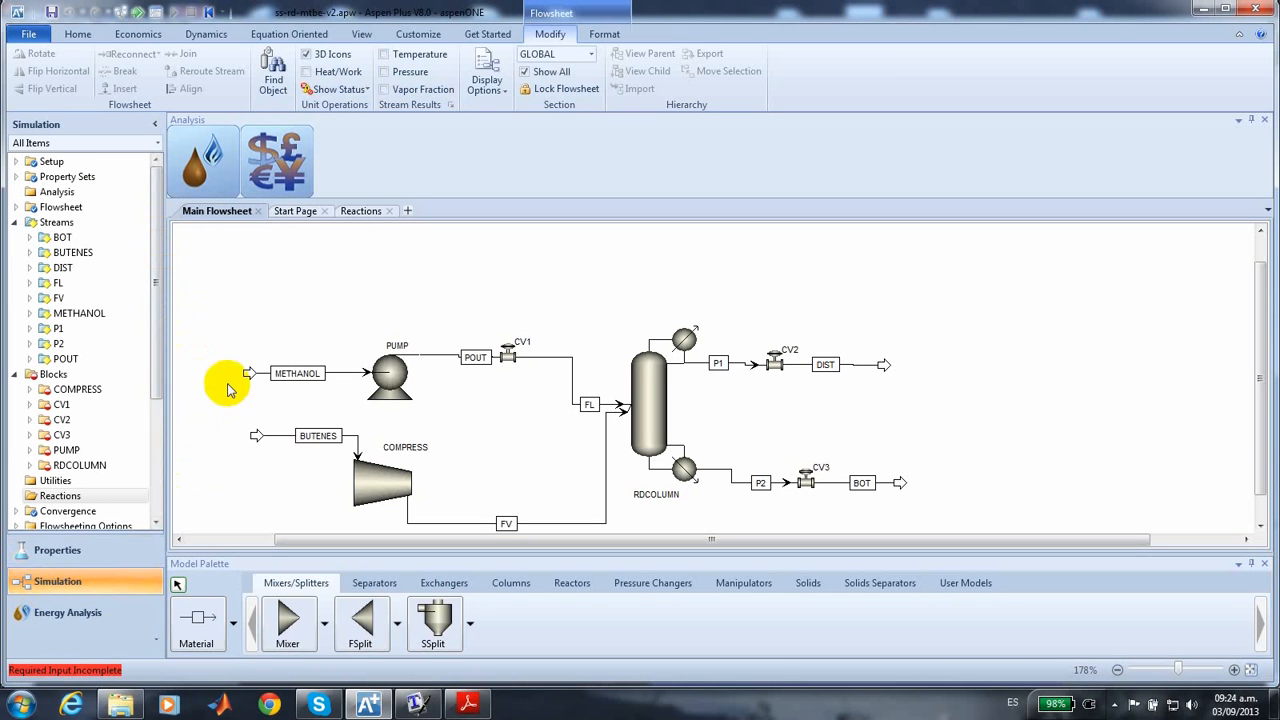
click(96, 311)
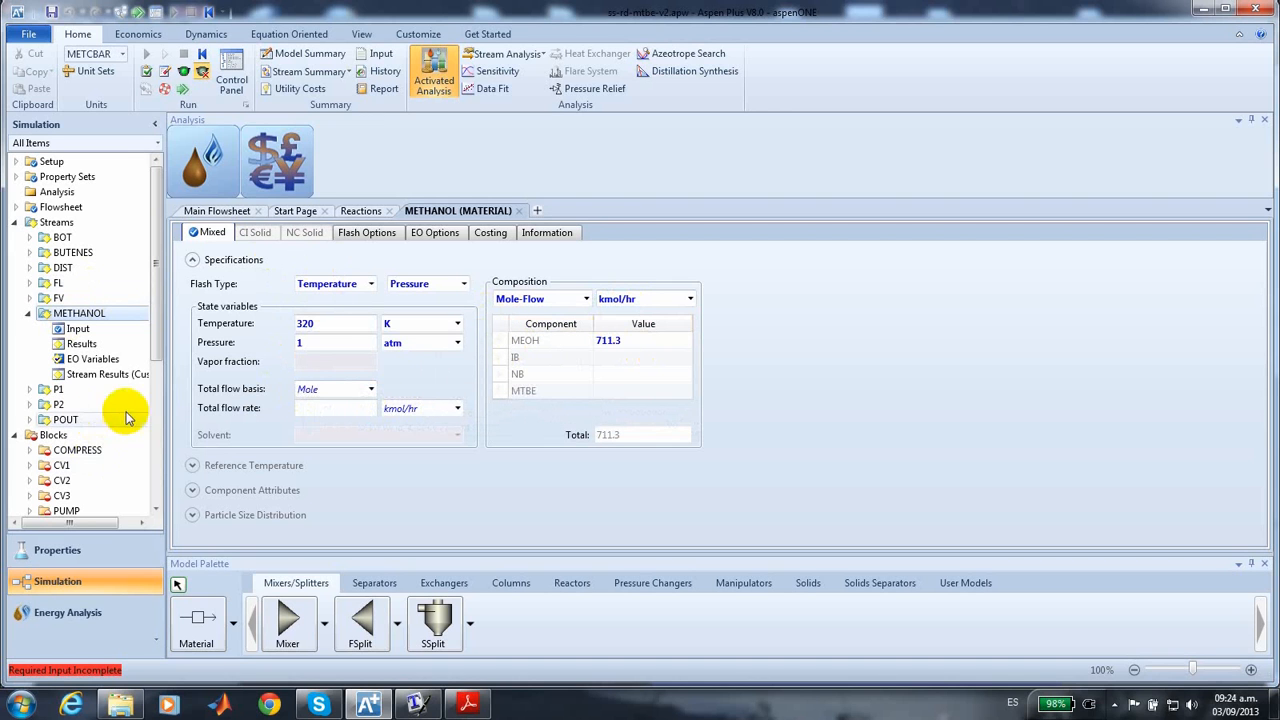
click(73, 252)
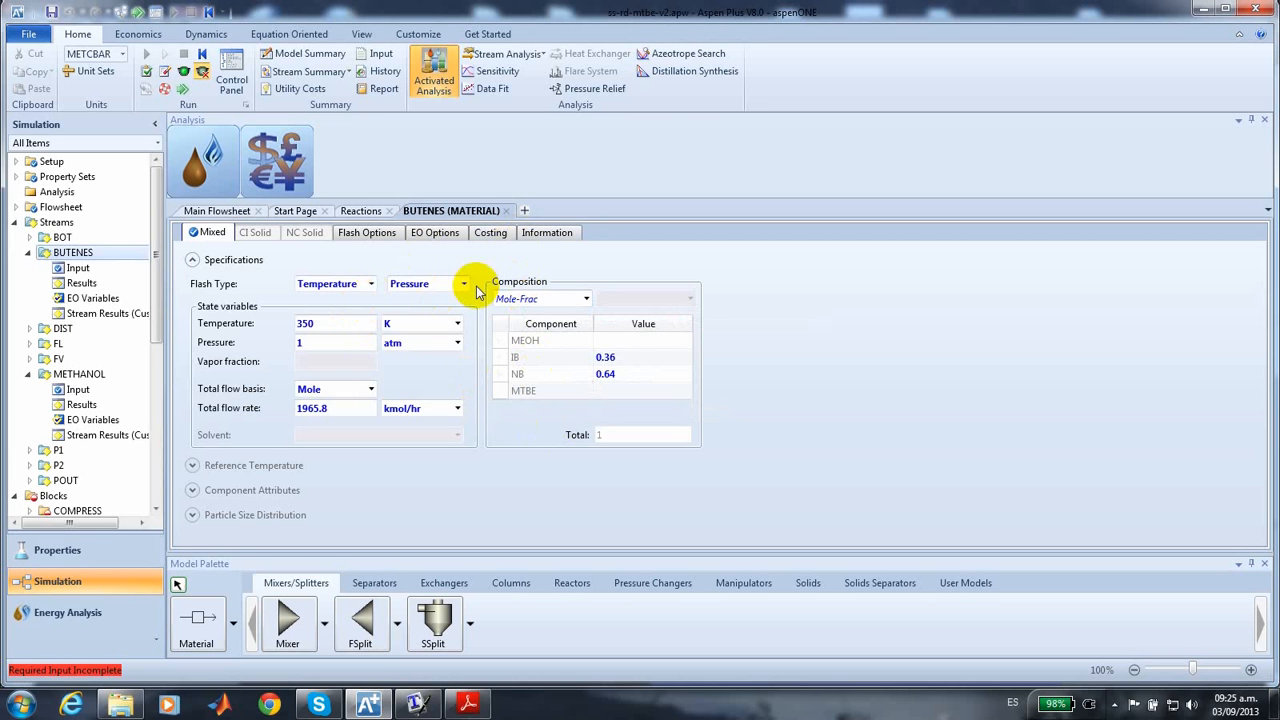
Set the discharge pressure of the PUMP block on the main flowsheet to 11.7 atm.
click(243, 218)
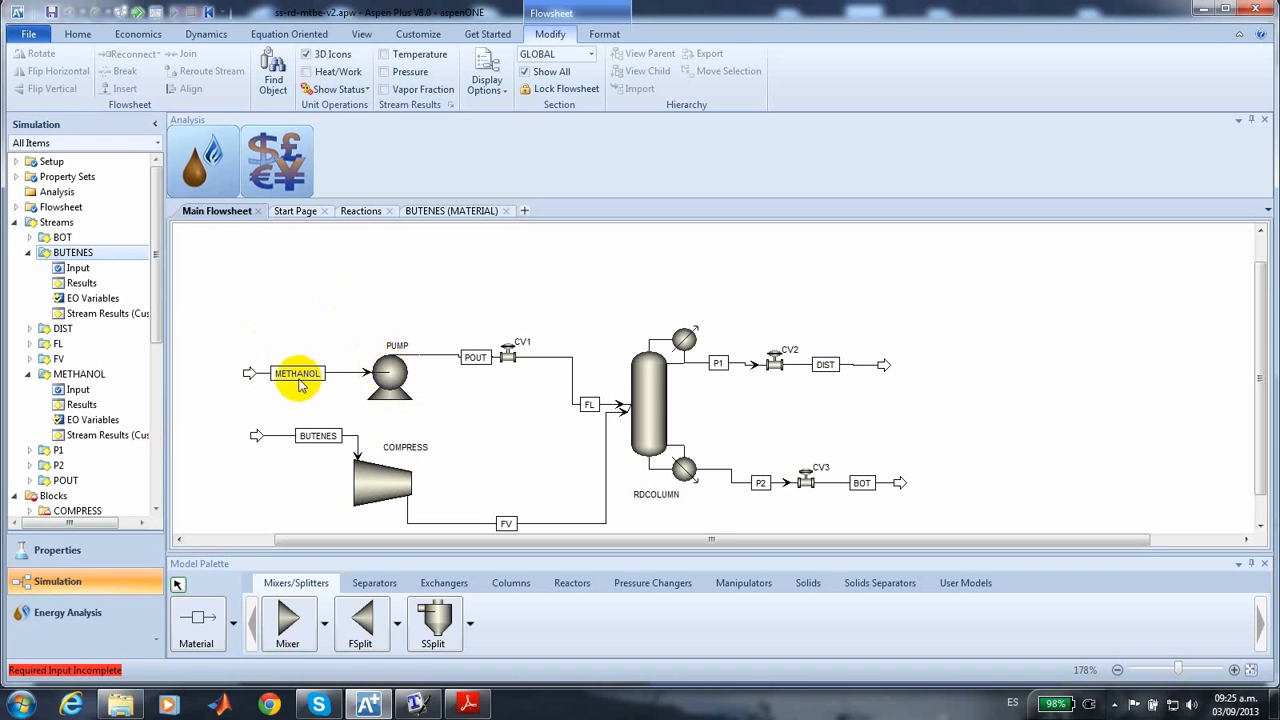
click(392, 390)
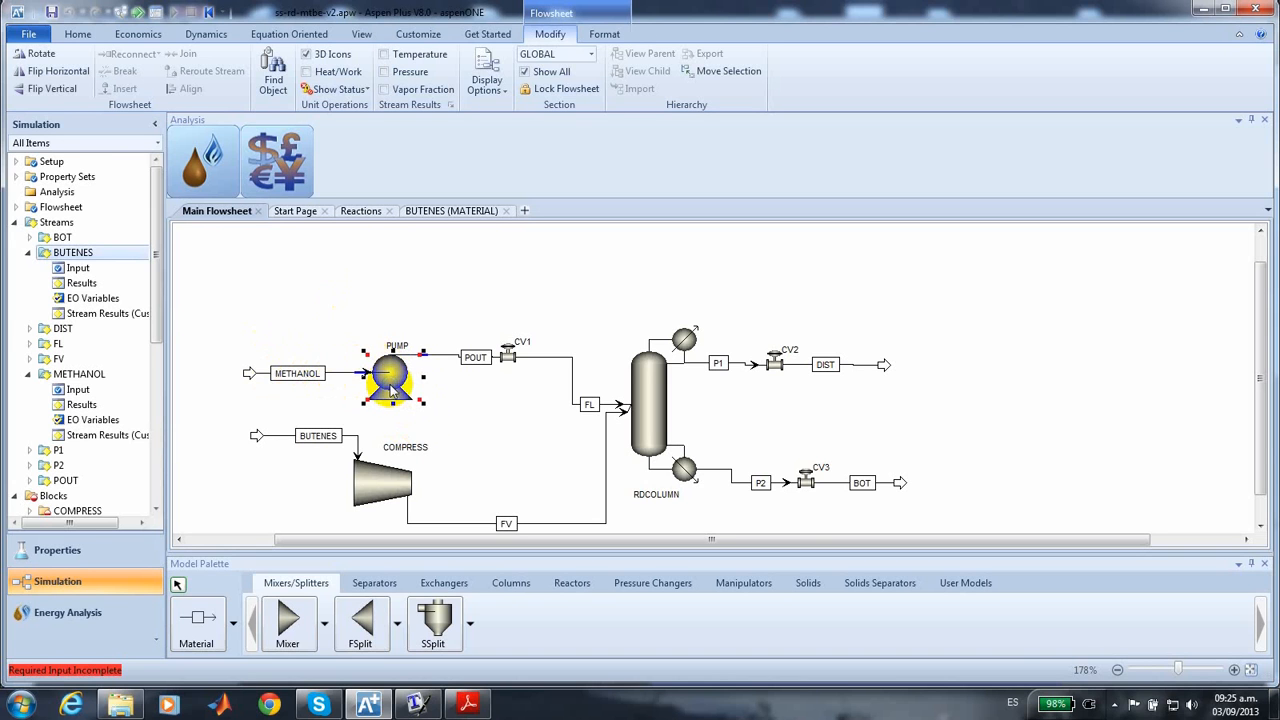
double_click(392, 390)
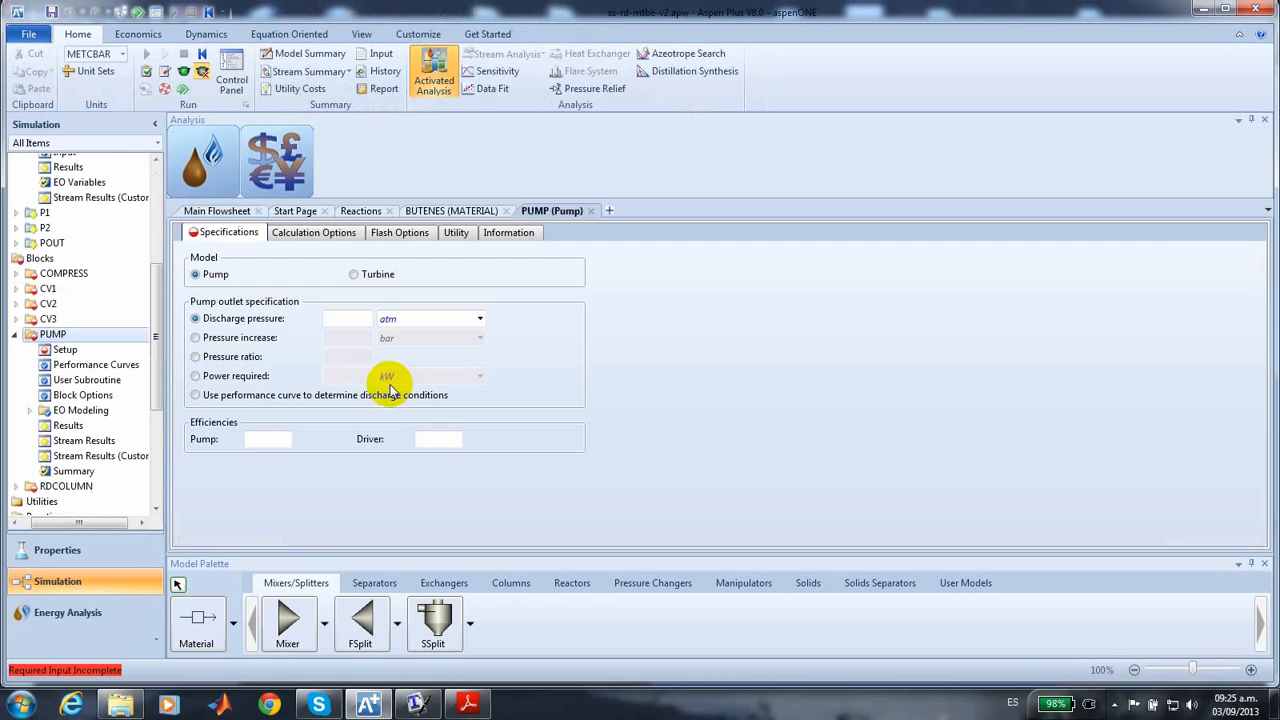
click(357, 320)
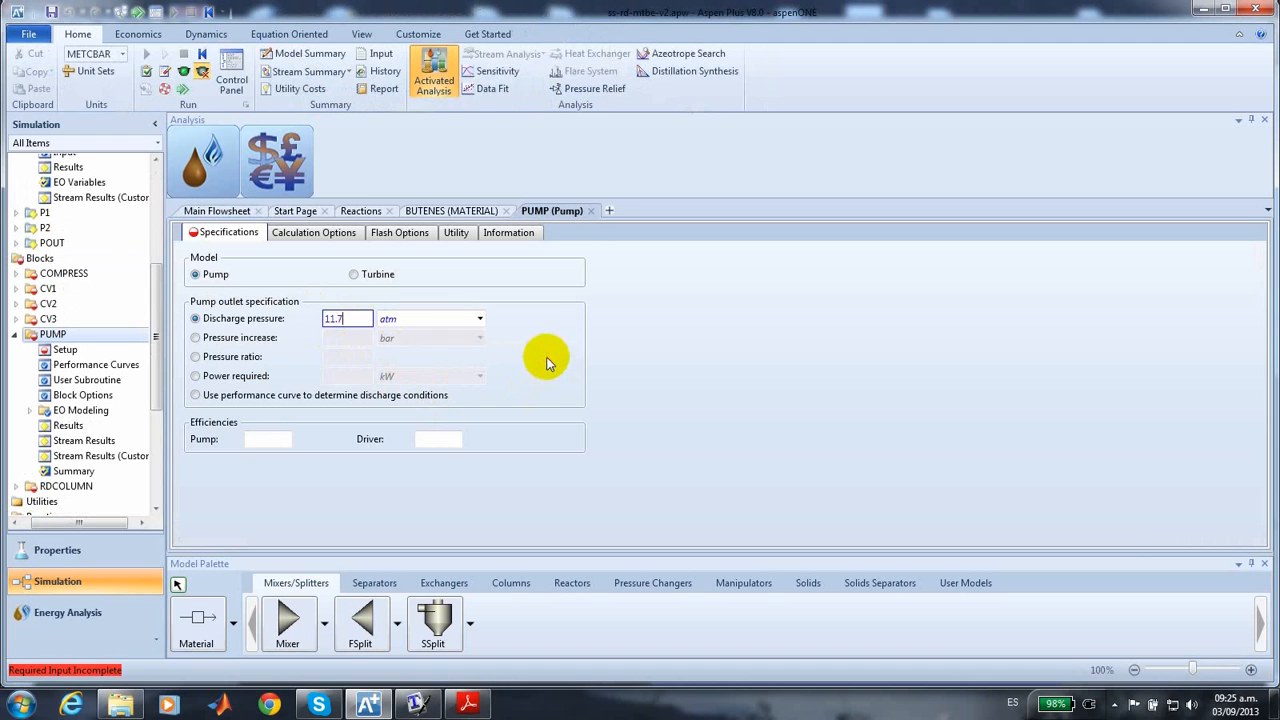
click(513, 279)
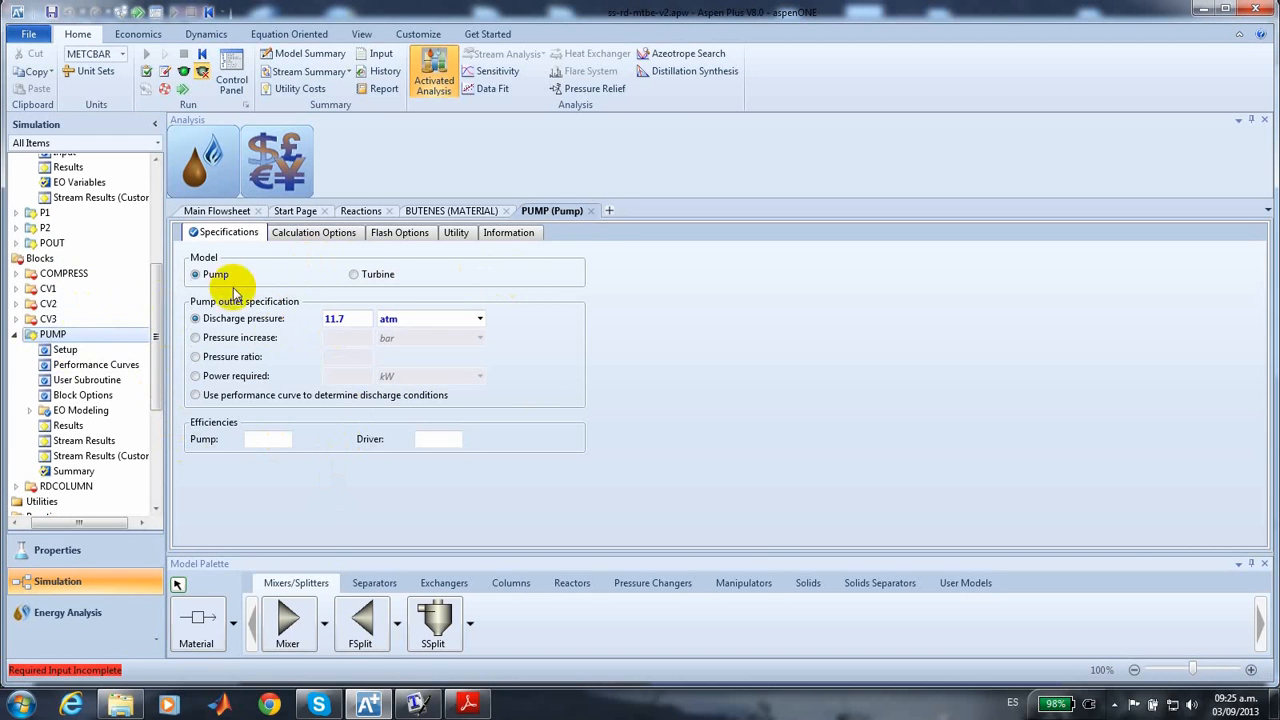
Set the outlet pressure of valve CV1, on the pump outlet line, to 11.5 atm.
click(227, 212)
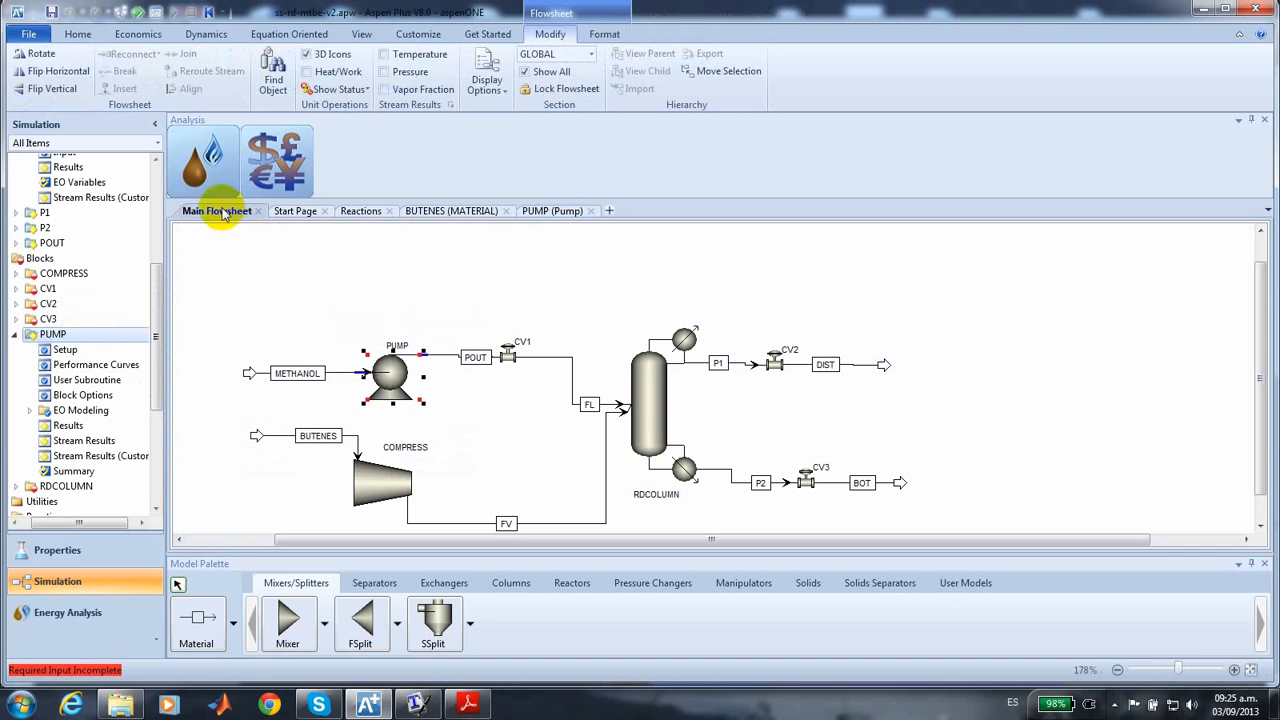
click(508, 357)
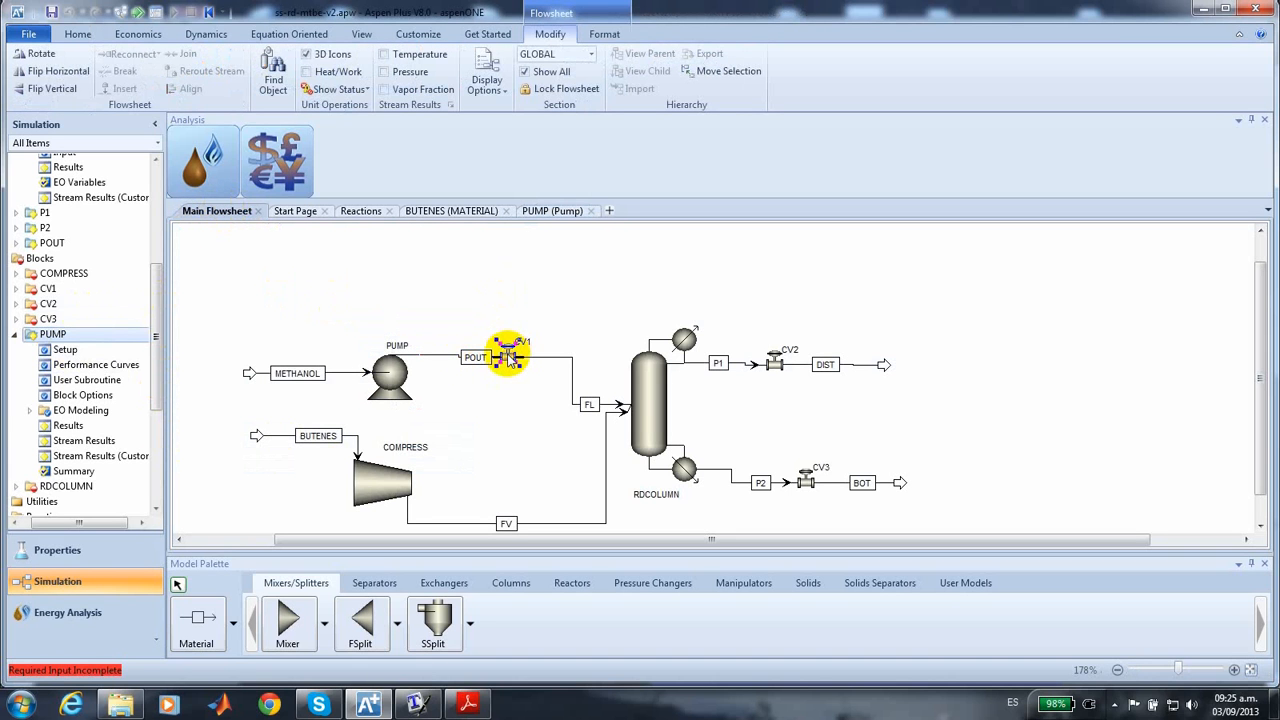
double_click(508, 357)
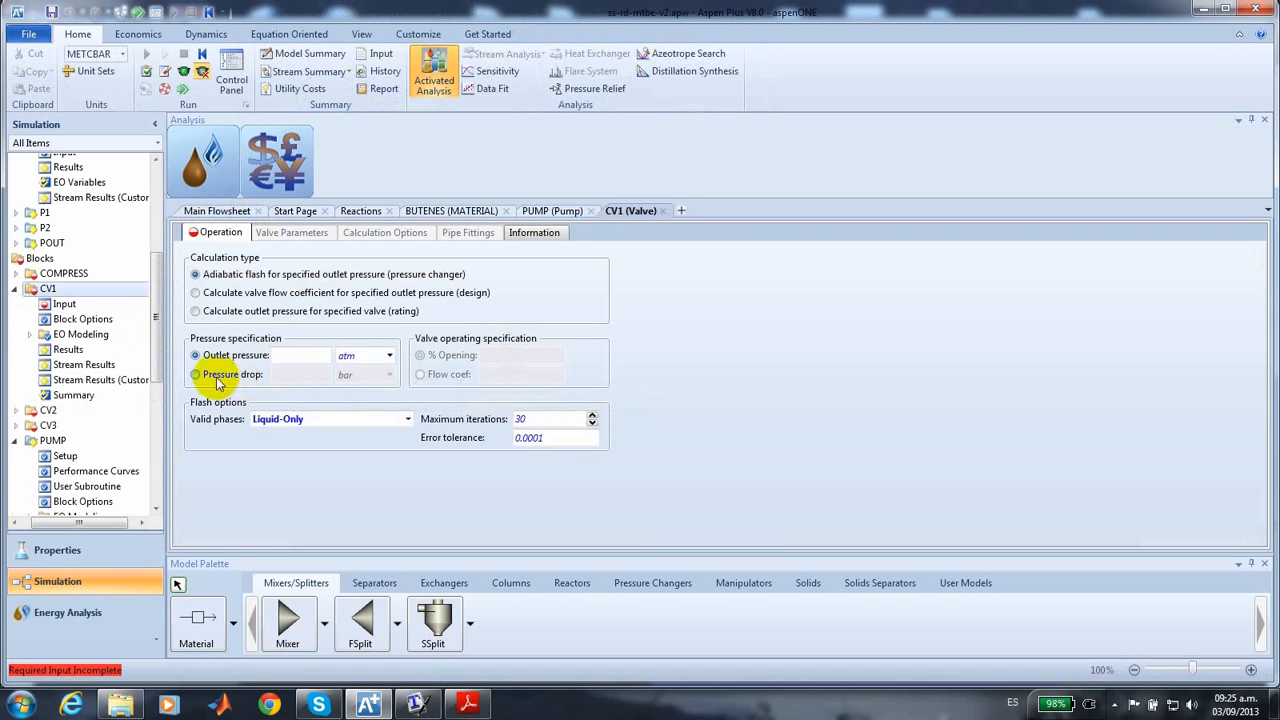
click(284, 356)
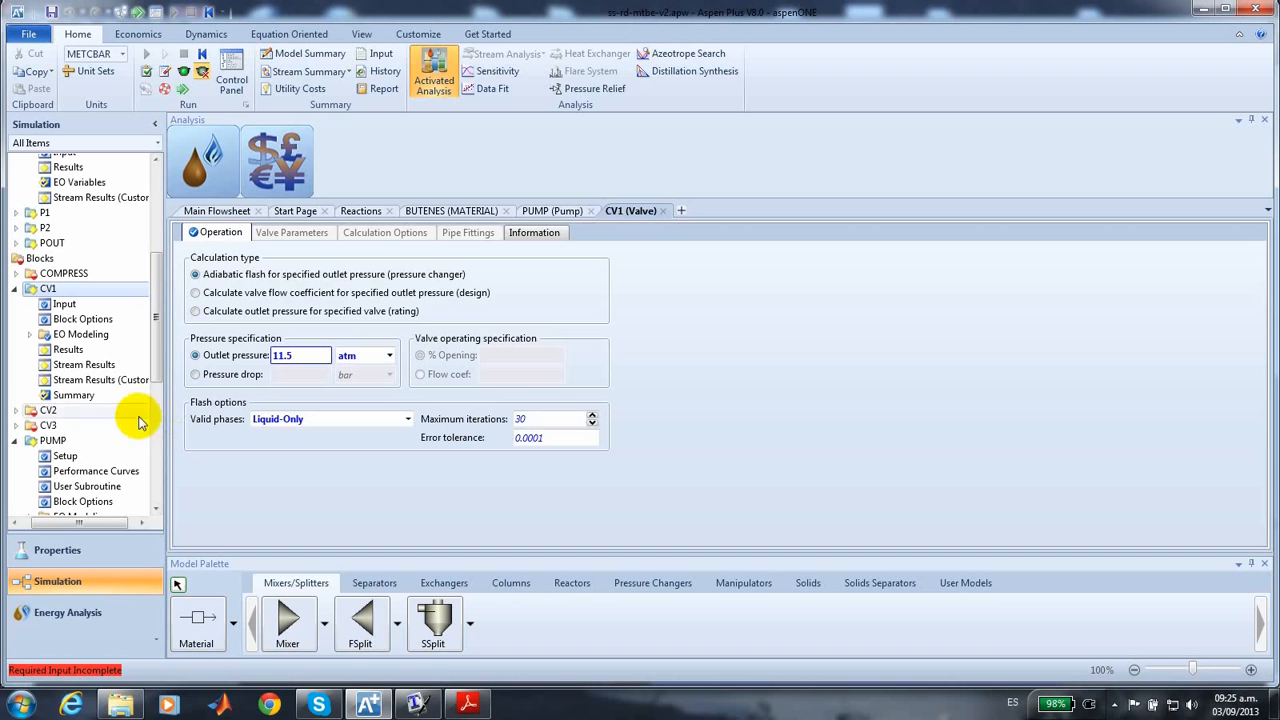
Set the discharge pressure of the isentropic COMPRESS block to 11.5 atm.
click(218, 212)
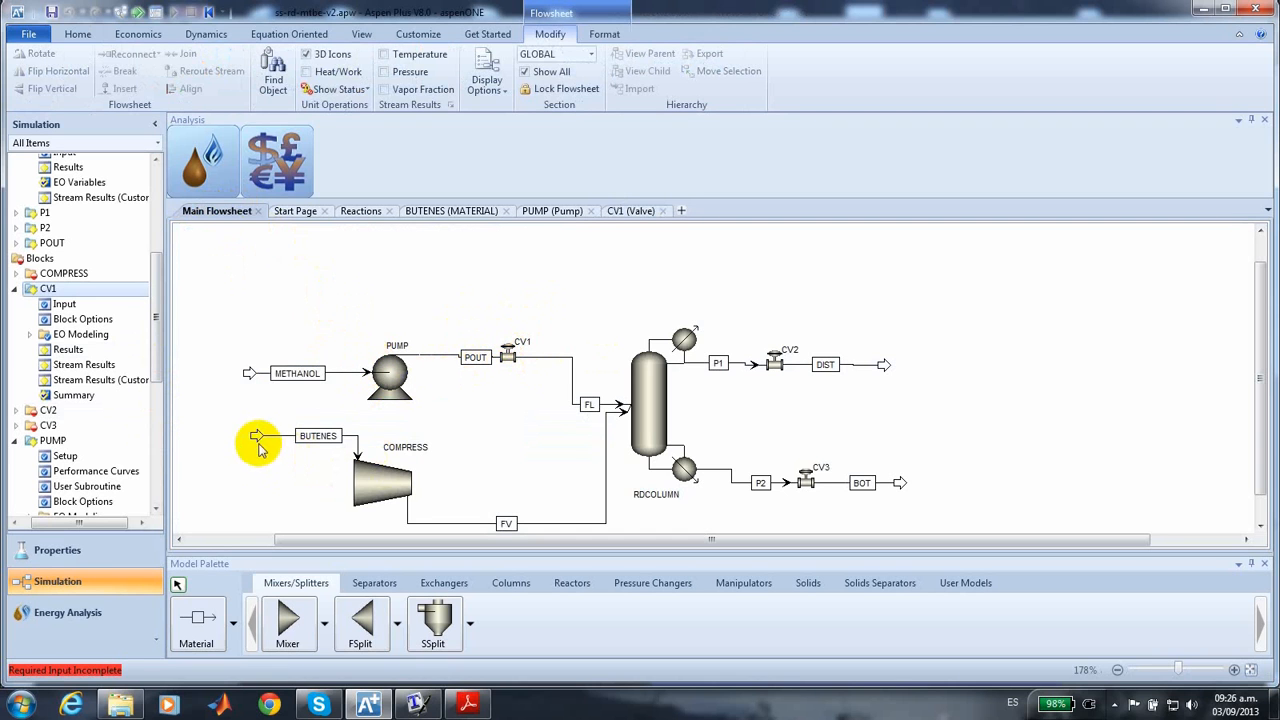
click(386, 500)
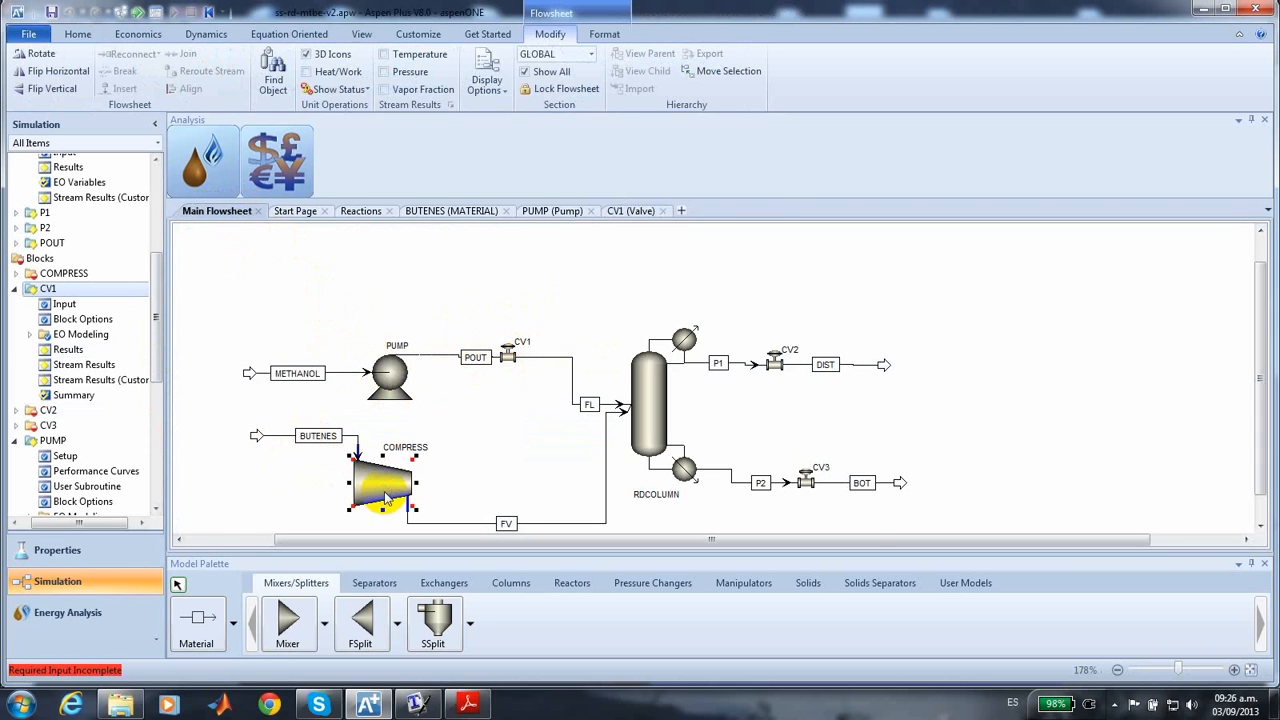
double_click(386, 500)
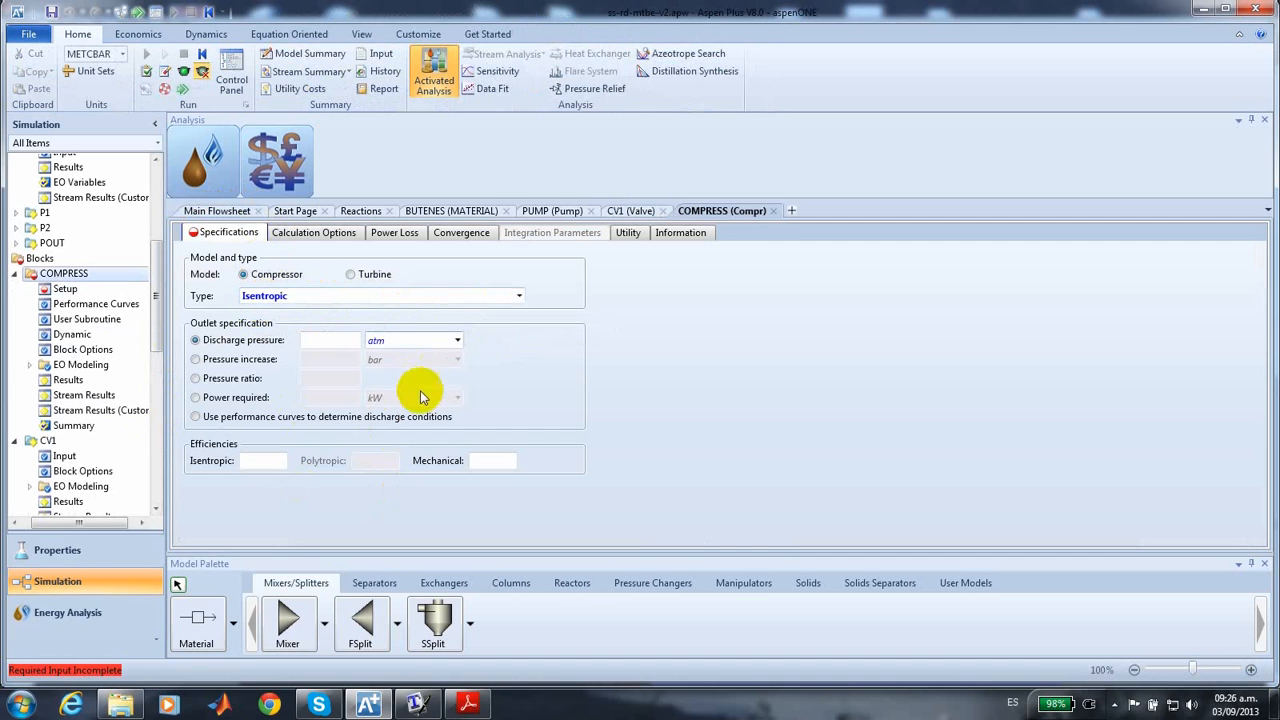
click(315, 341)
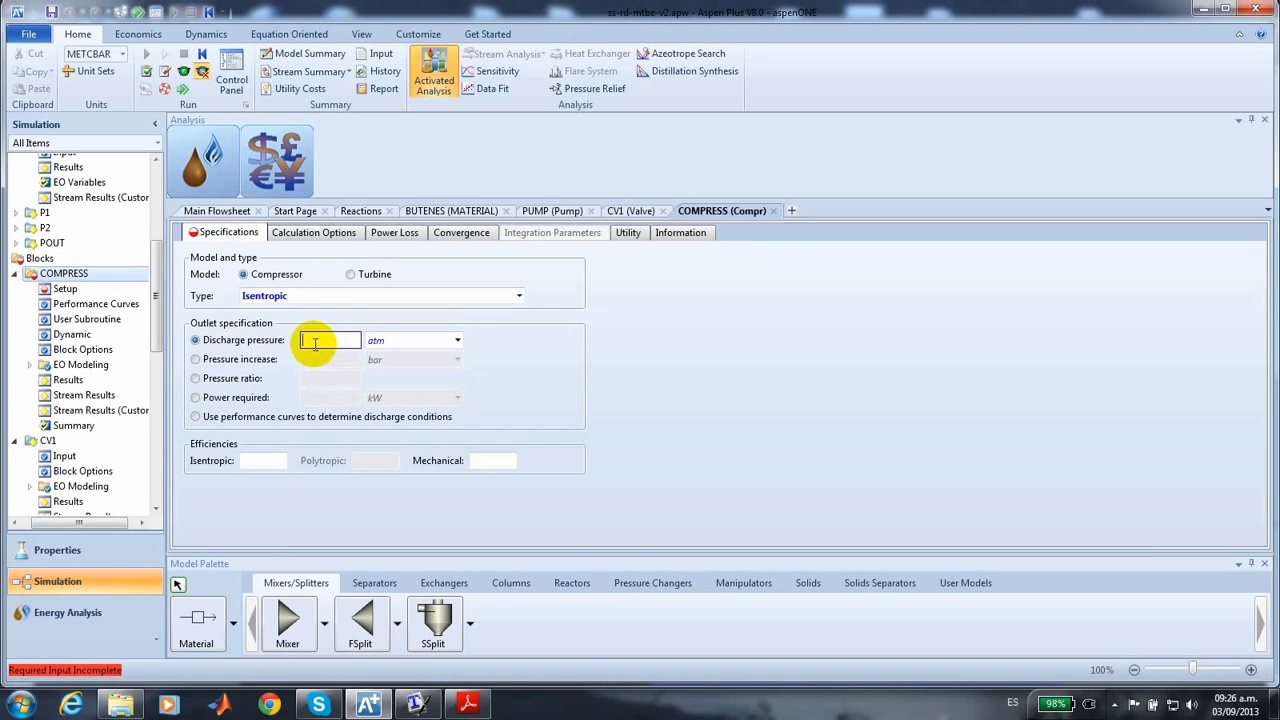
text(11.5)
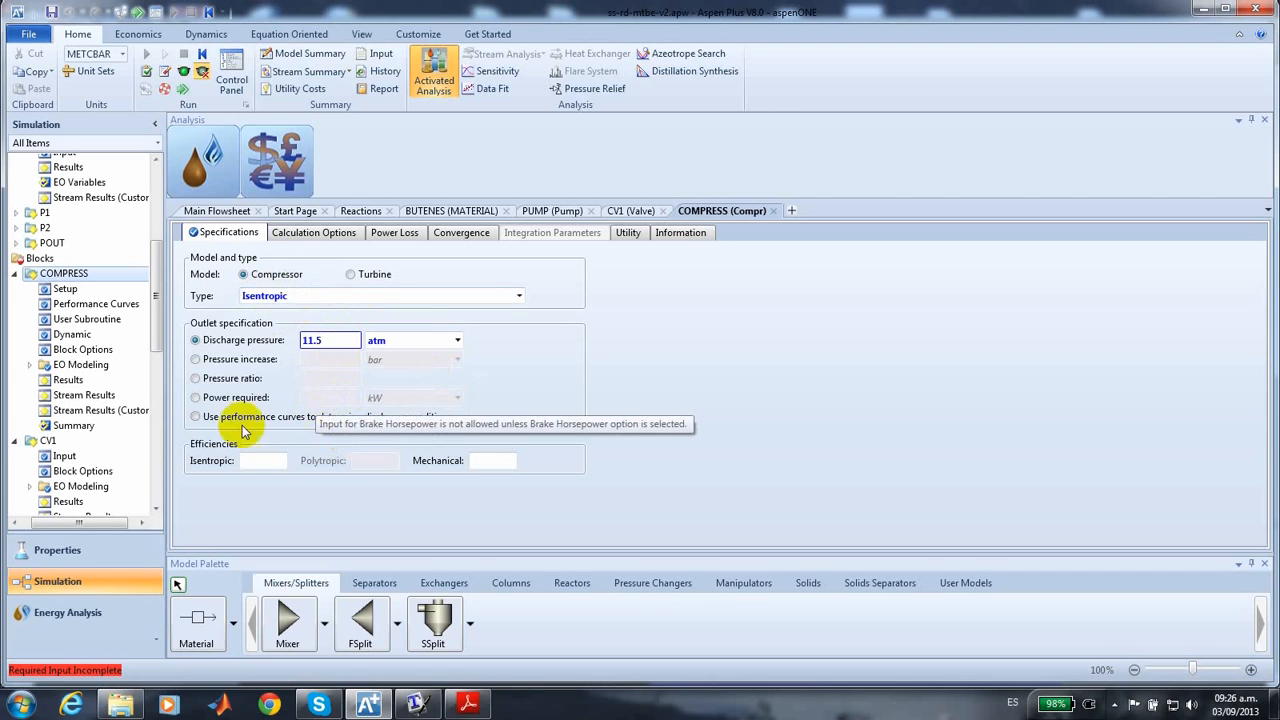
Set the outlet pressure of valve CV2, on the column's distillate line, to 10.8 atm.
click(213, 211)
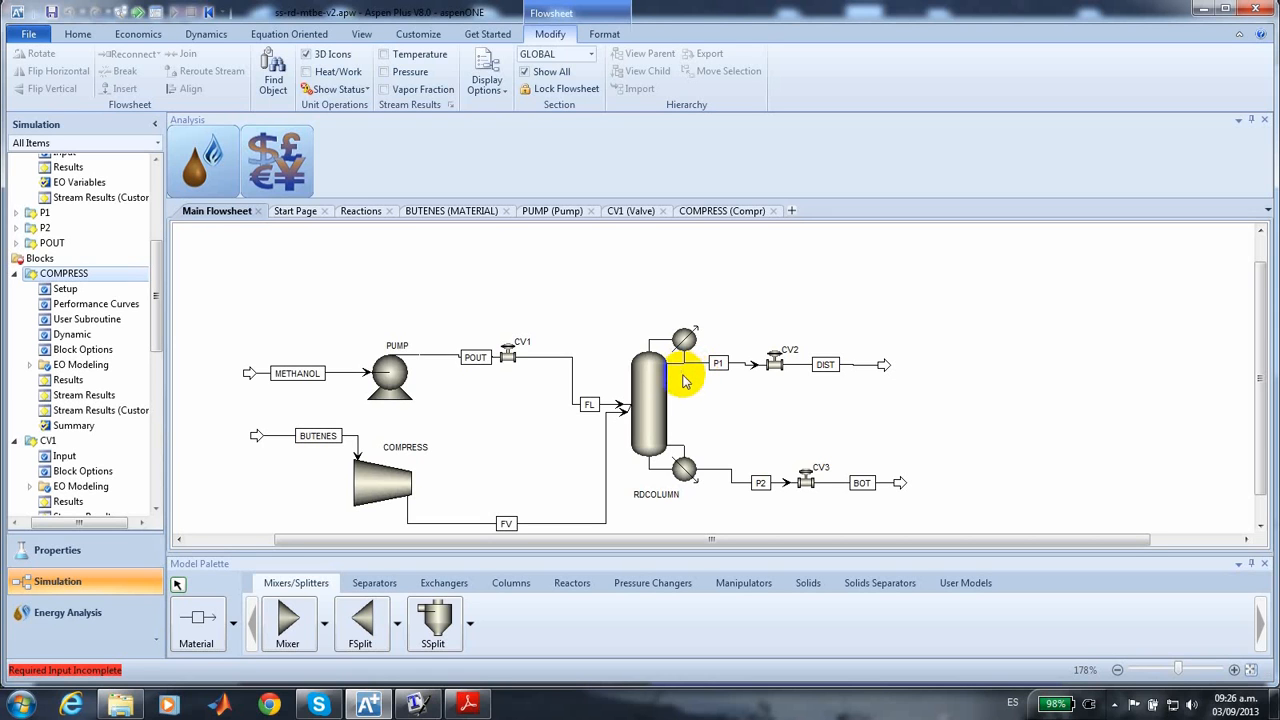
click(777, 366)
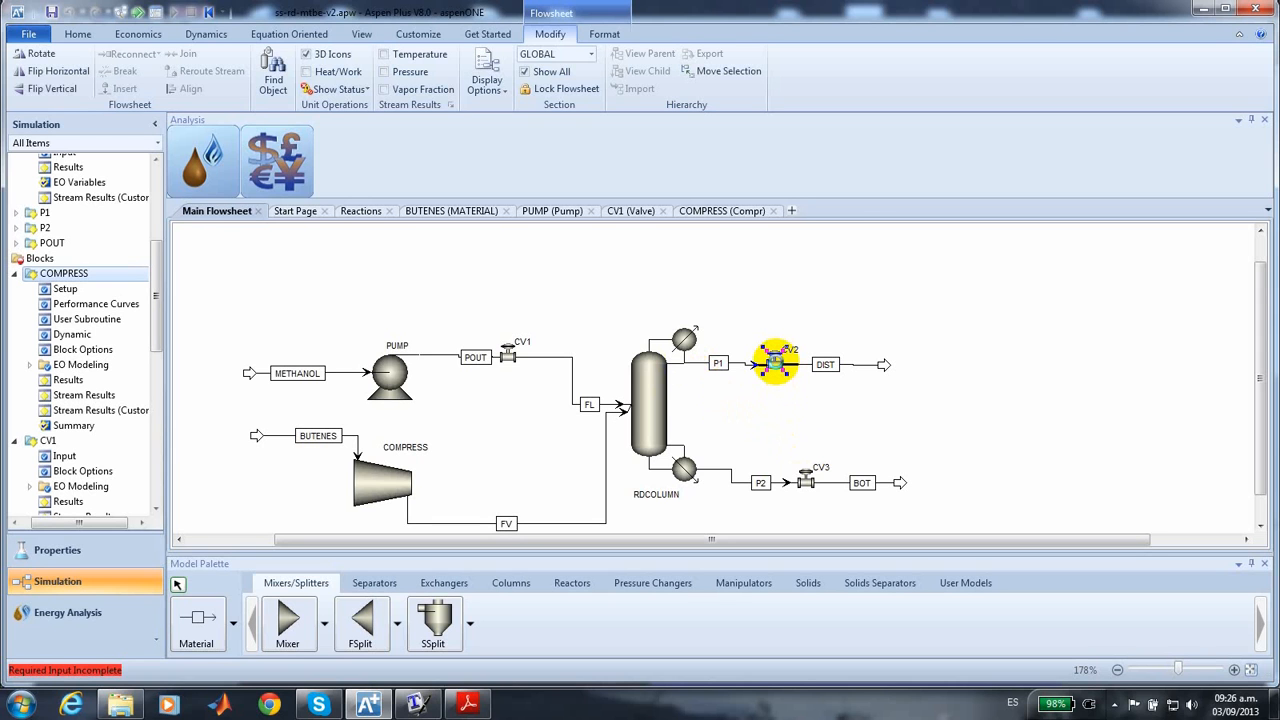
double_click(777, 366)
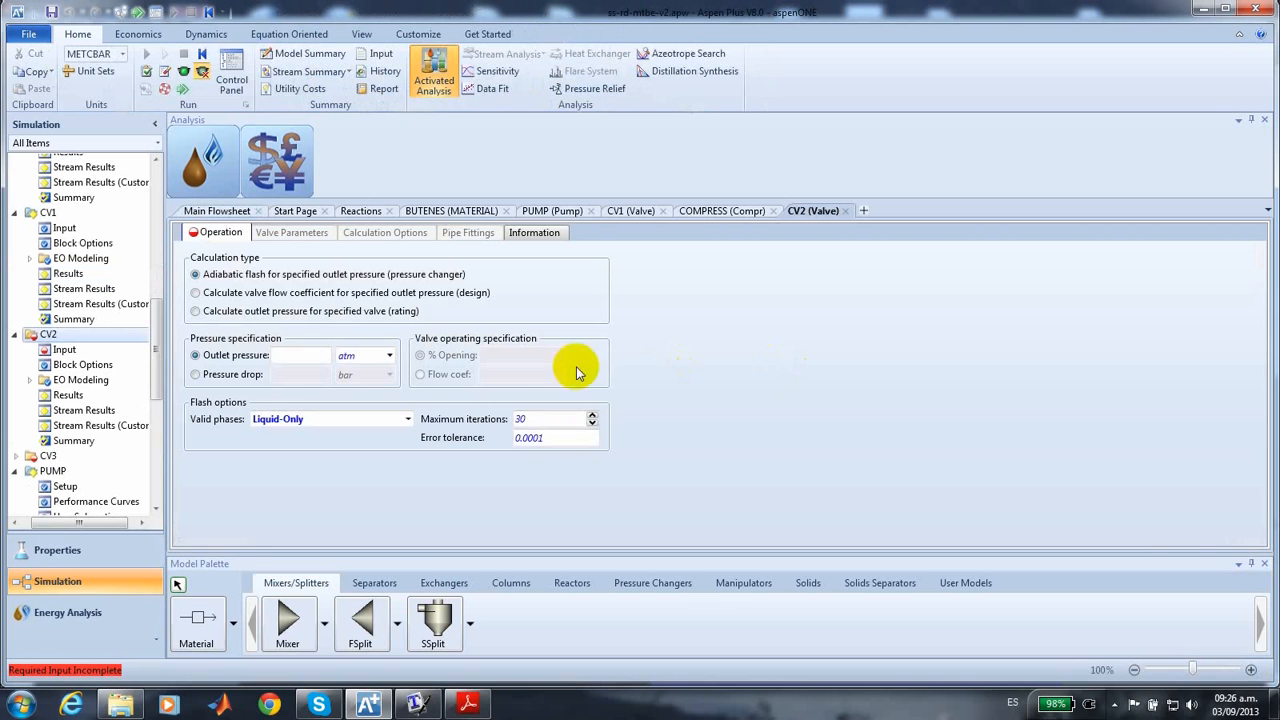
click(311, 354)
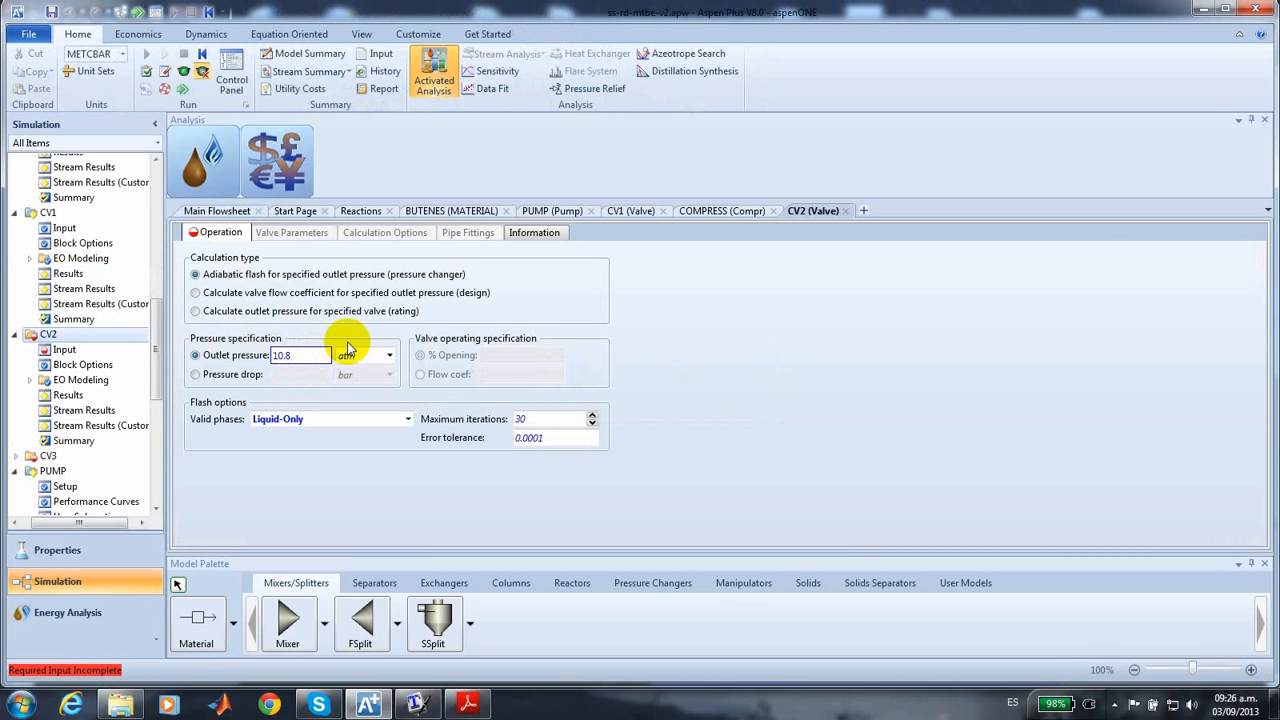
Set the outlet pressure of valve CV3, on the column's bottoms line, to 11.3 atm.
click(218, 212)
click(771, 297)
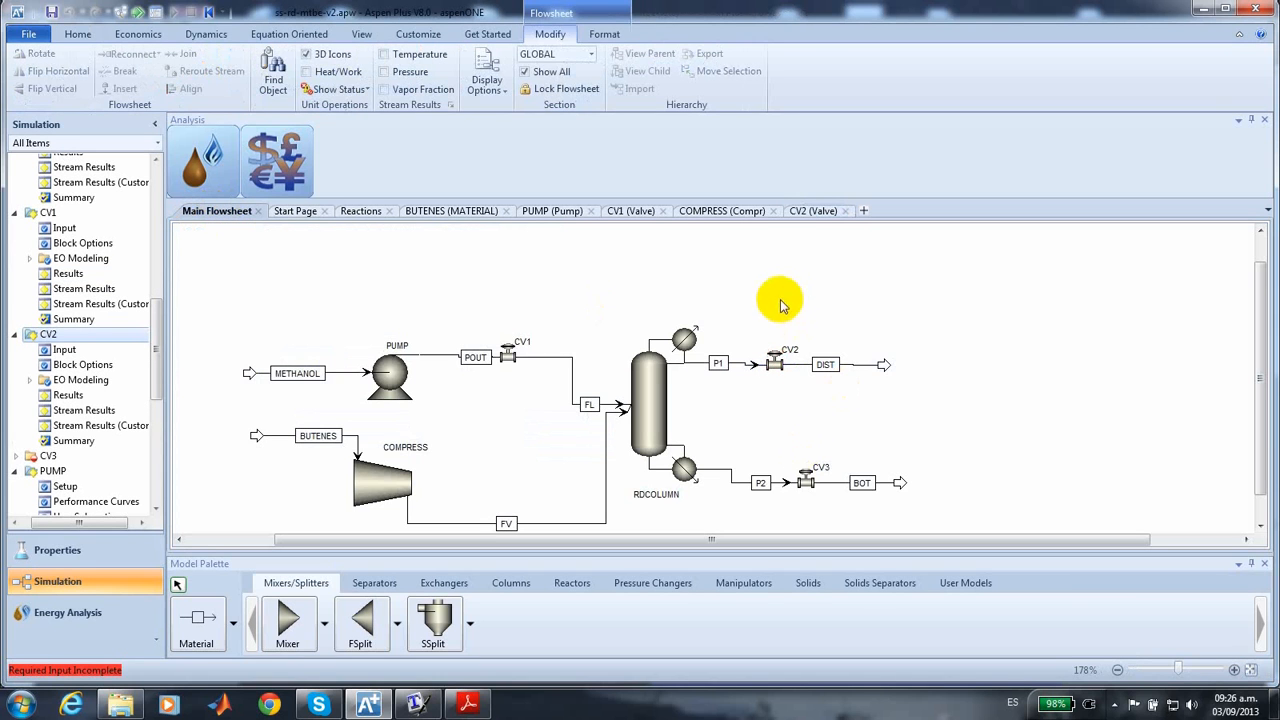
click(808, 486)
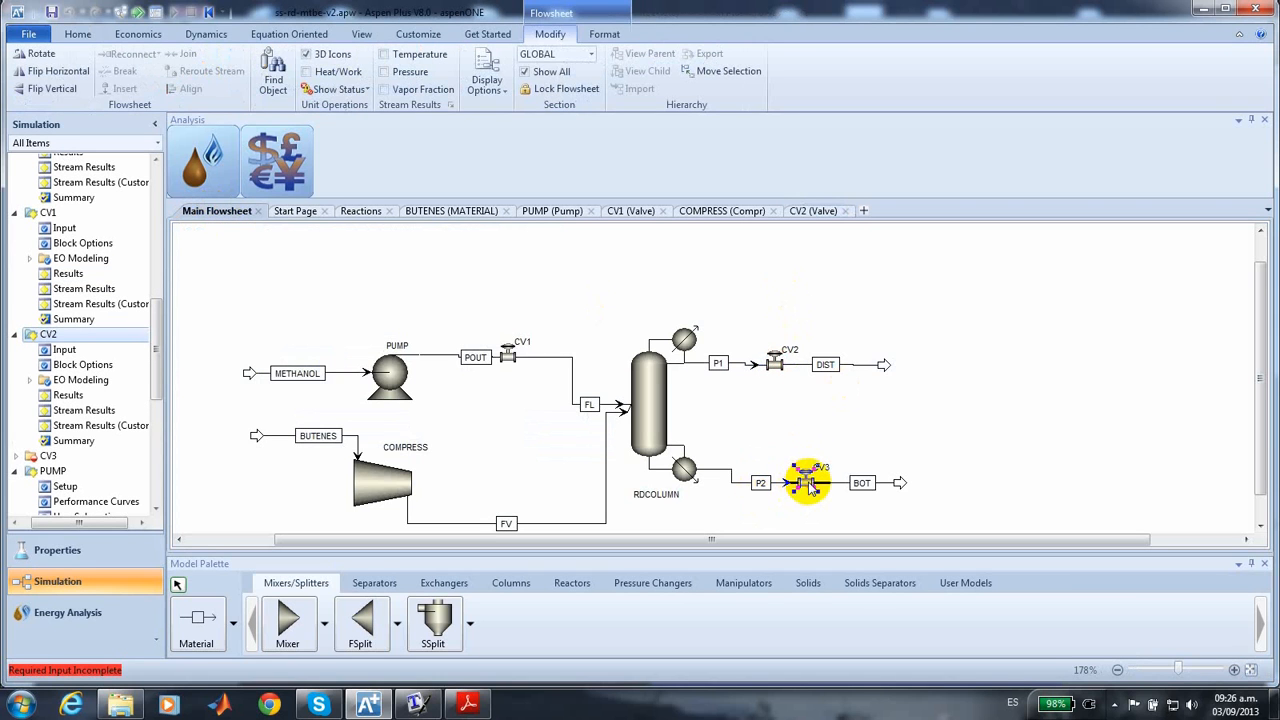
double_click(808, 484)
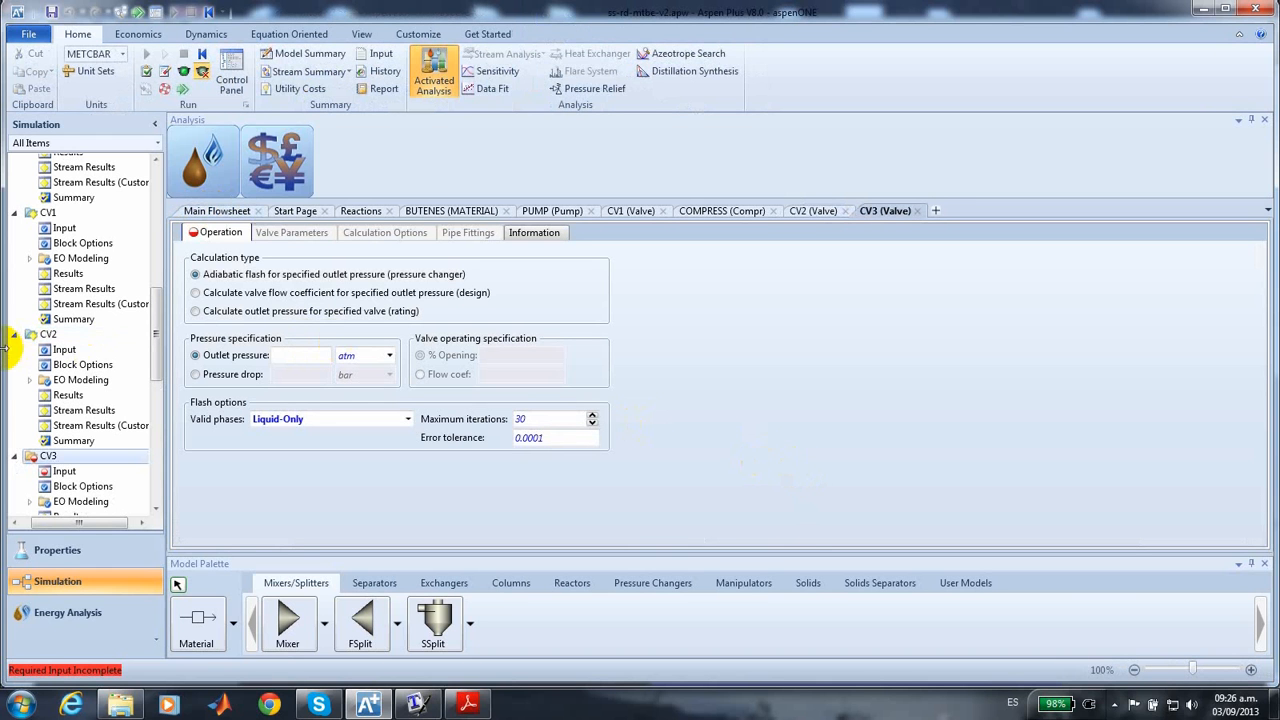
click(288, 355)
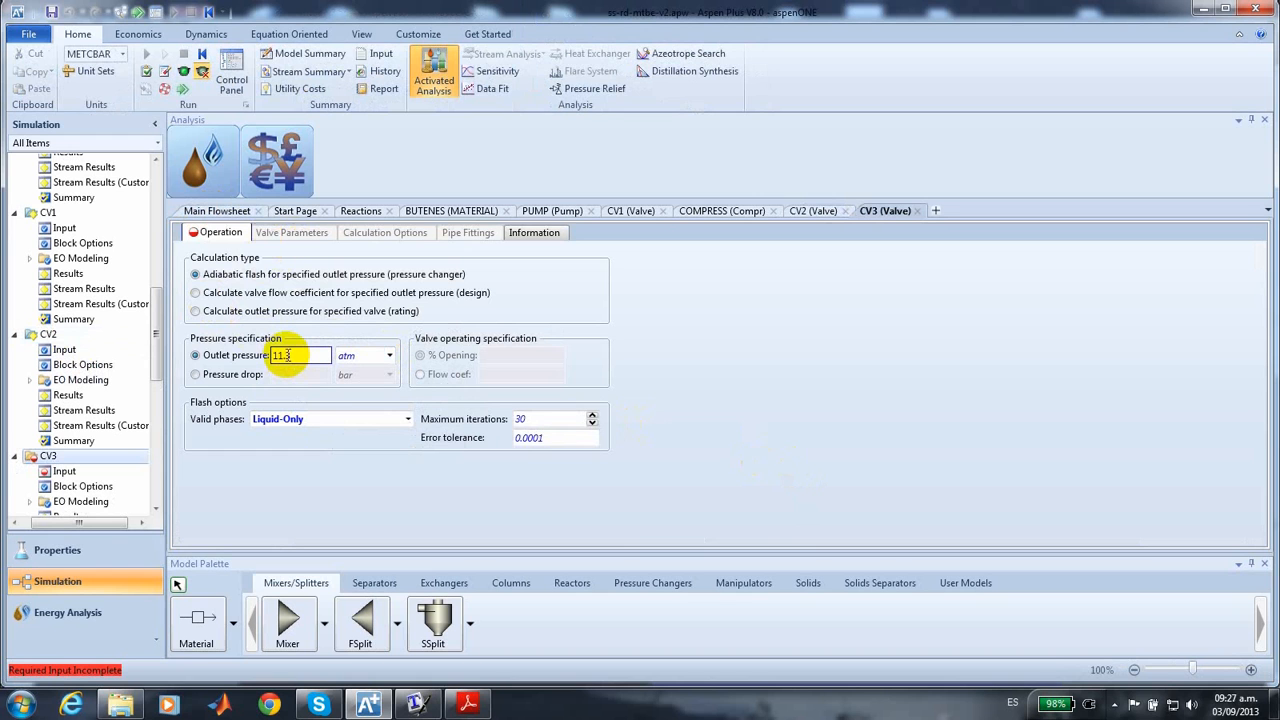
key(Return)
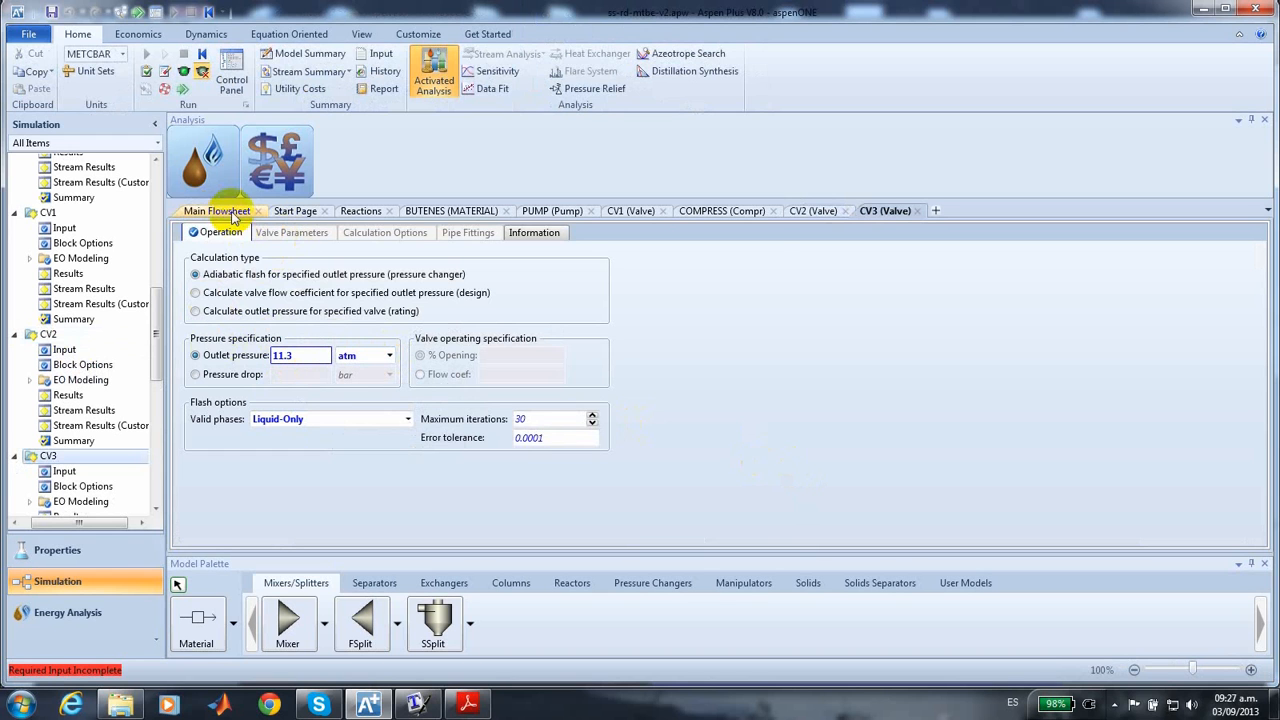
Return to the main flowsheet and close the open CV3, CV2, COMPRESS, CV1, PUMP, BUTENES and Reactions forms.
click(217, 211)
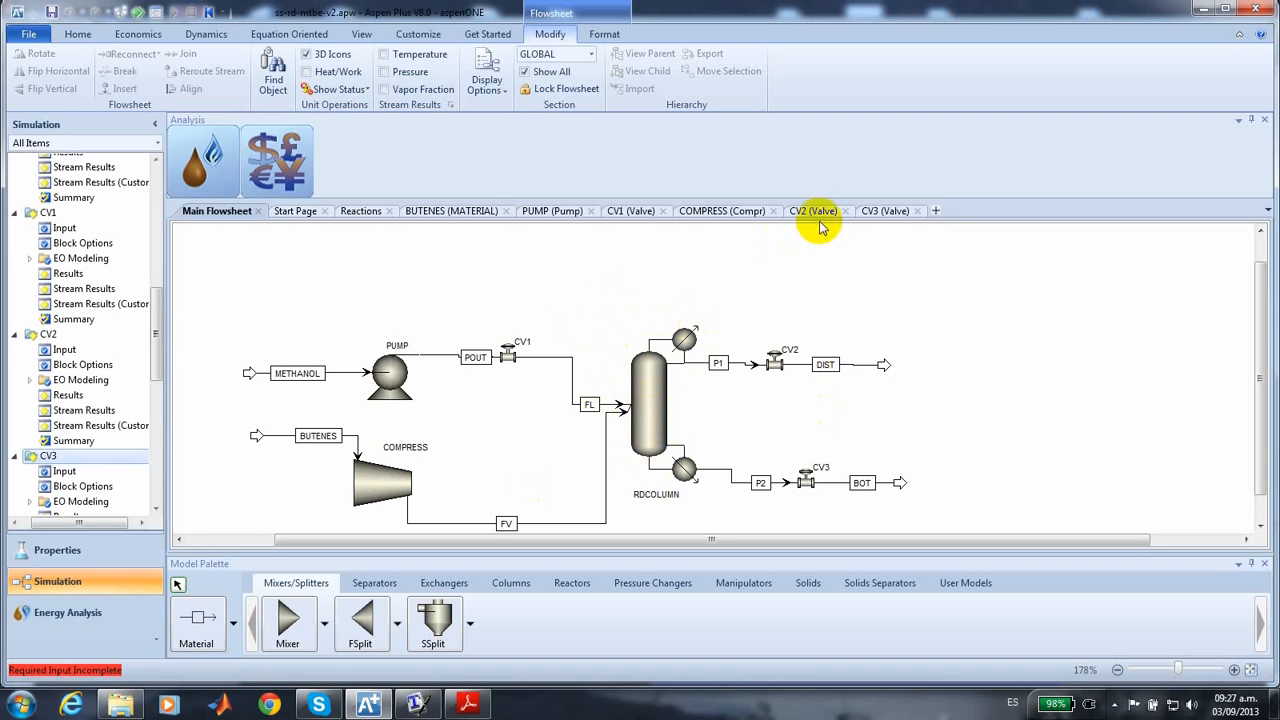
click(917, 211)
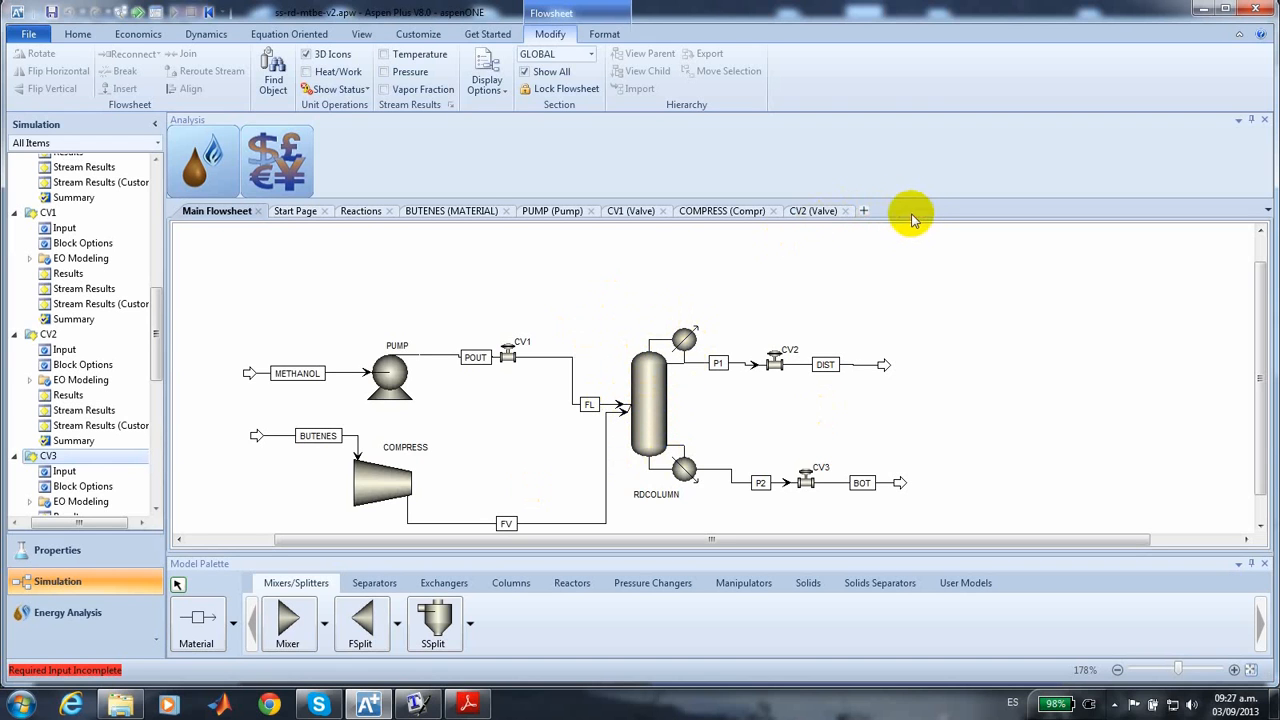
click(845, 211)
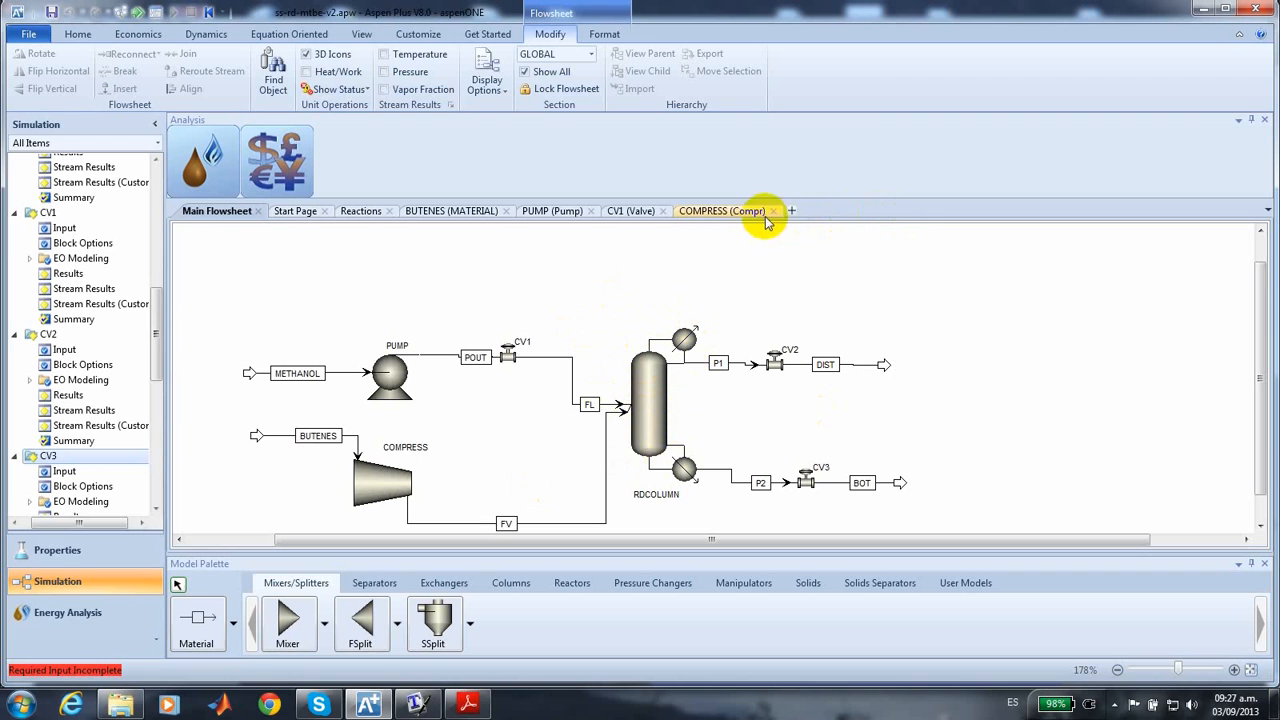
click(773, 211)
click(663, 211)
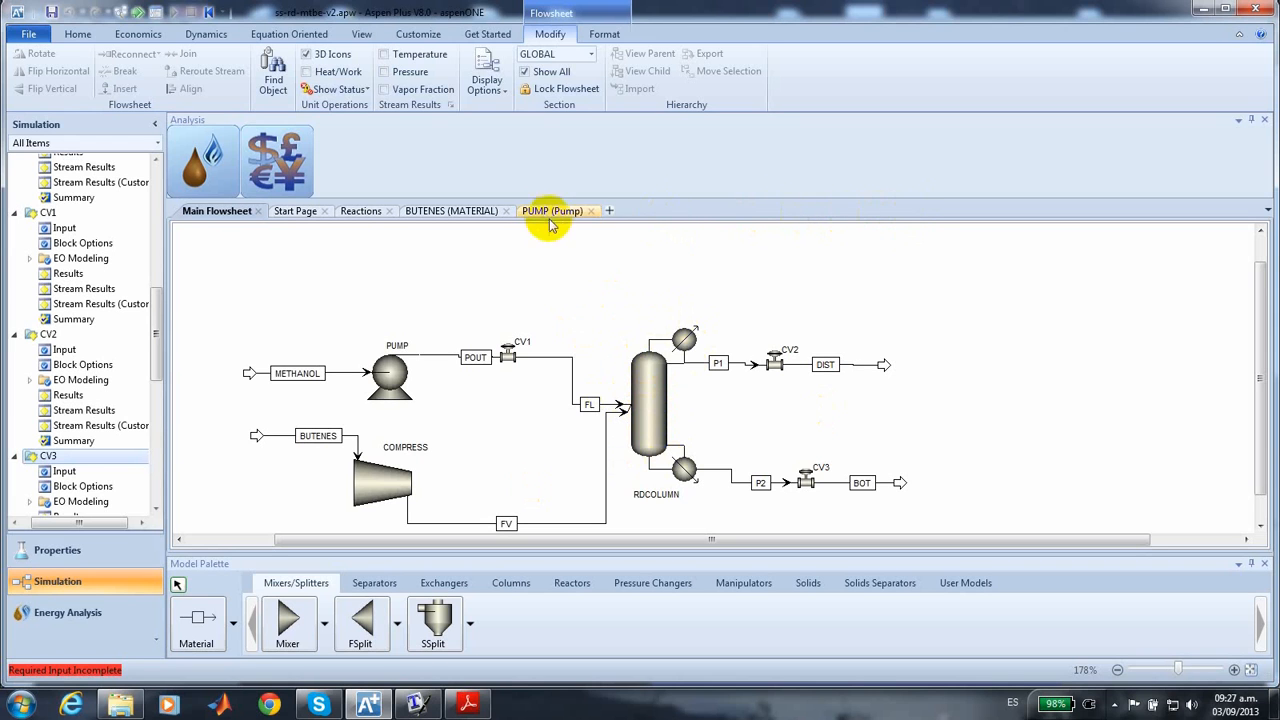
click(592, 212)
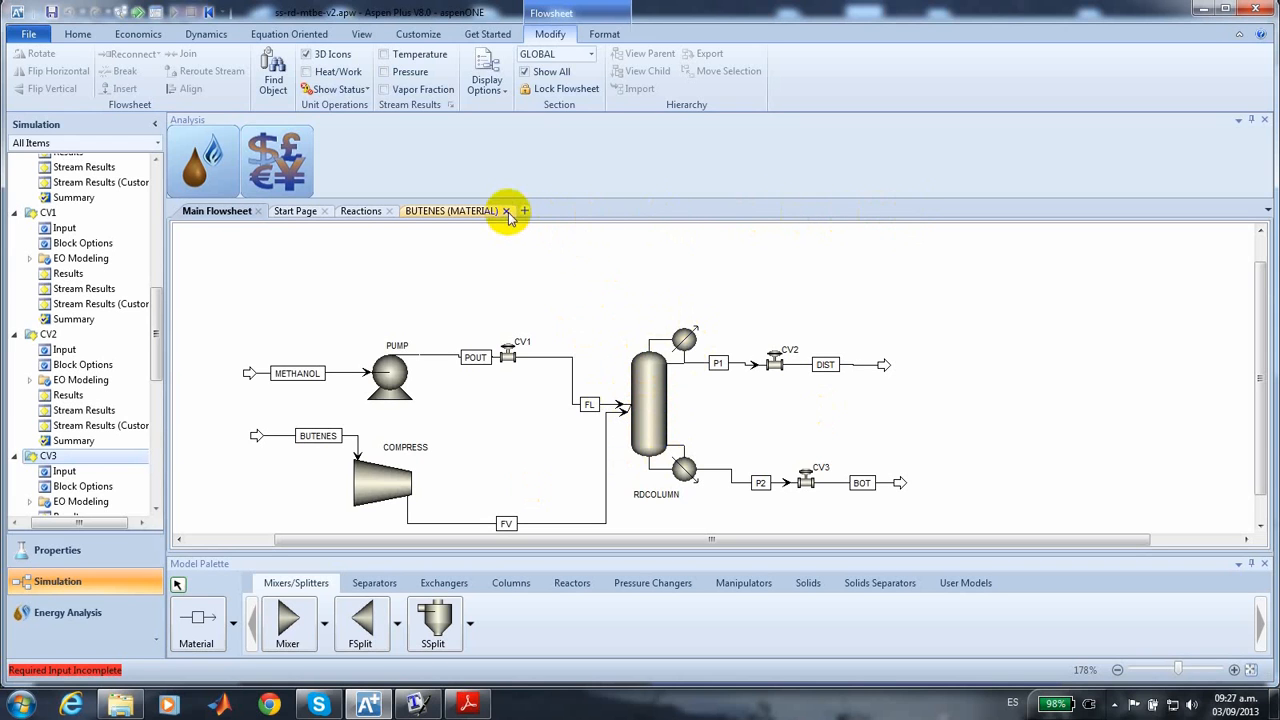
click(507, 211)
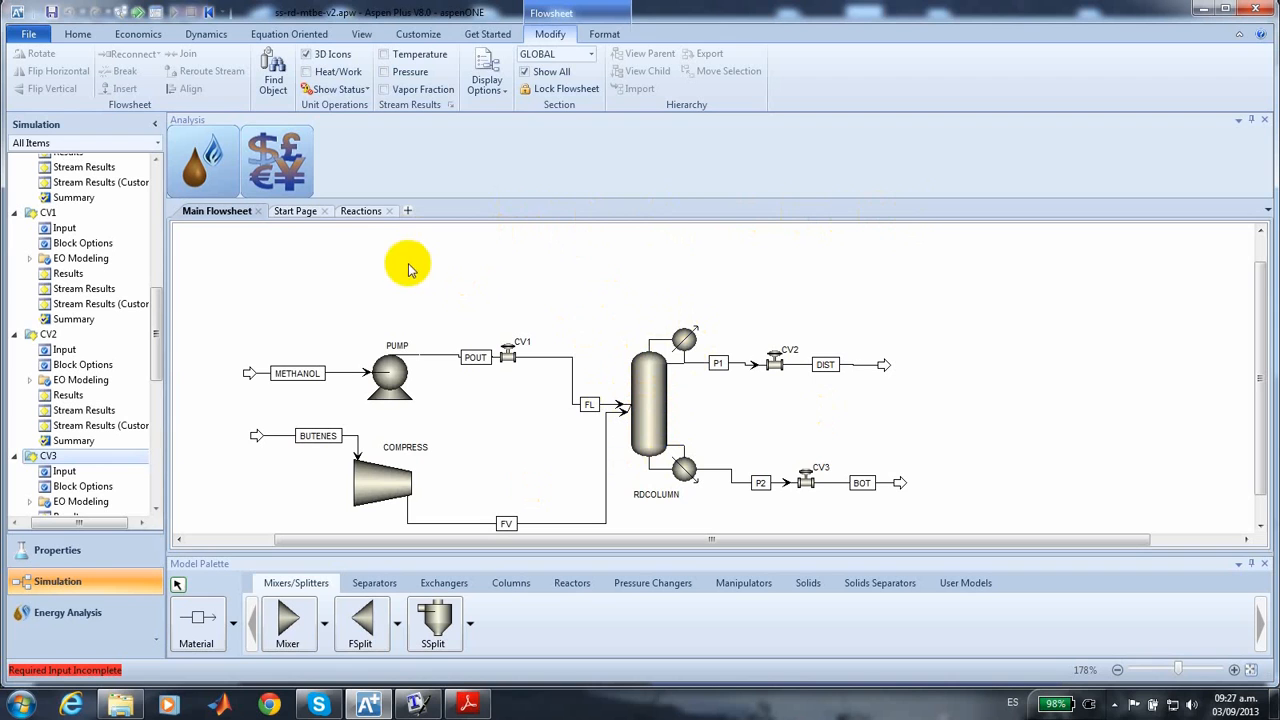
click(391, 211)
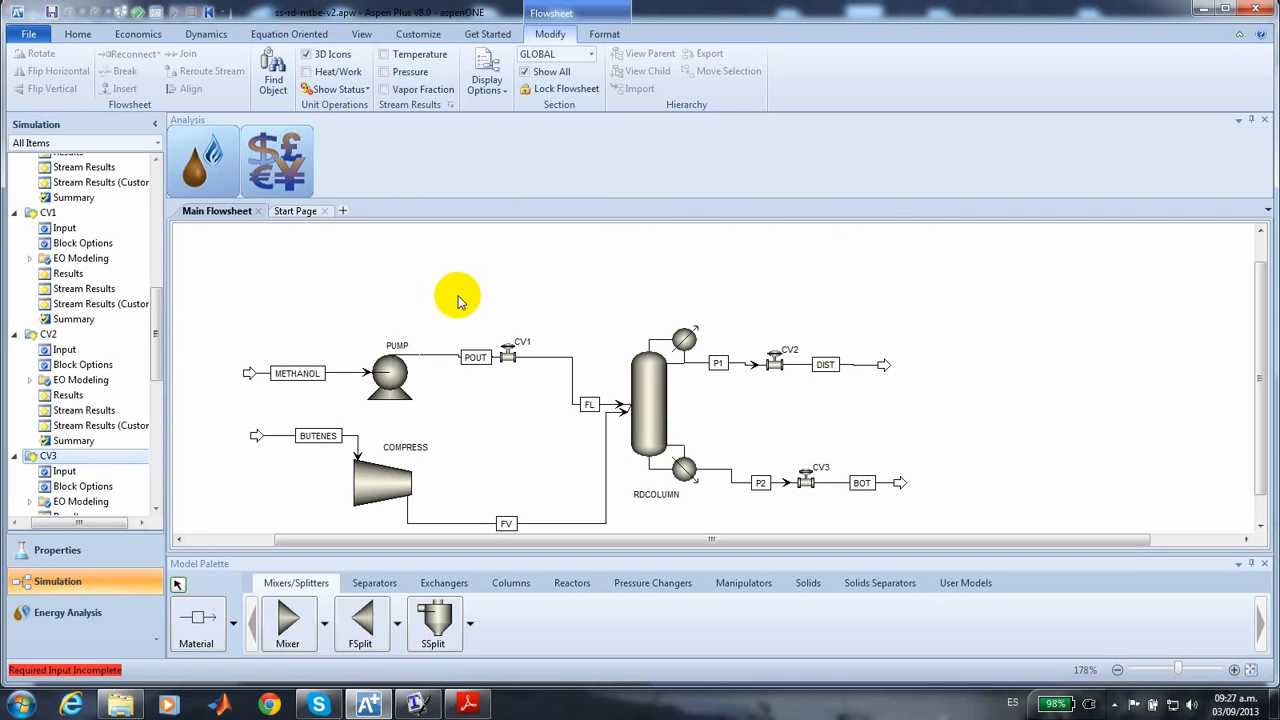
Configure the RDCOLUMN block with 17 stages, a Total condenser and Strongly non-ideal liquid convergence.
click(641, 396)
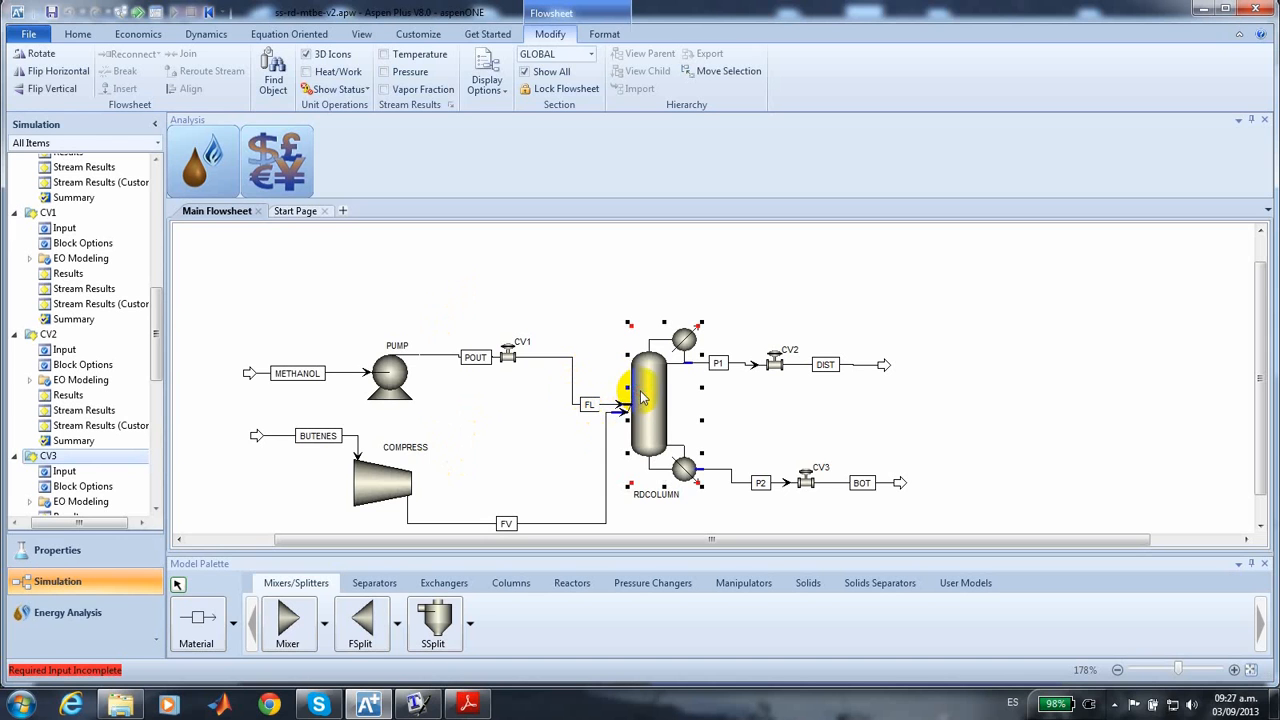
double_click(641, 396)
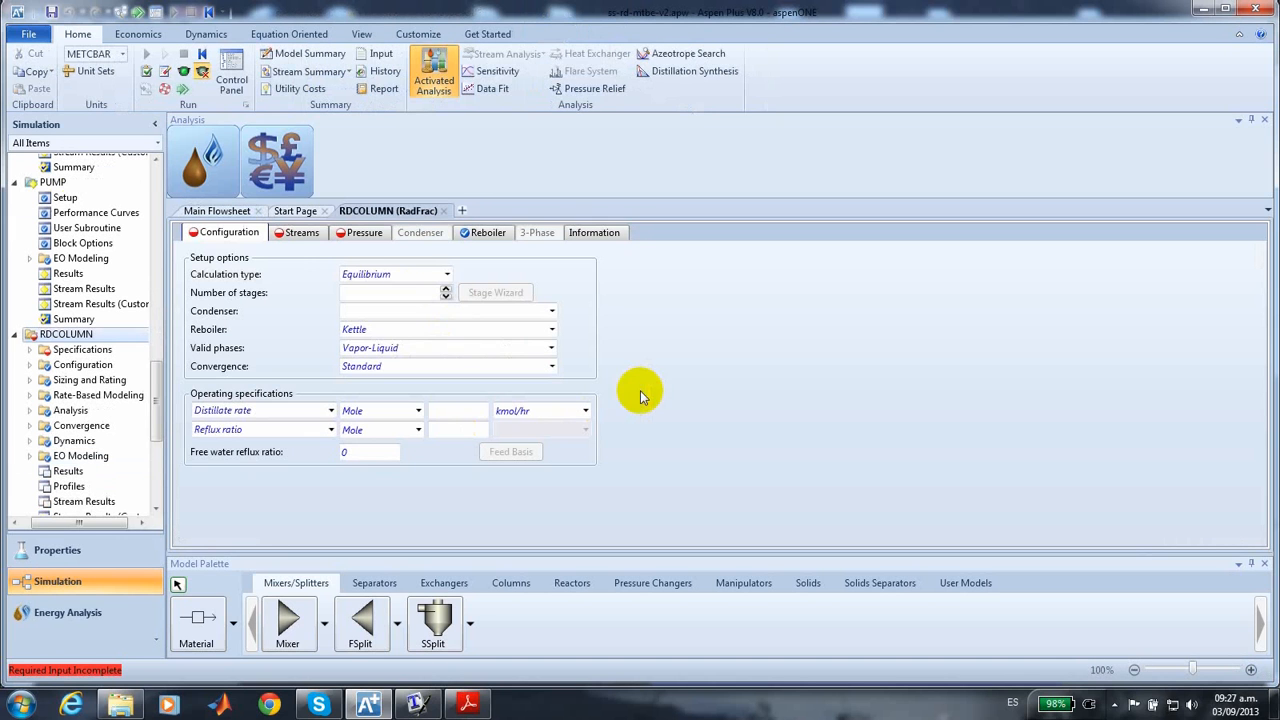
click(367, 292)
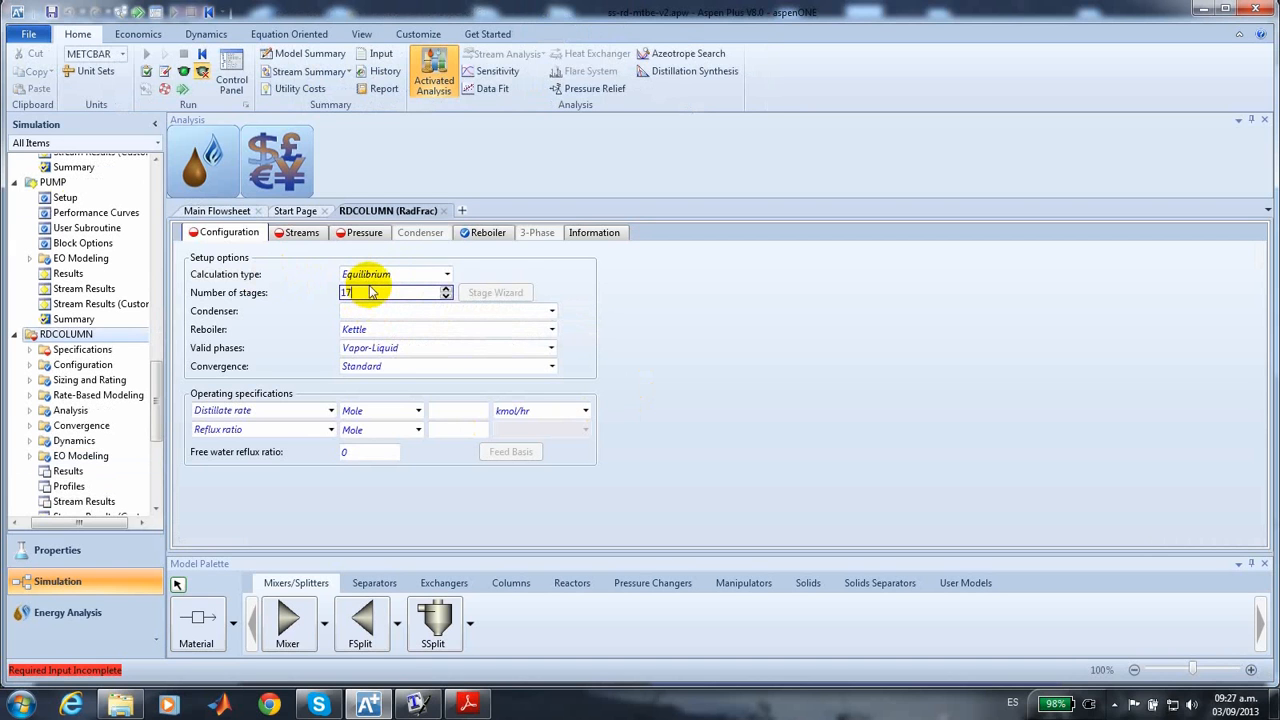
text(17)
click(552, 313)
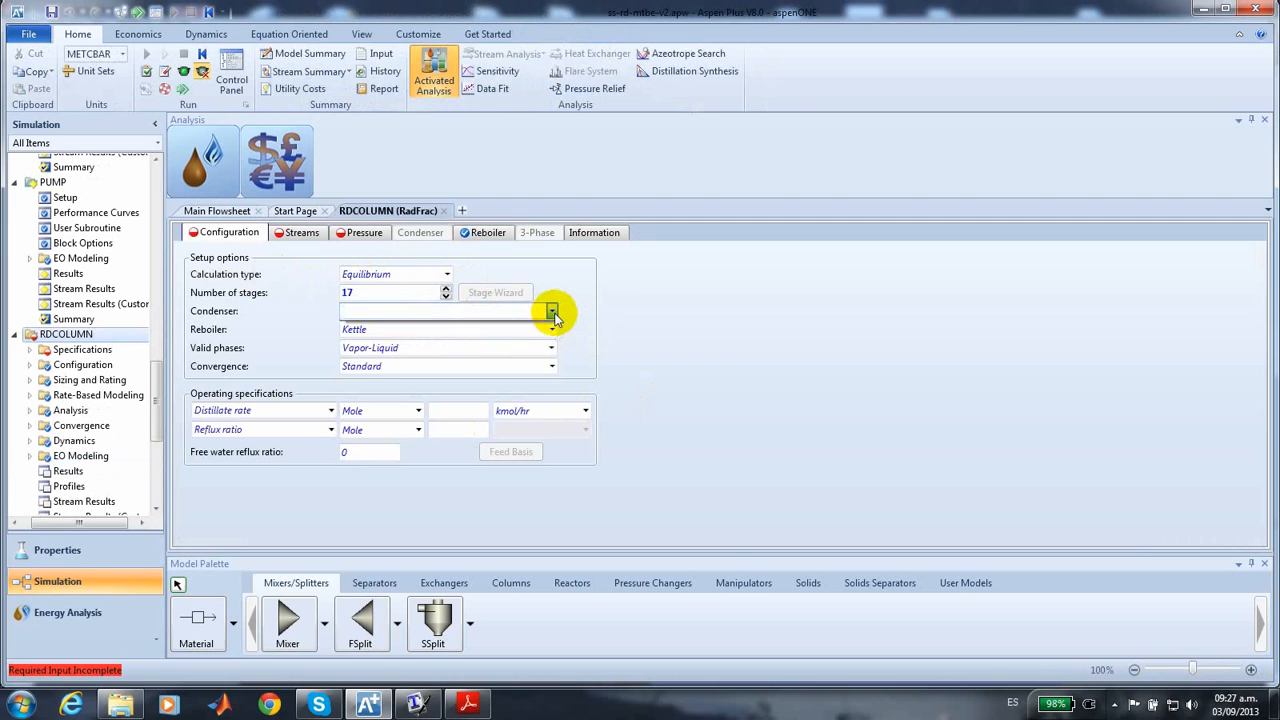
click(489, 323)
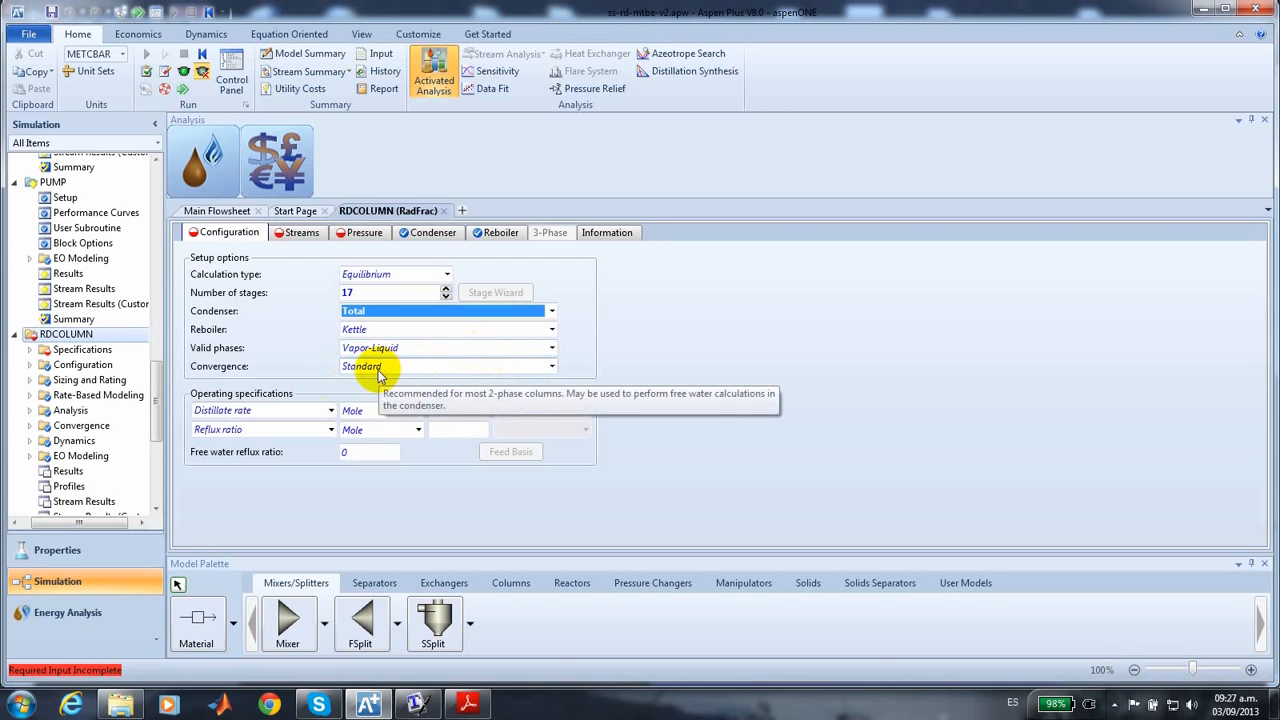
click(551, 366)
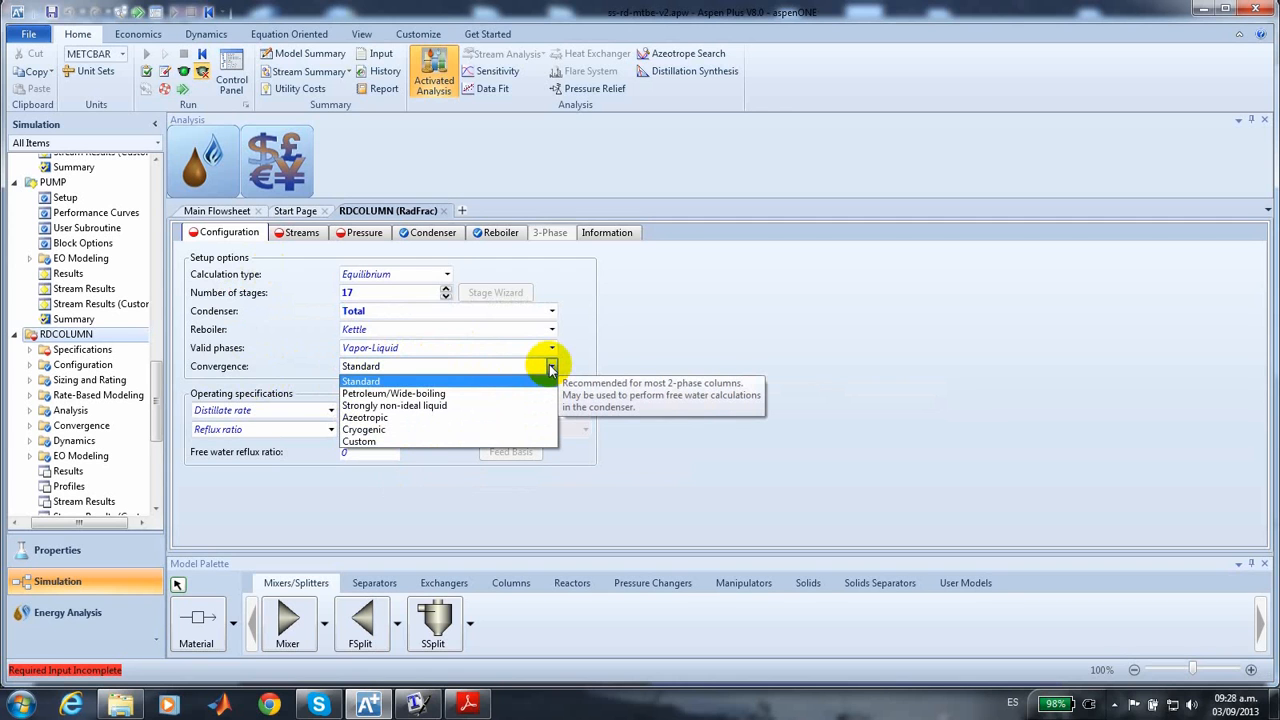
click(471, 405)
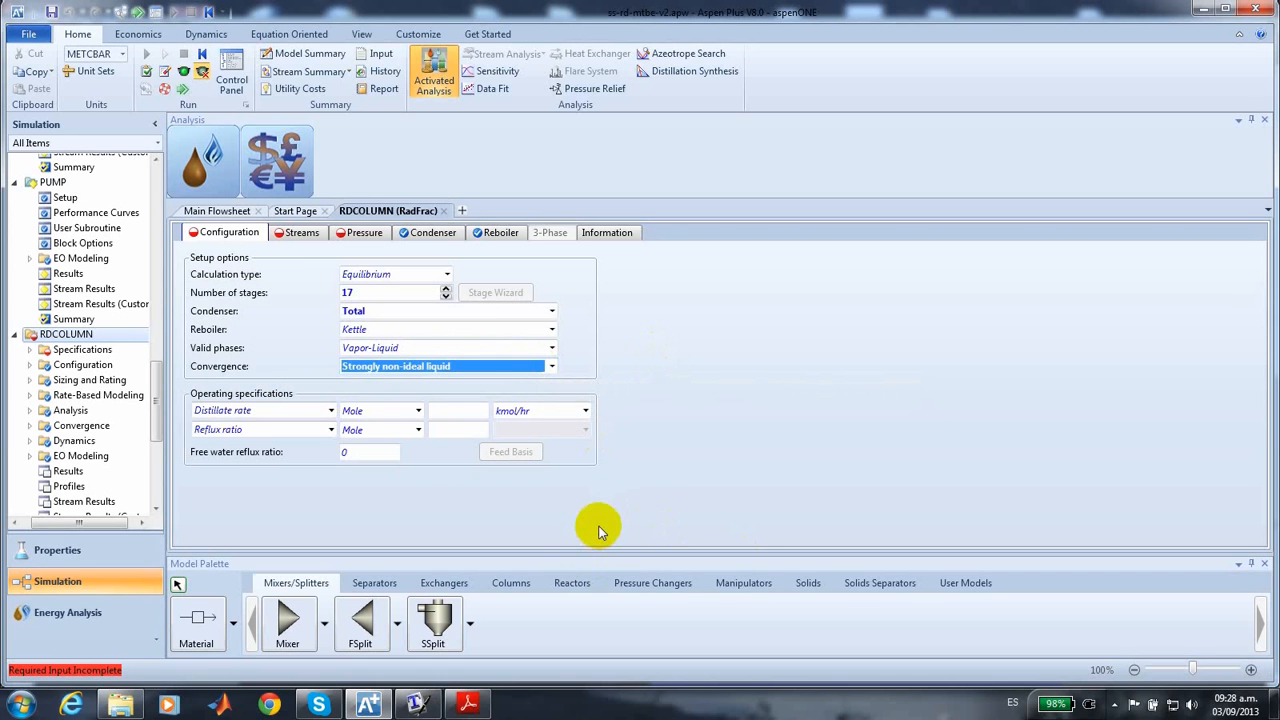
Specify RDCOLUMN's operation with a molar reflux ratio of 7 and a molar bottoms rate of 640.8 kmol/hr.
click(331, 430)
click(334, 430)
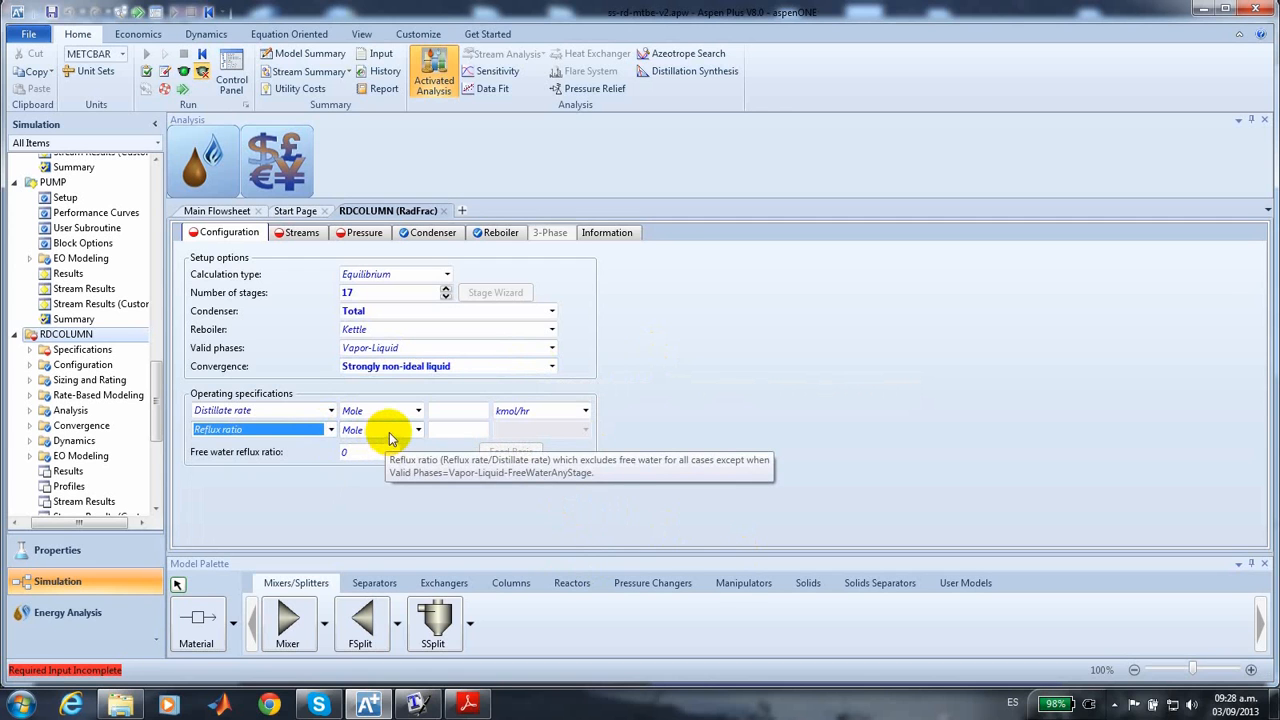
click(455, 430)
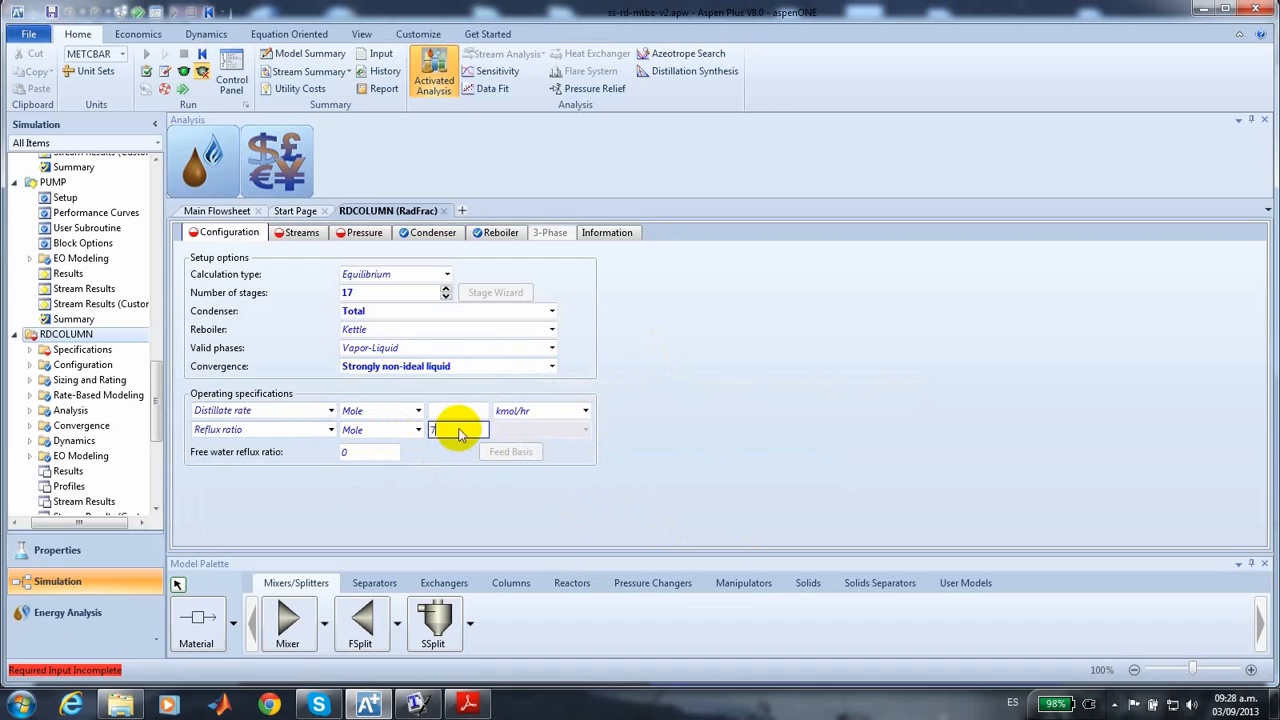
click(330, 411)
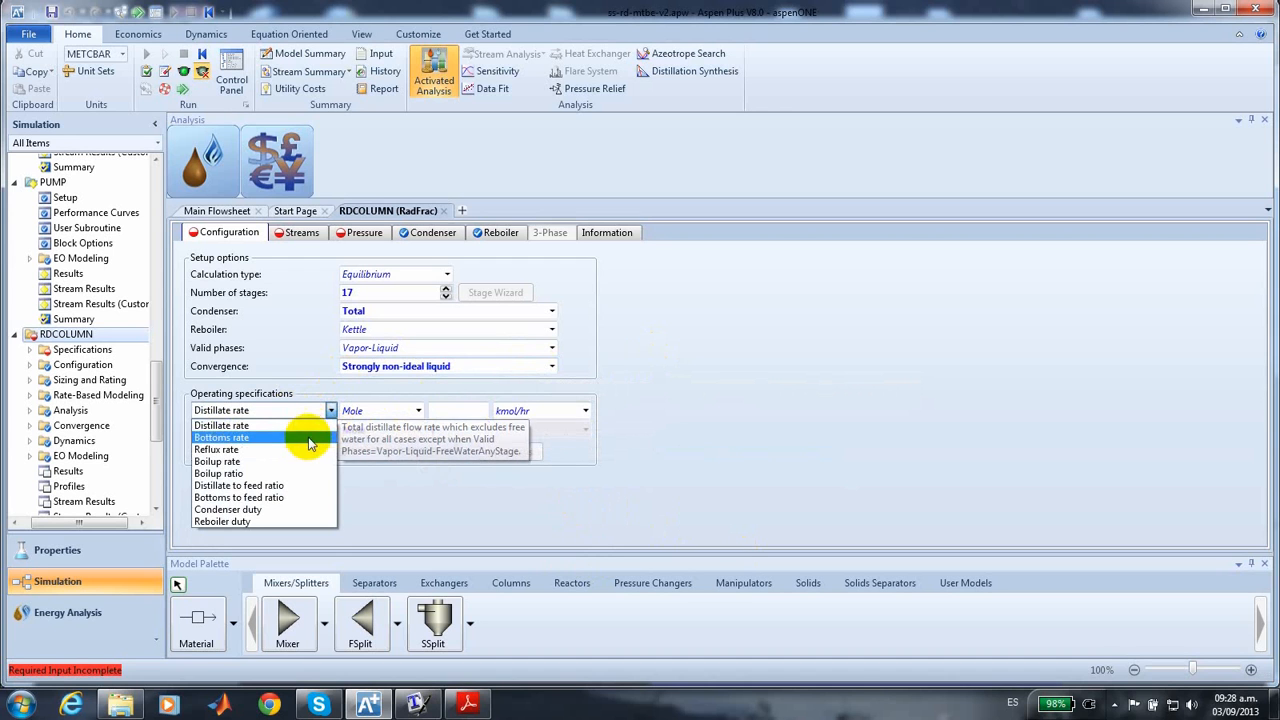
click(306, 437)
click(450, 411)
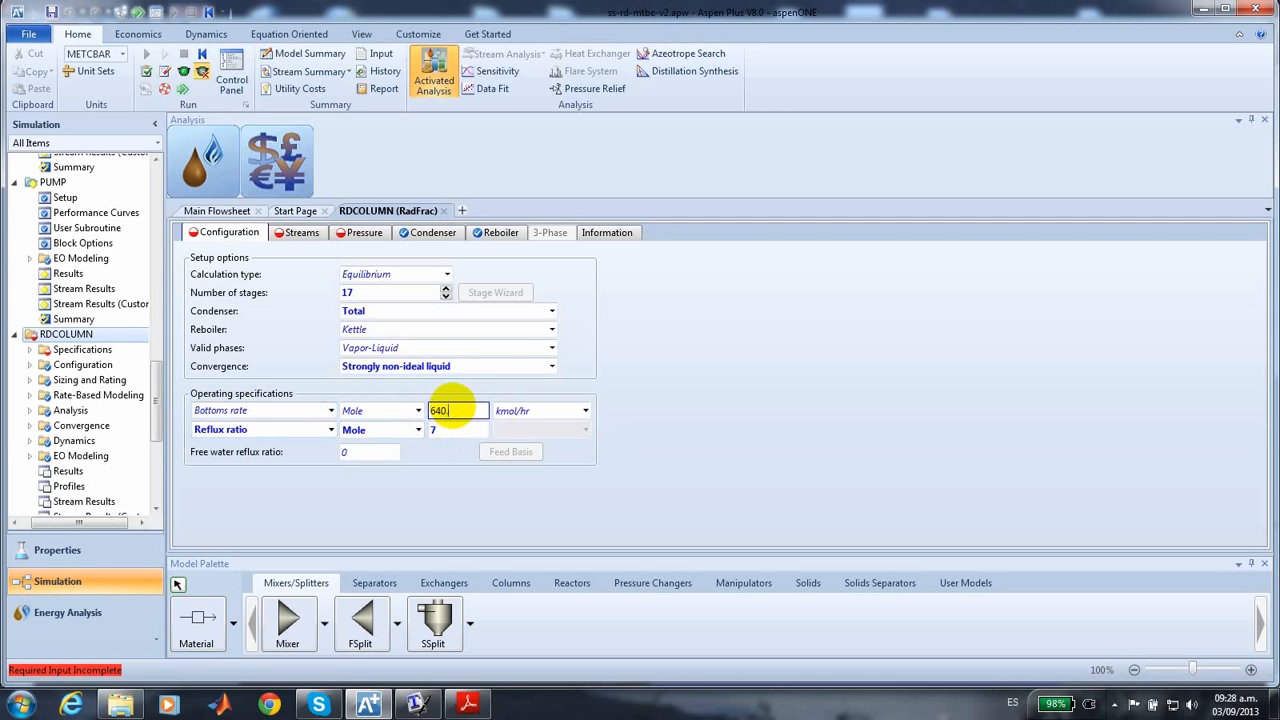
key(Return)
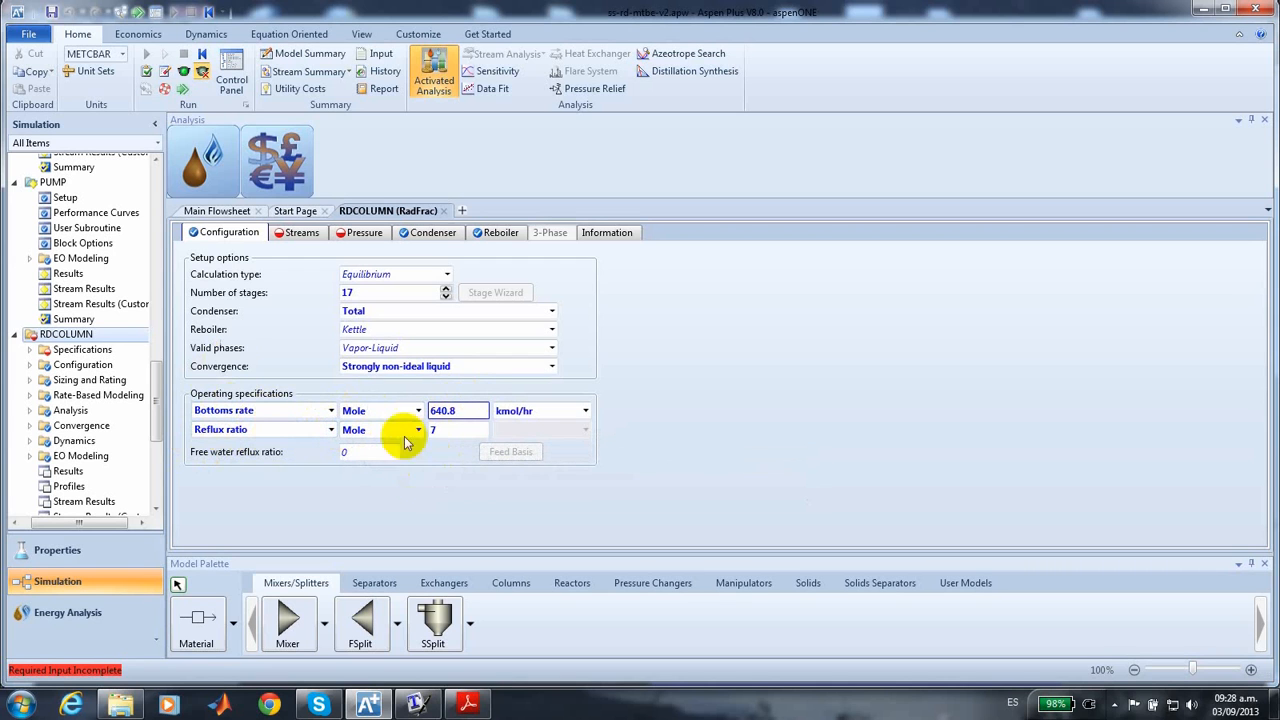
Assign RDCOLUMN's feed stages, with stream FV entering at stage 11 and stream FL at stage 10.
click(303, 234)
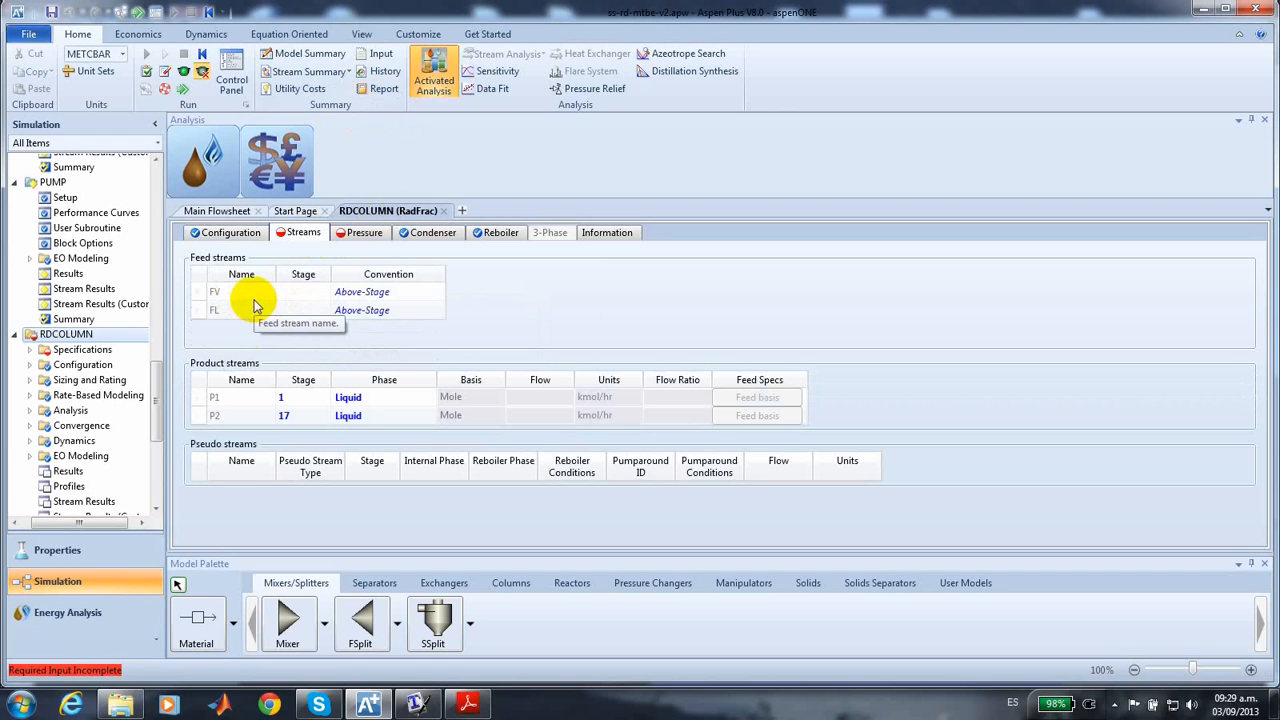
click(287, 313)
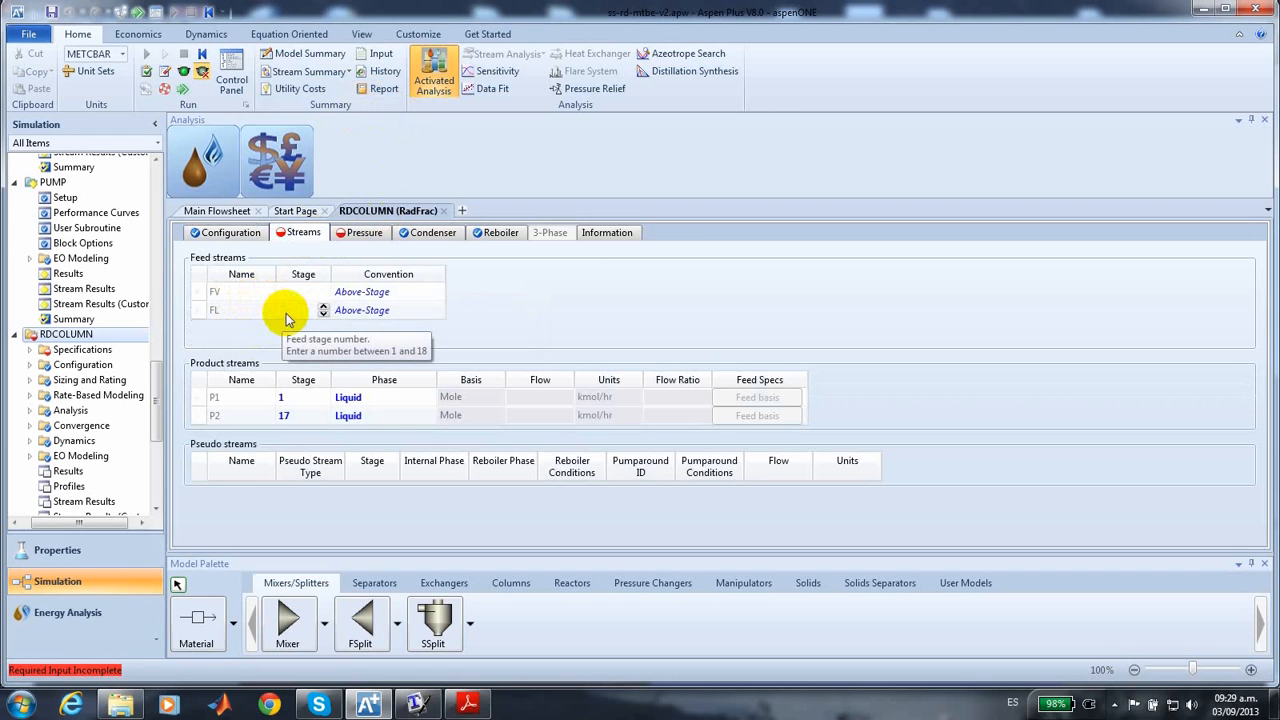
click(288, 297)
click(288, 300)
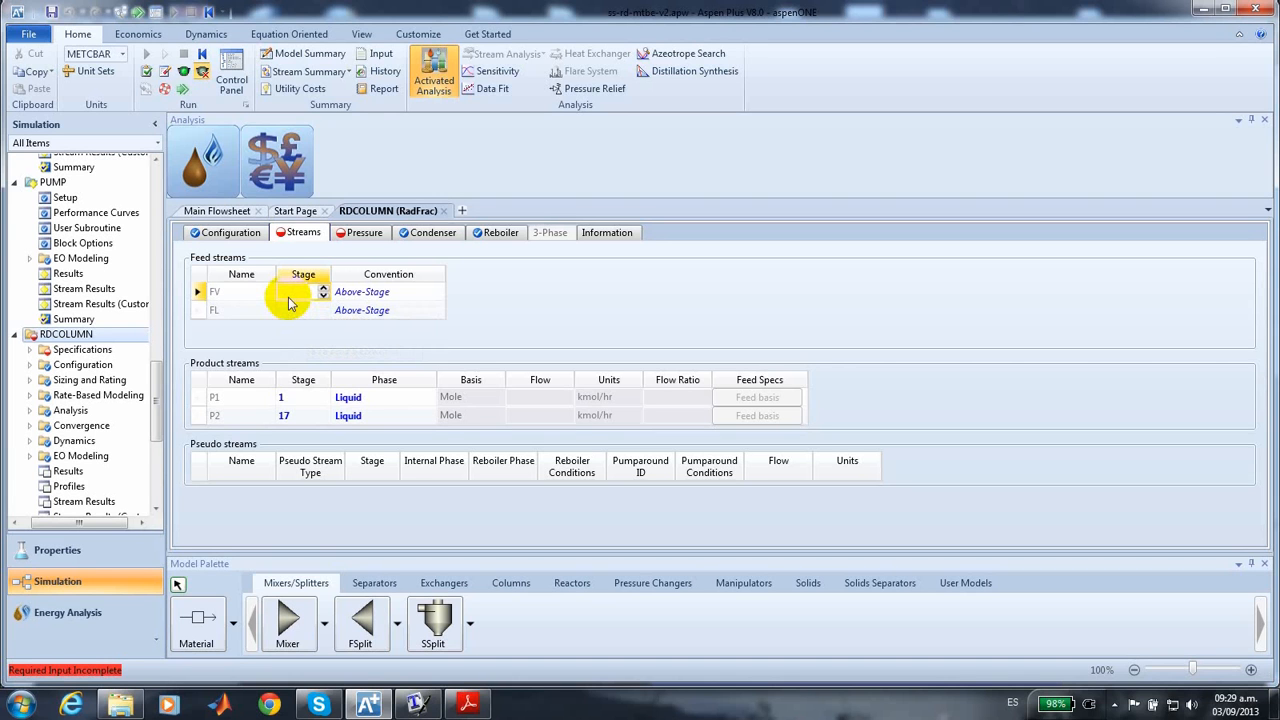
text(11)
click(285, 312)
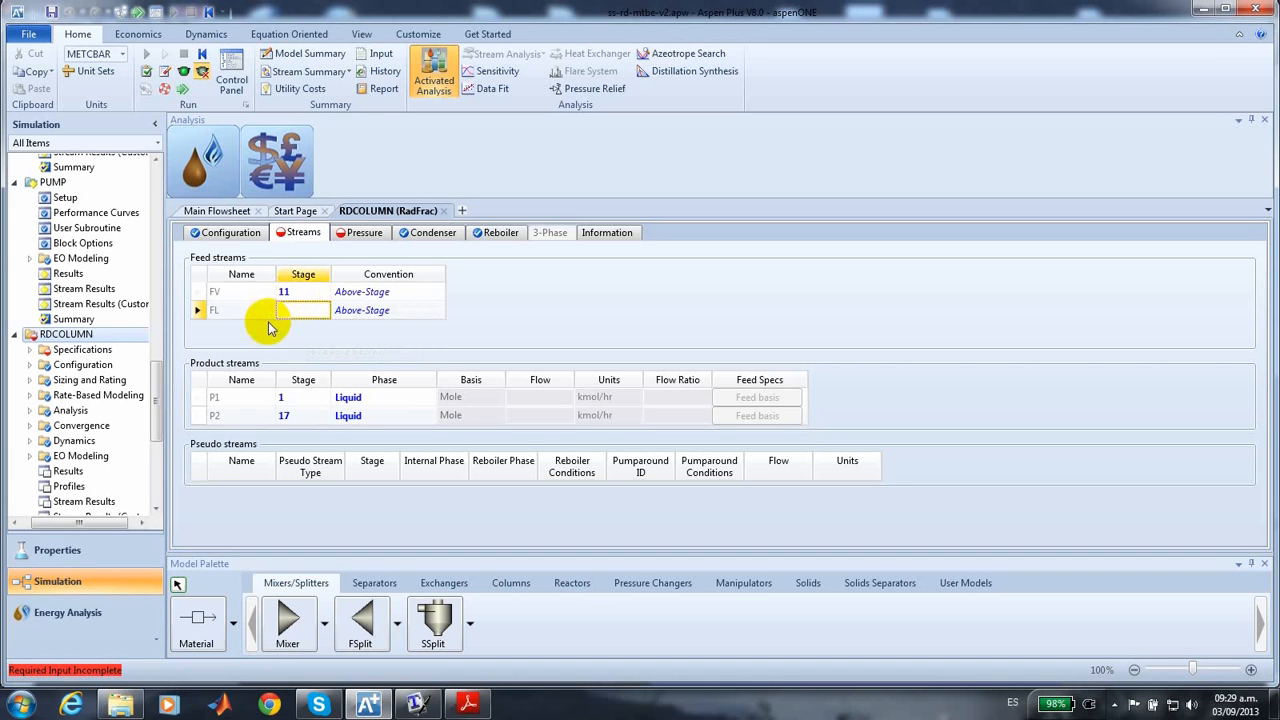
text(10)
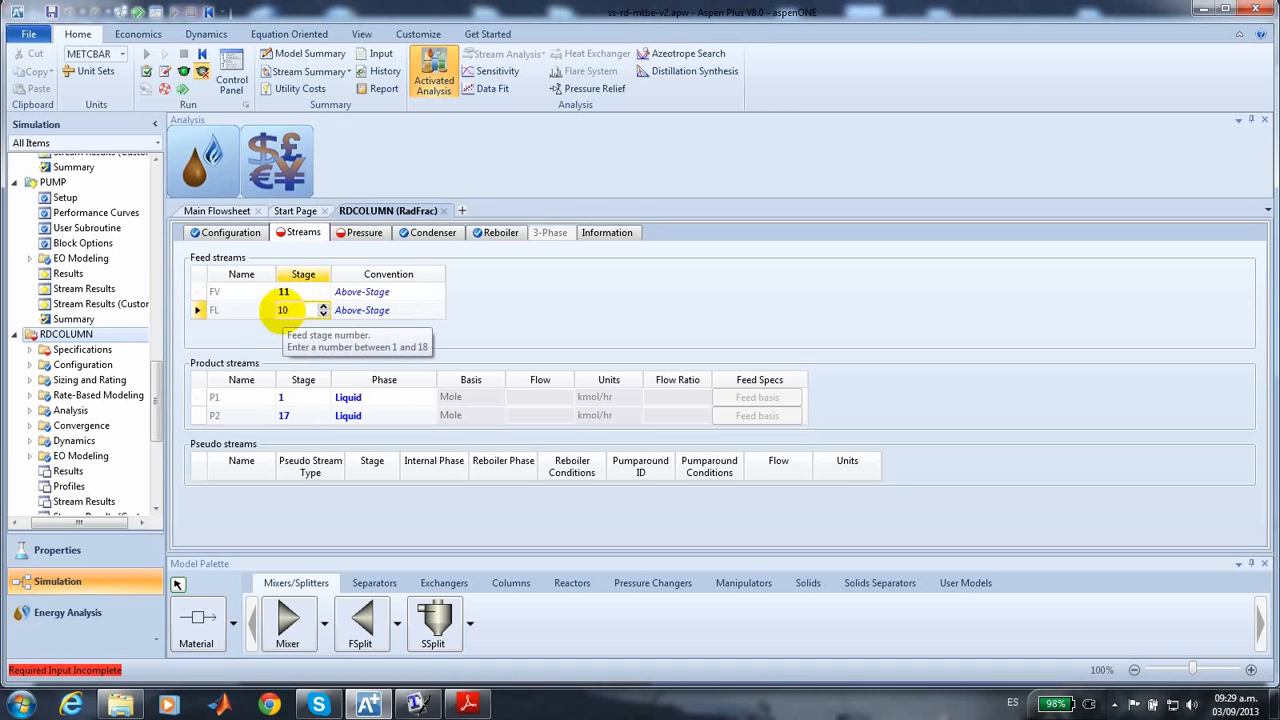
key(Return)
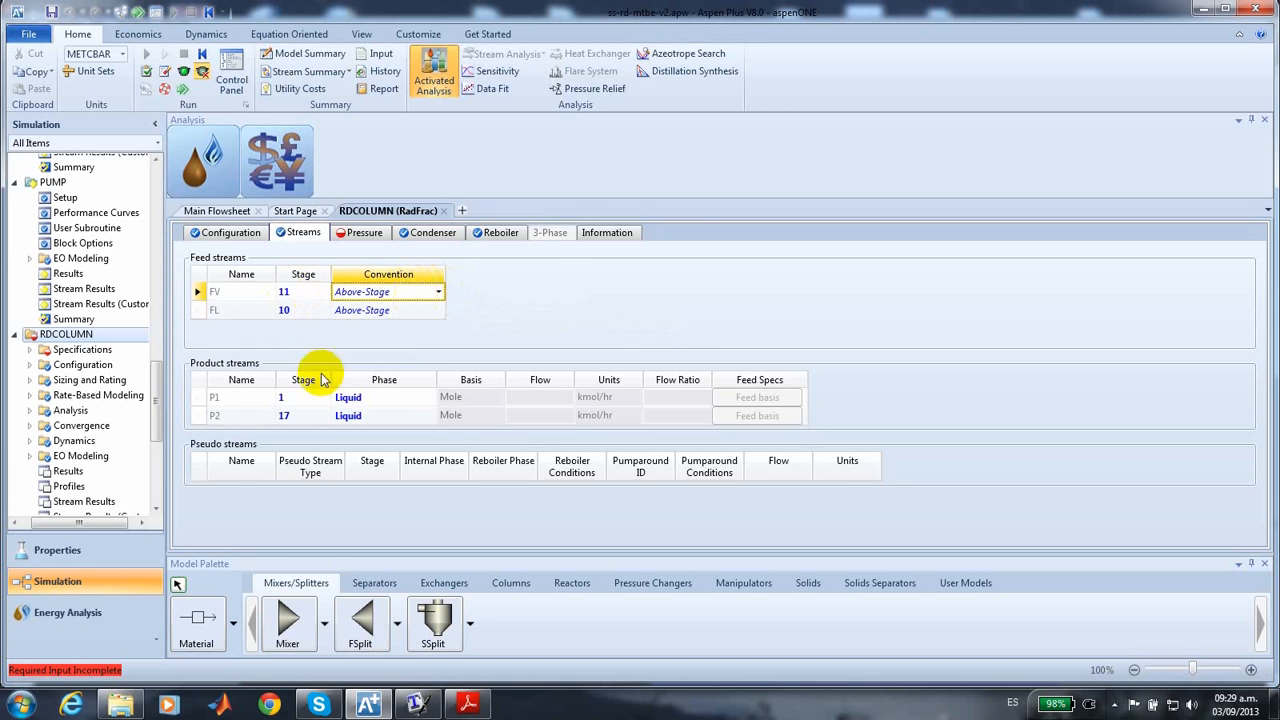
click(298, 402)
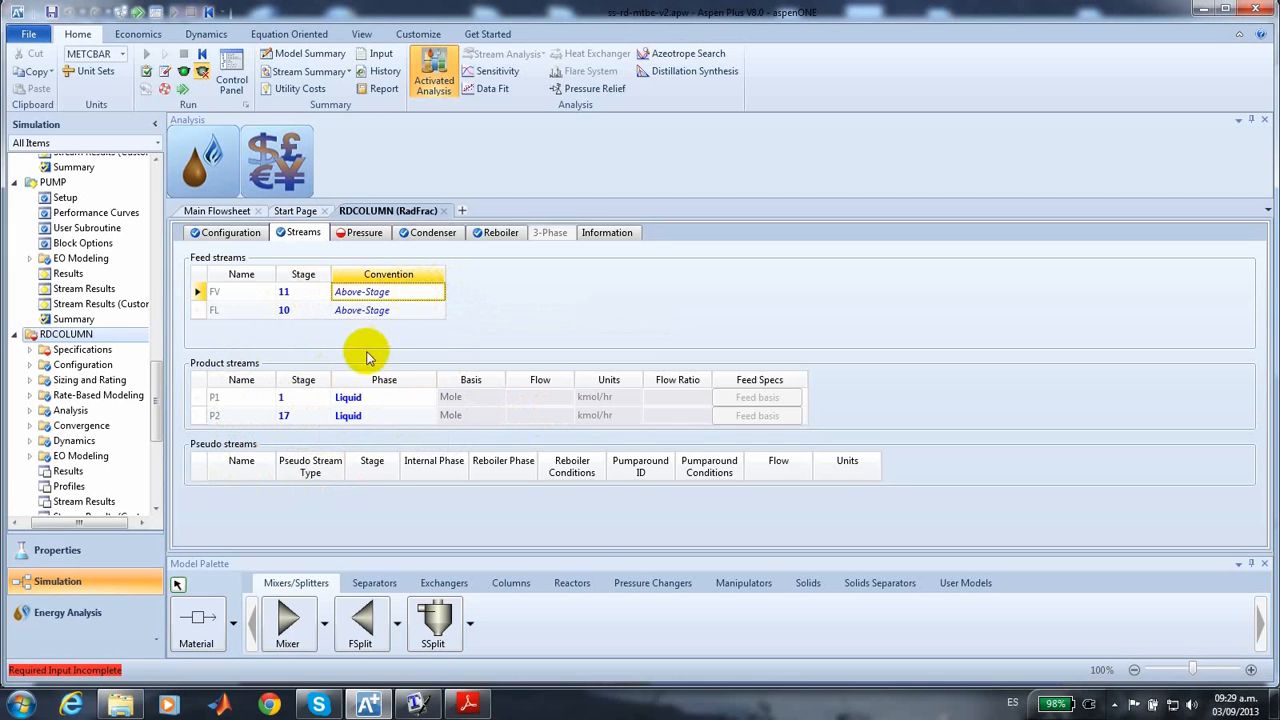
Set RDCOLUMN's stage 1 / condenser pressure to 11 atm.
click(365, 233)
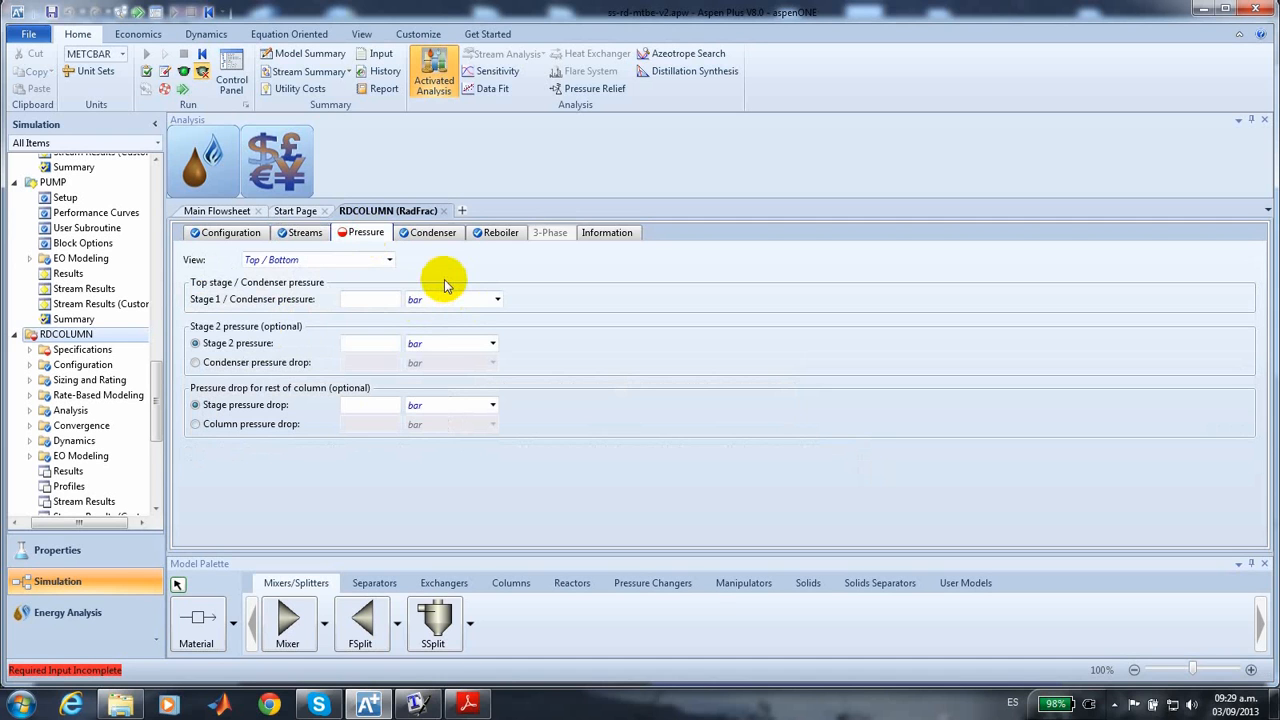
click(368, 296)
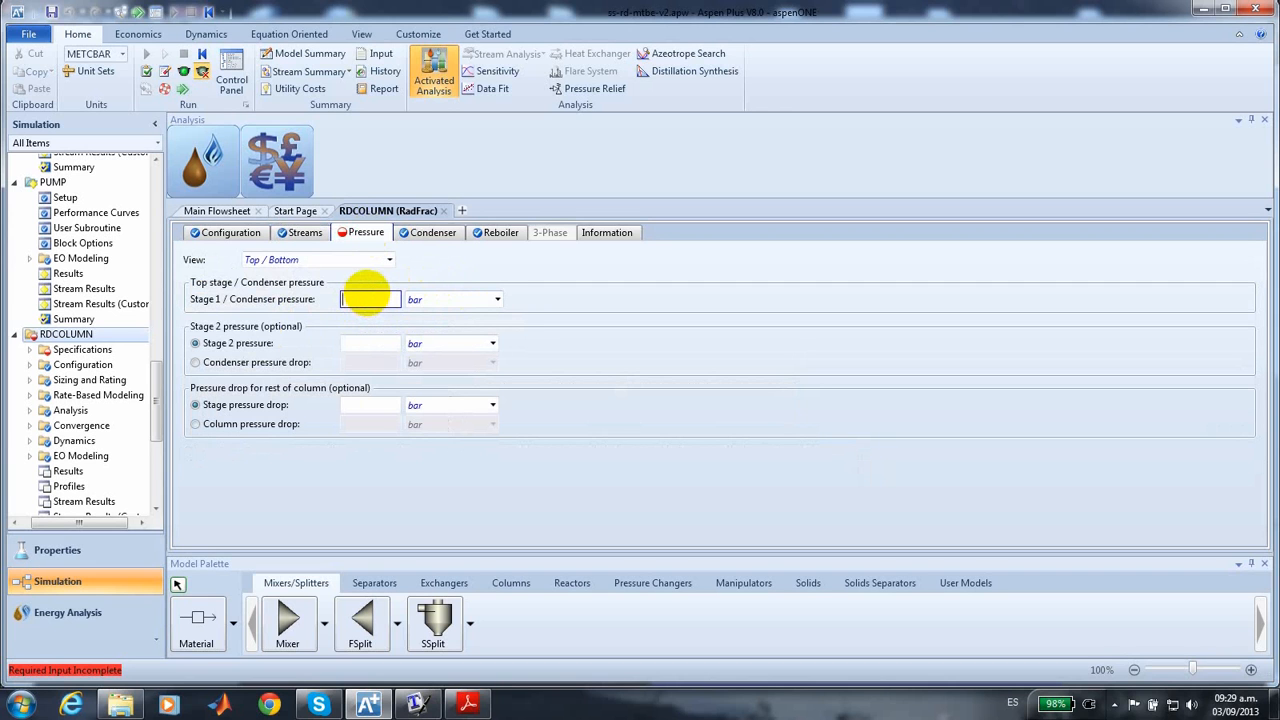
click(497, 300)
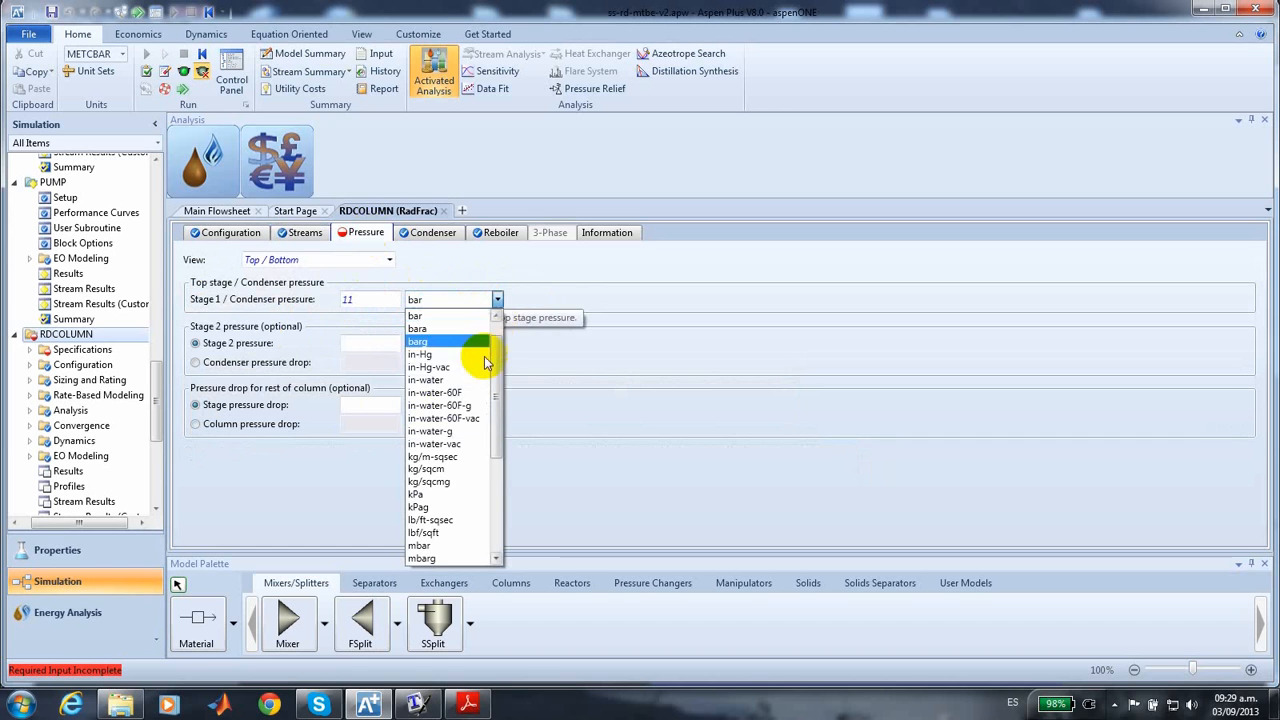
scroll(491, 320, up, 1)
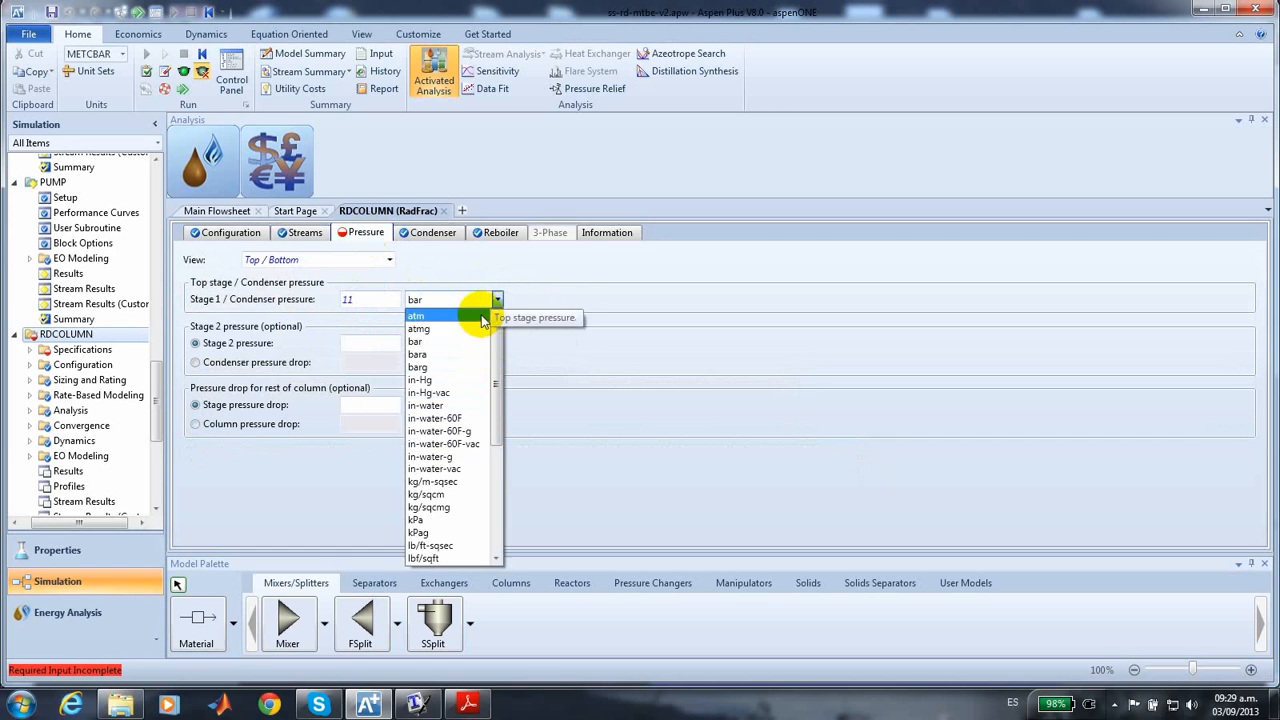
click(425, 316)
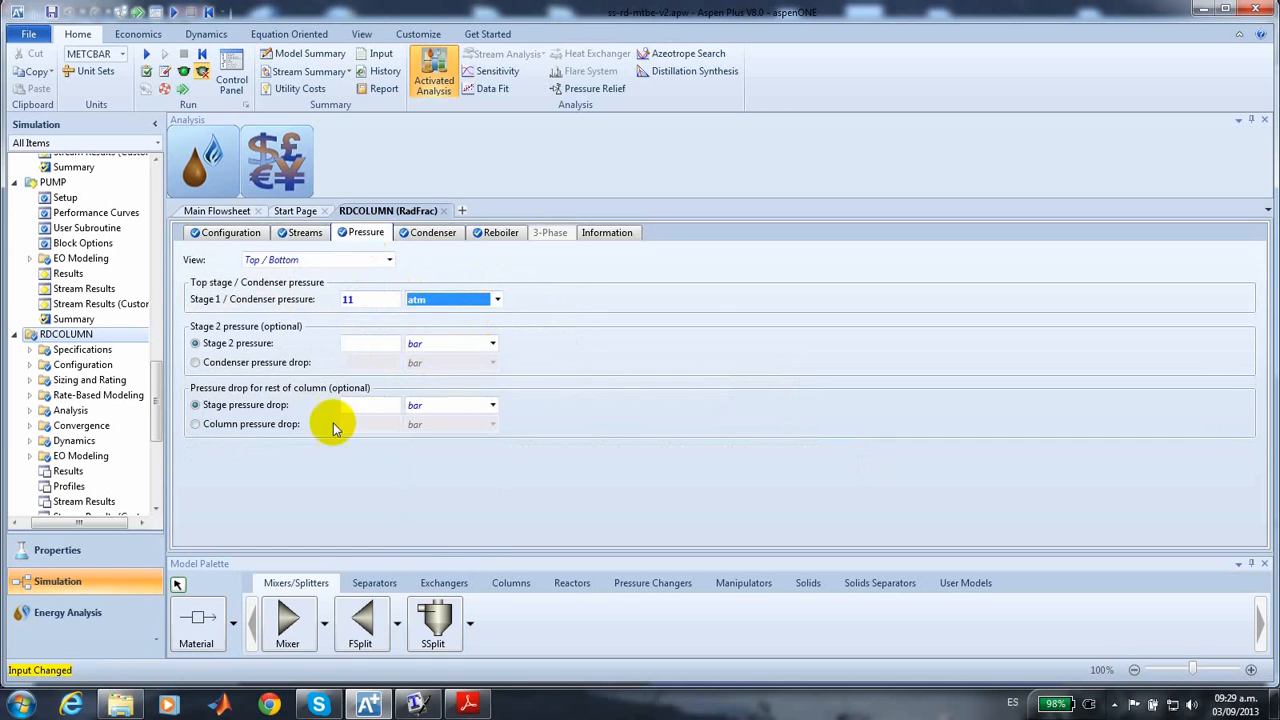
Define the pressure drop for the rest of RDCOLUMN as a column pressure drop of 0.5 atm.
click(222, 432)
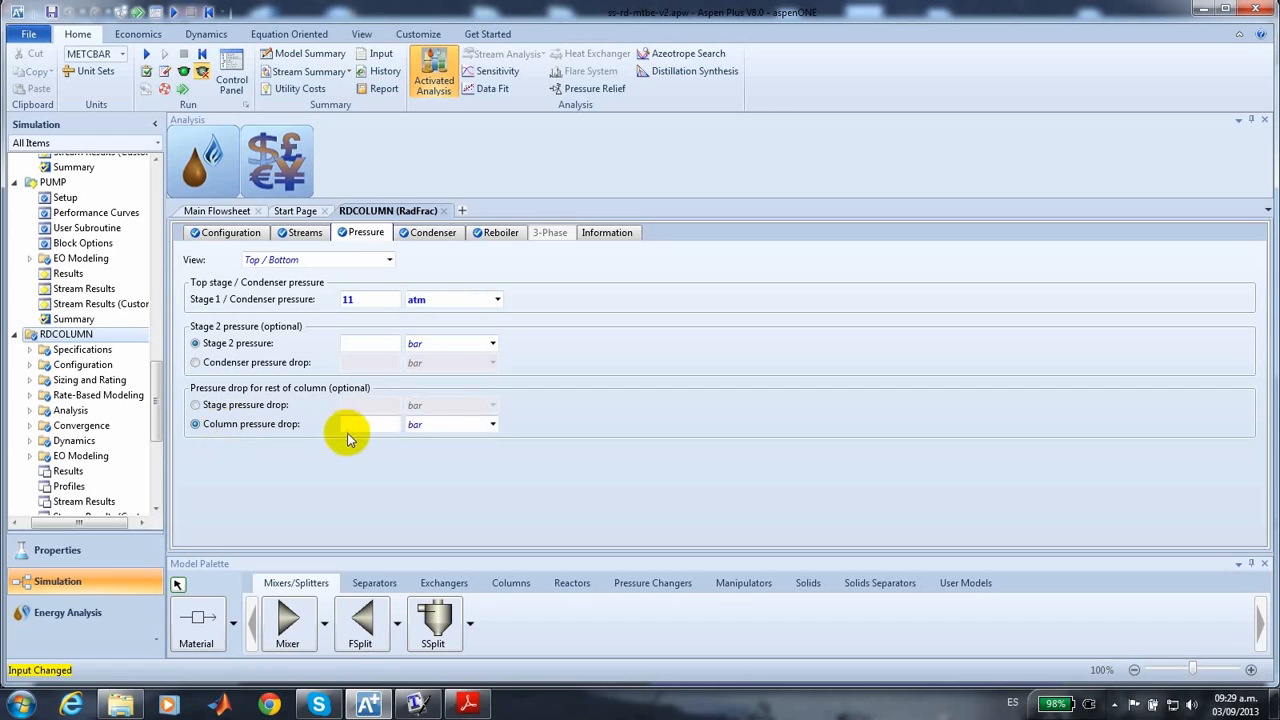
click(348, 425)
text(0.5)
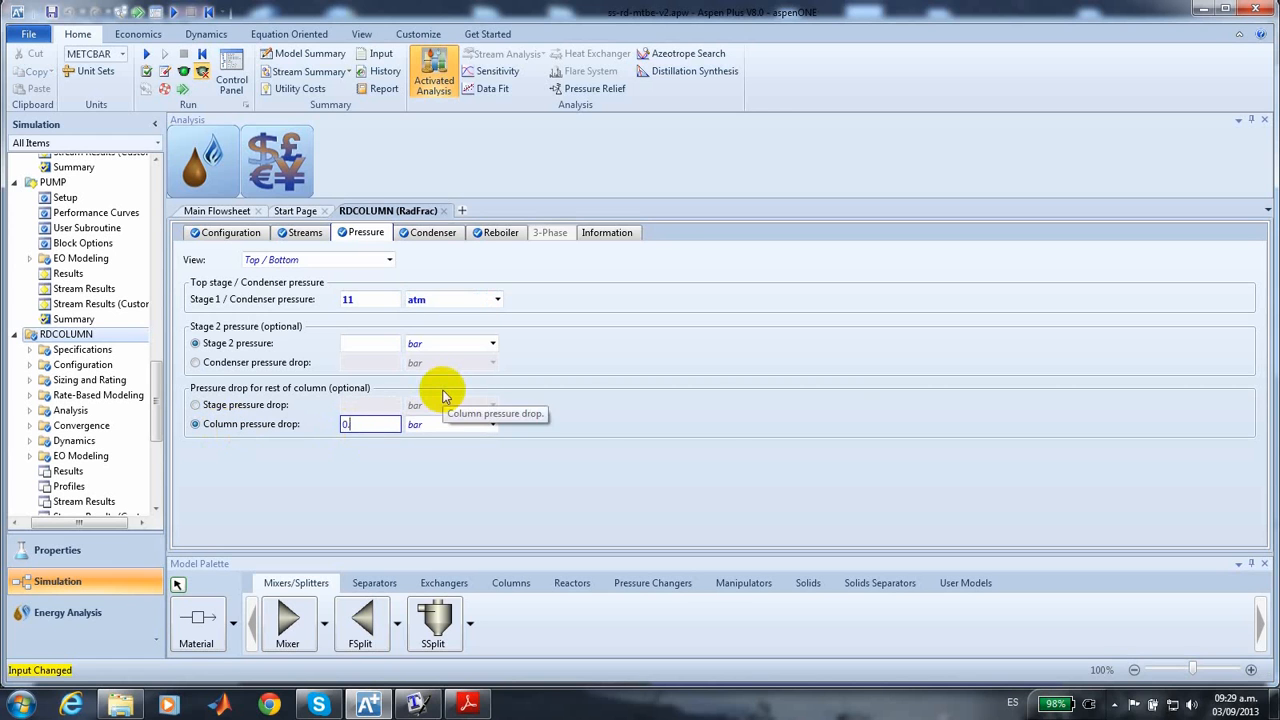
click(491, 425)
click(470, 442)
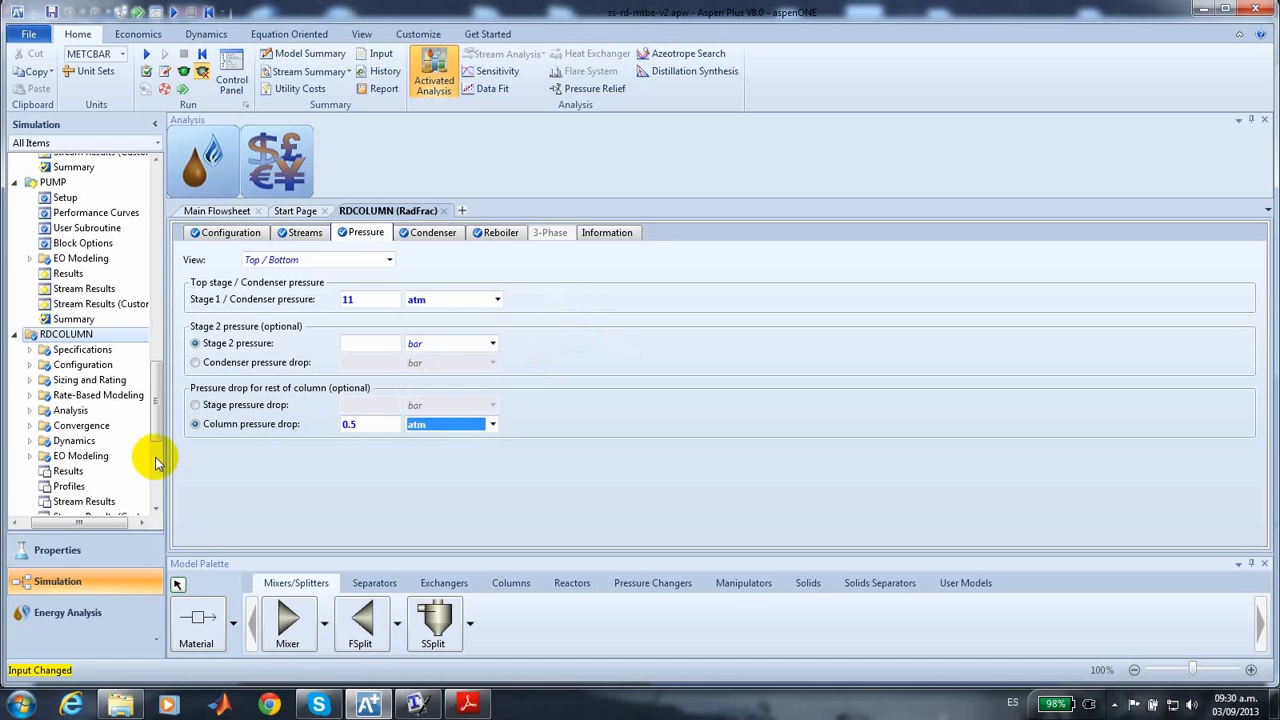
Define a reactive section in RDCOLUMN's reaction specifications, starting at stage 4 and ending at stage 11.
drag(162, 418, 156, 435)
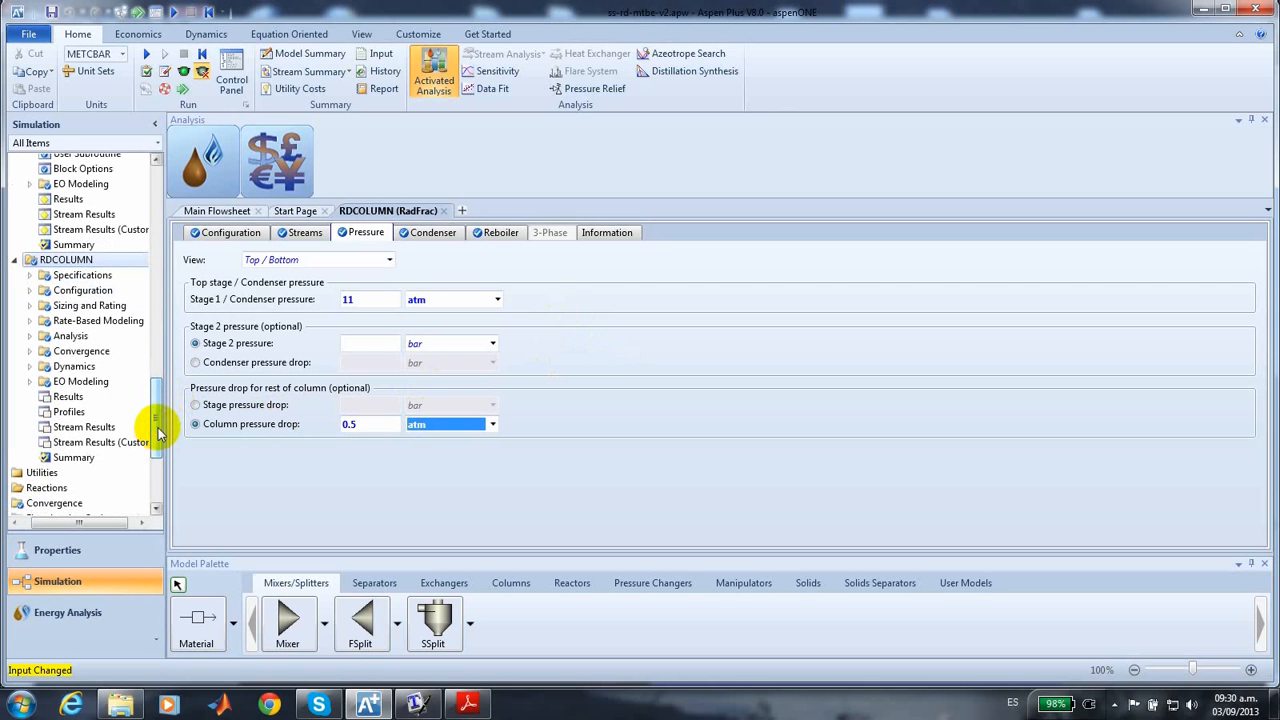
click(89, 276)
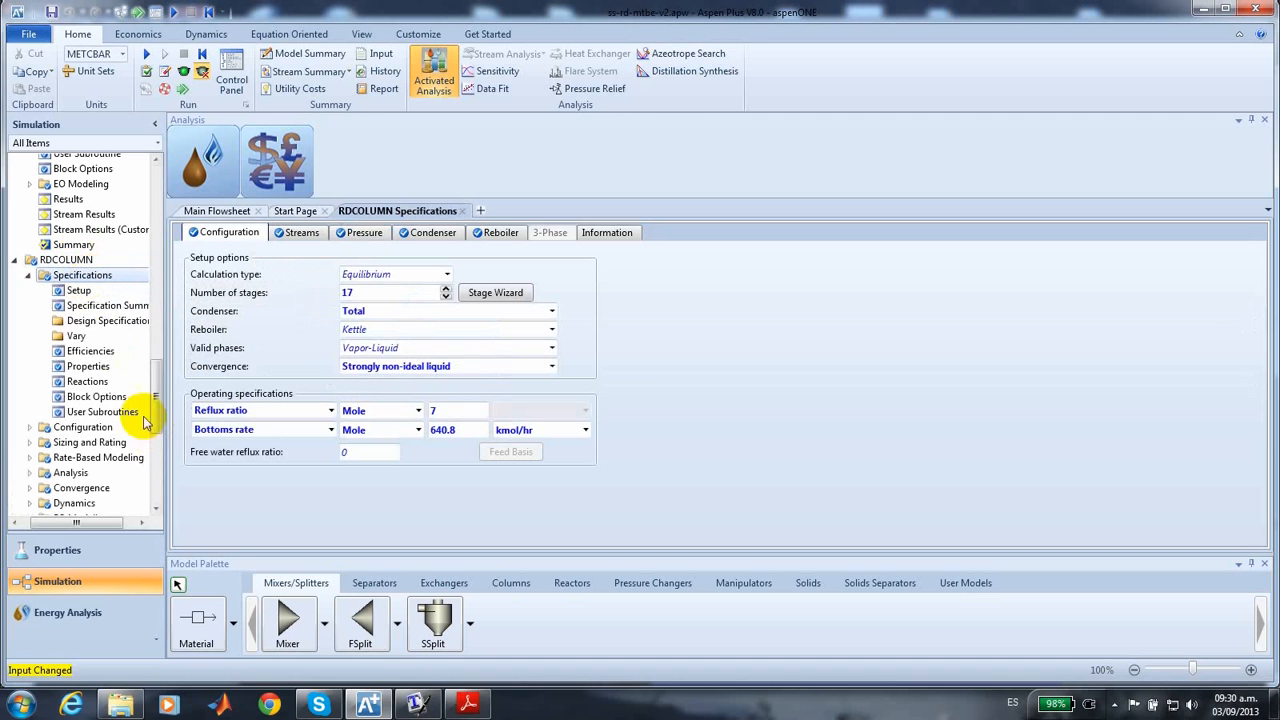
click(109, 383)
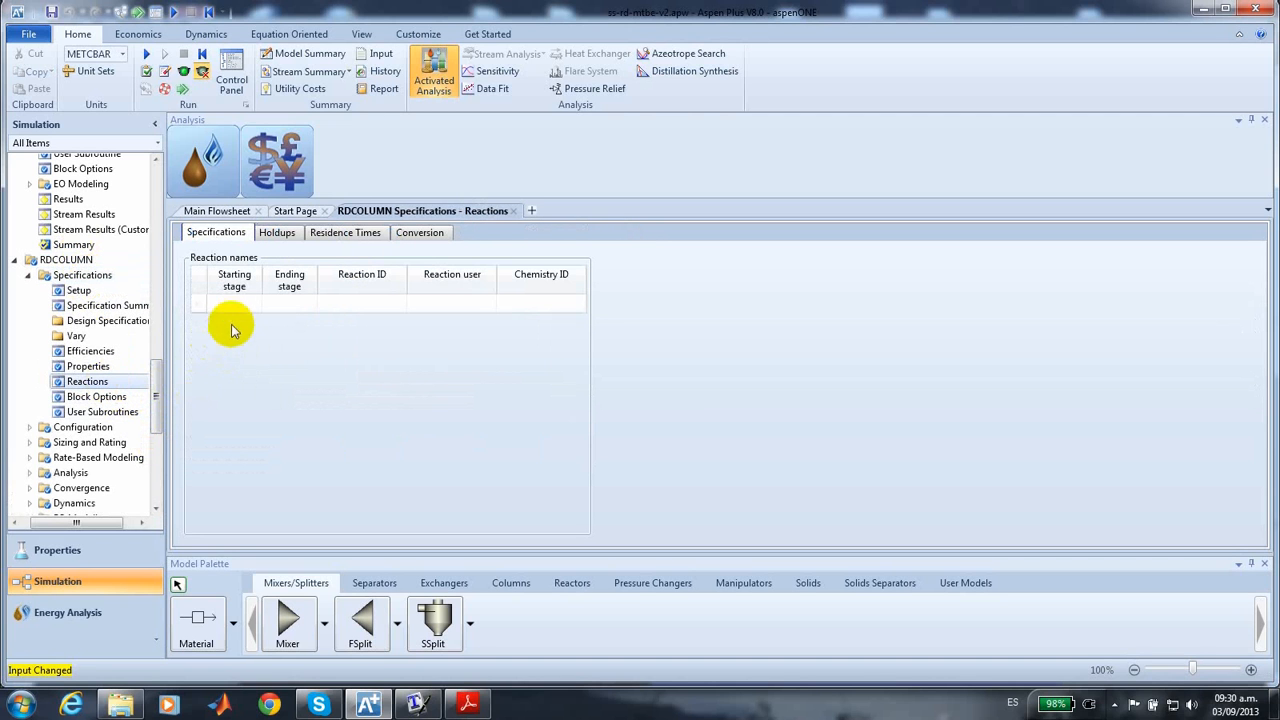
click(229, 306)
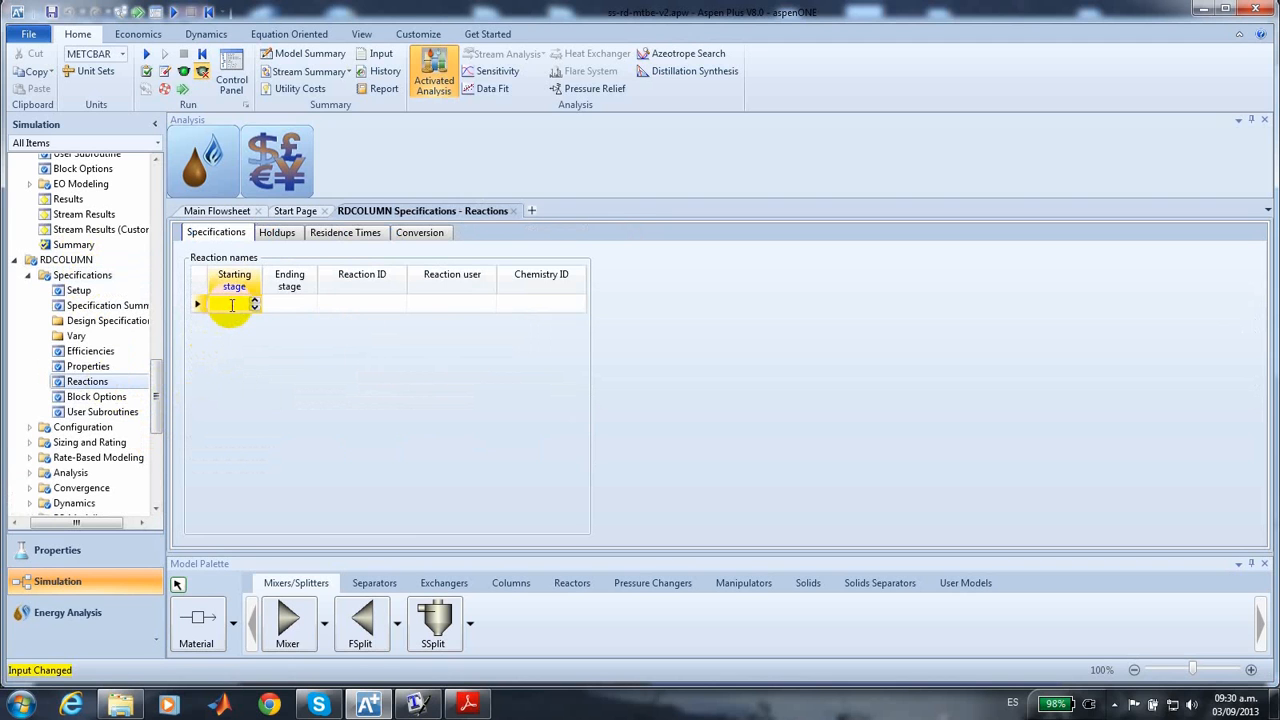
text(4)
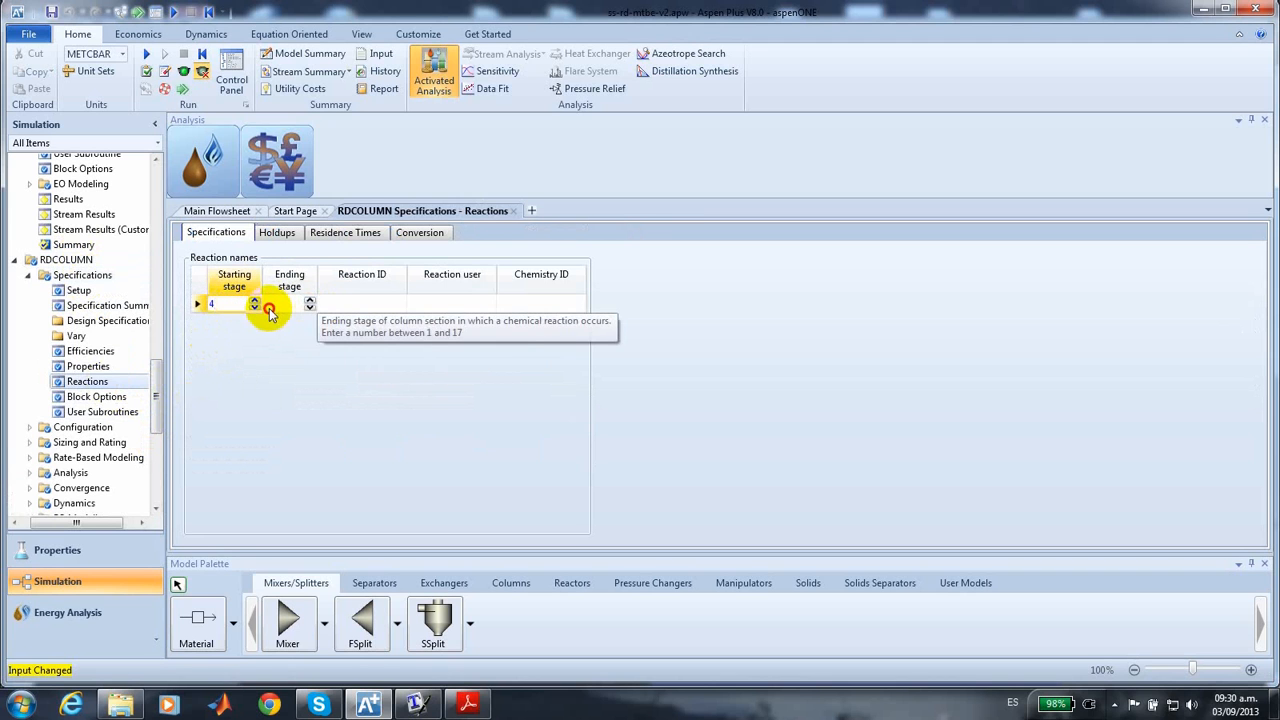
click(274, 305)
text(11)
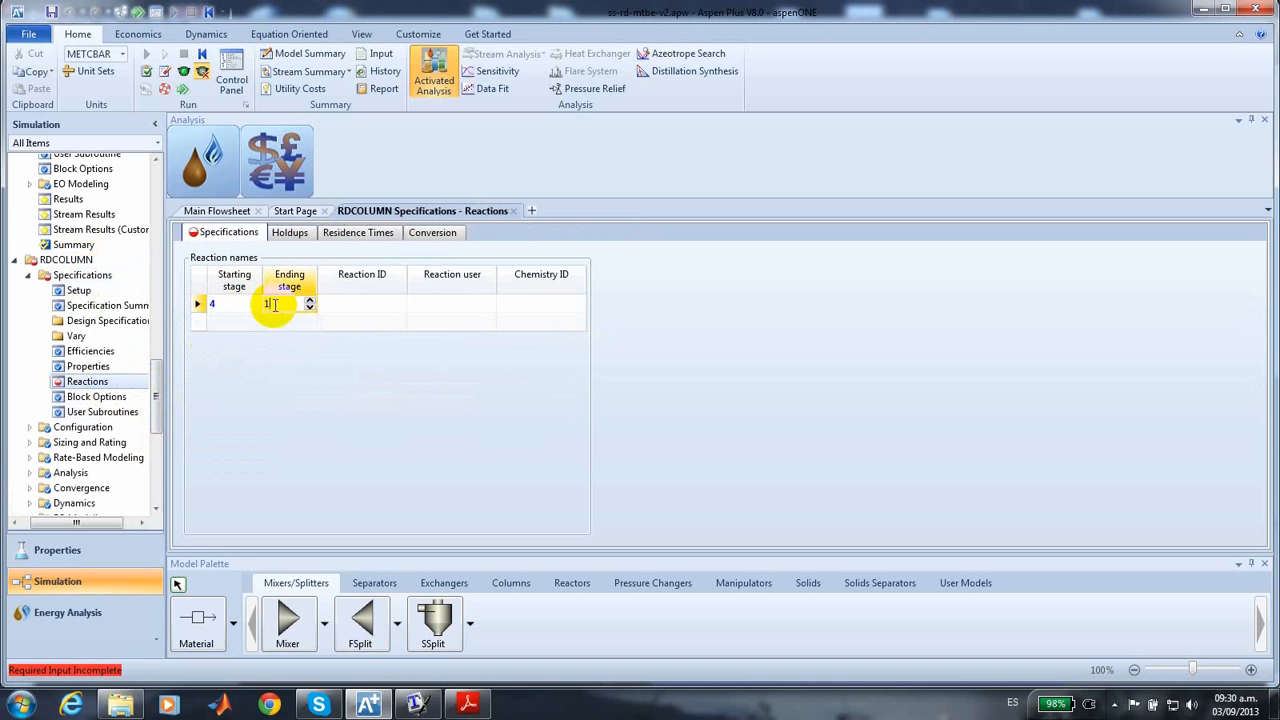
Create a new reaction set R-1 and assign it as the reaction ID for stages 4 to 11.
click(360, 312)
click(399, 305)
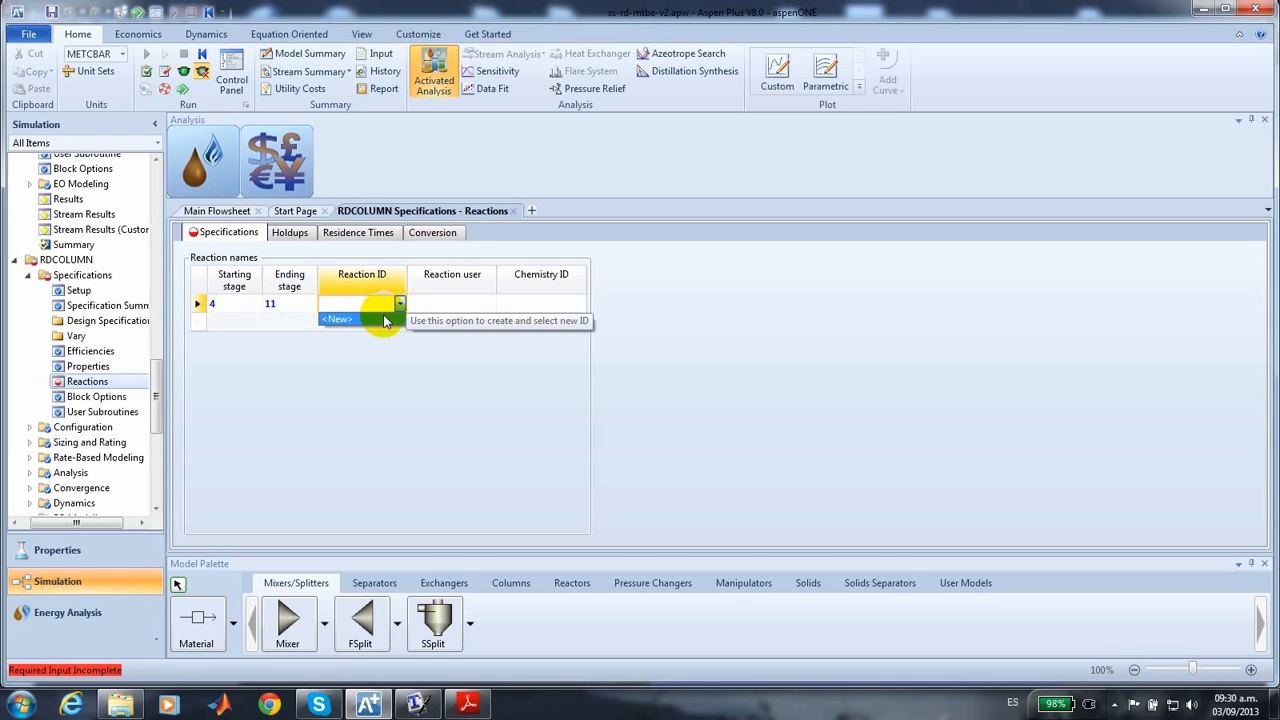
click(385, 320)
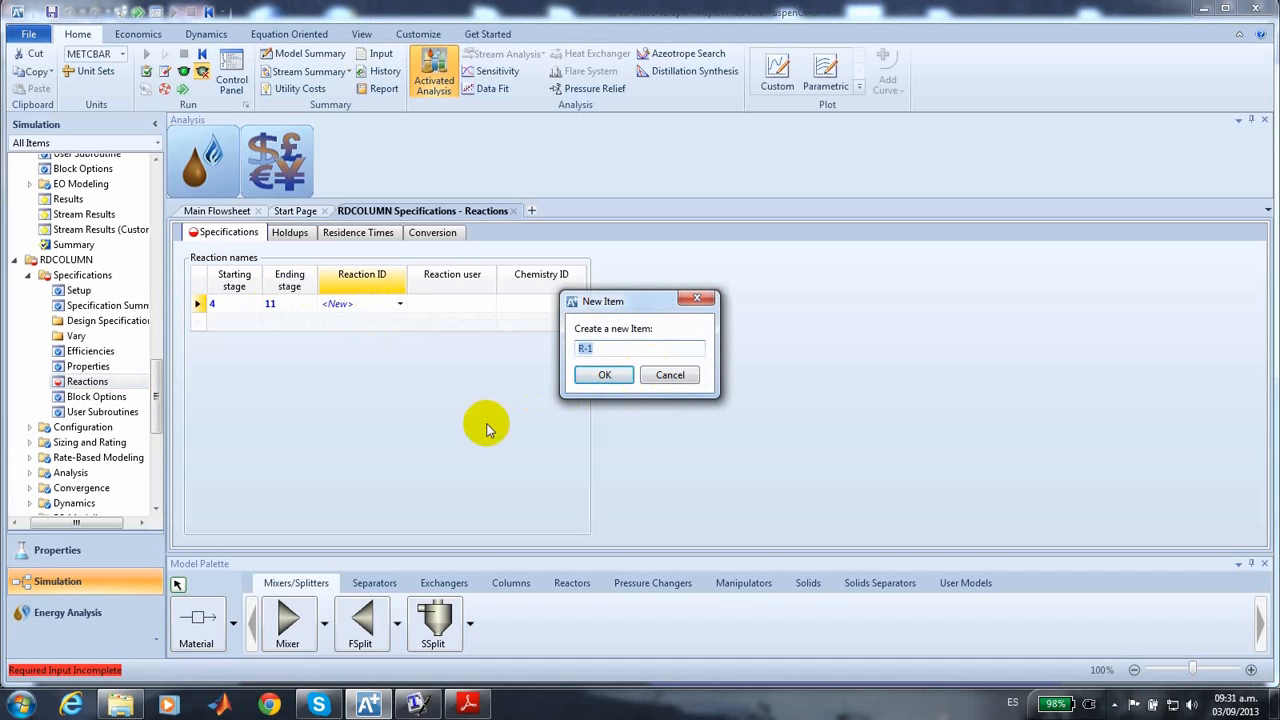
click(600, 376)
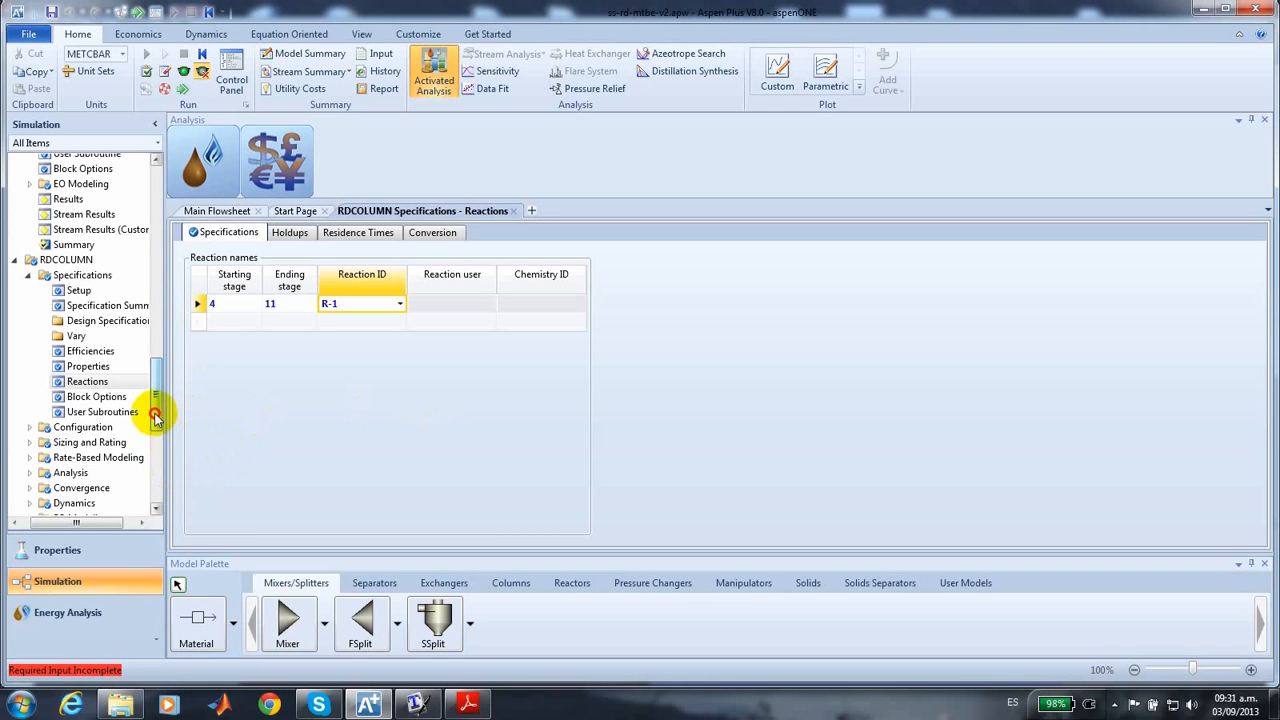
Create packing rating section 1 for RDCOLUMN under its sizing and rating.
drag(157, 410, 157, 423)
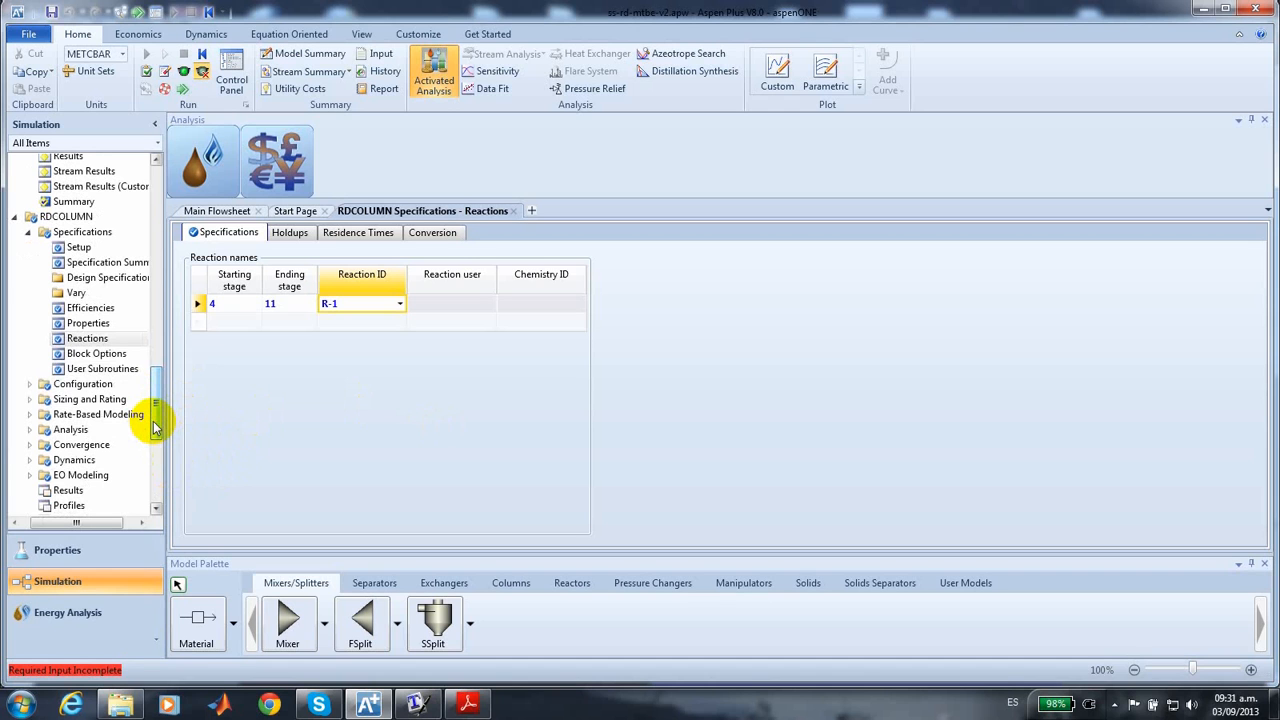
click(90, 400)
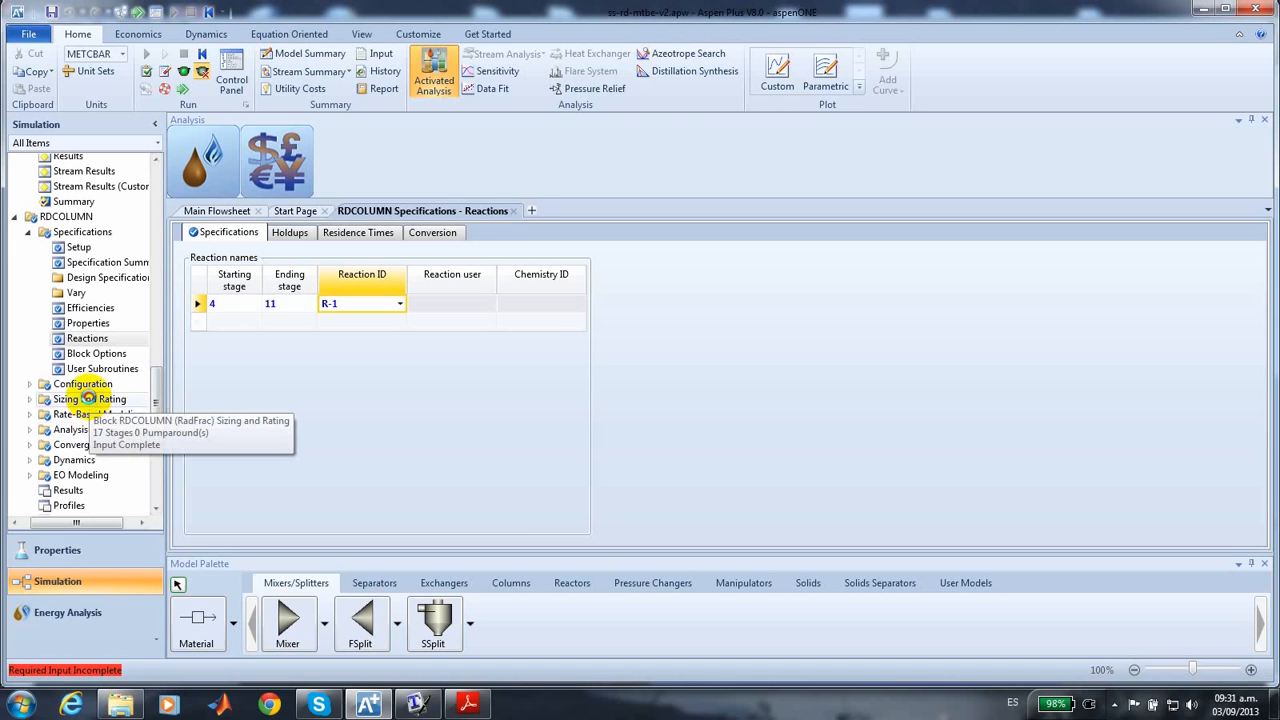
double_click(90, 400)
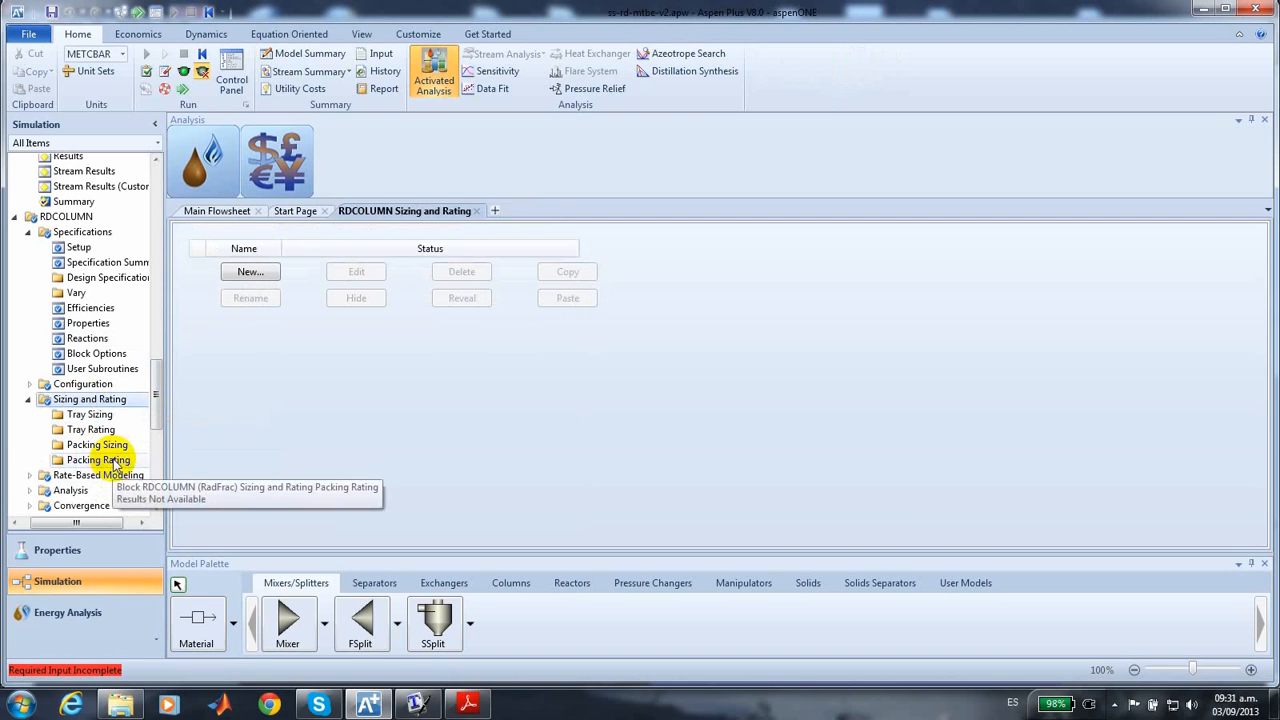
click(115, 461)
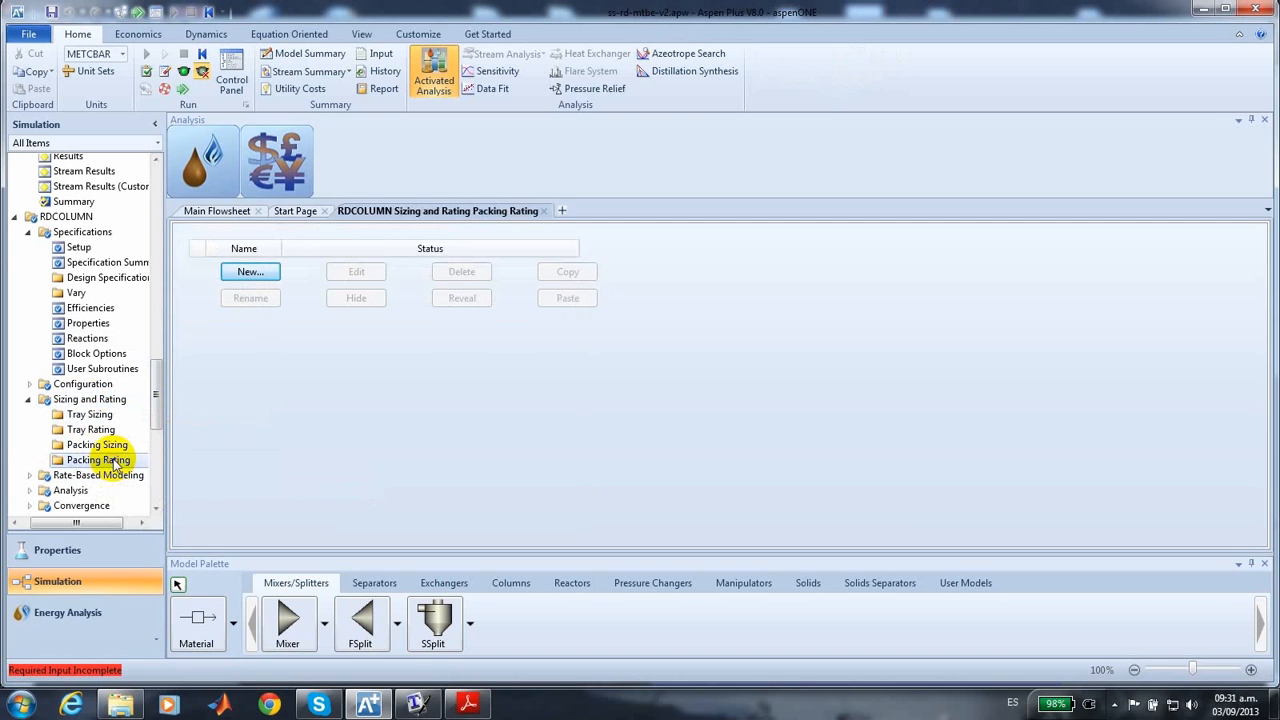
click(250, 275)
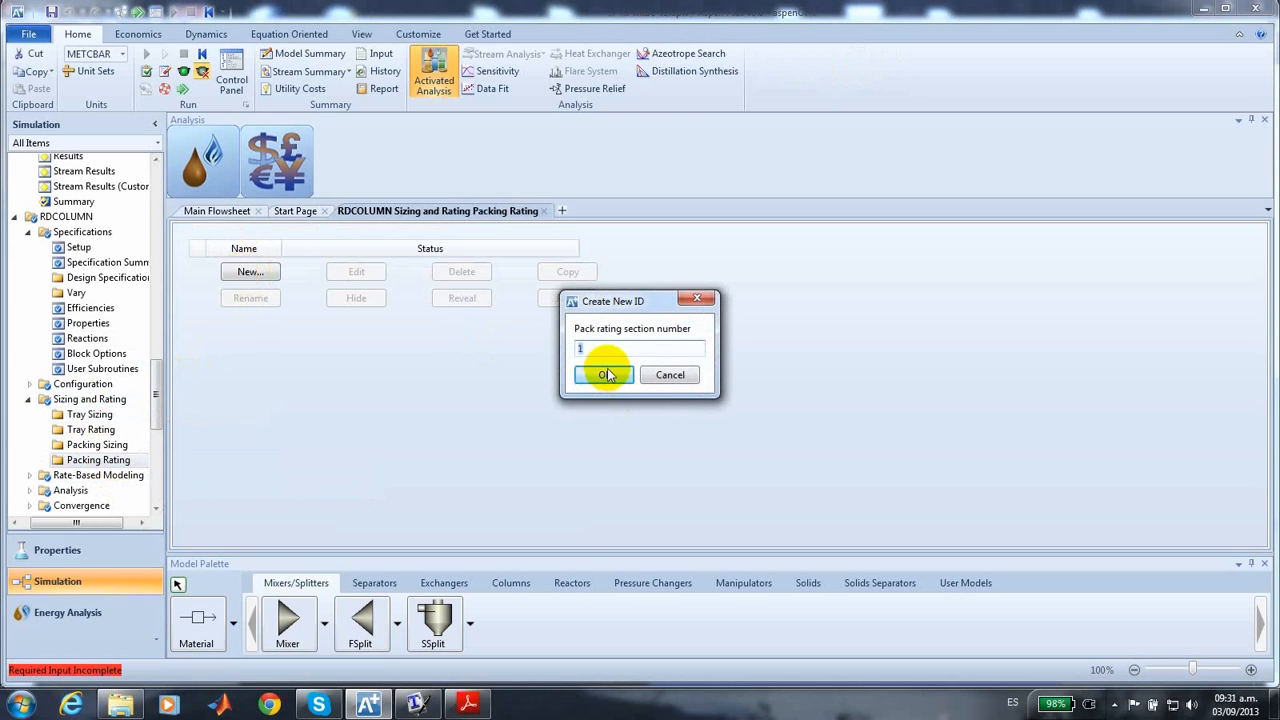
click(607, 375)
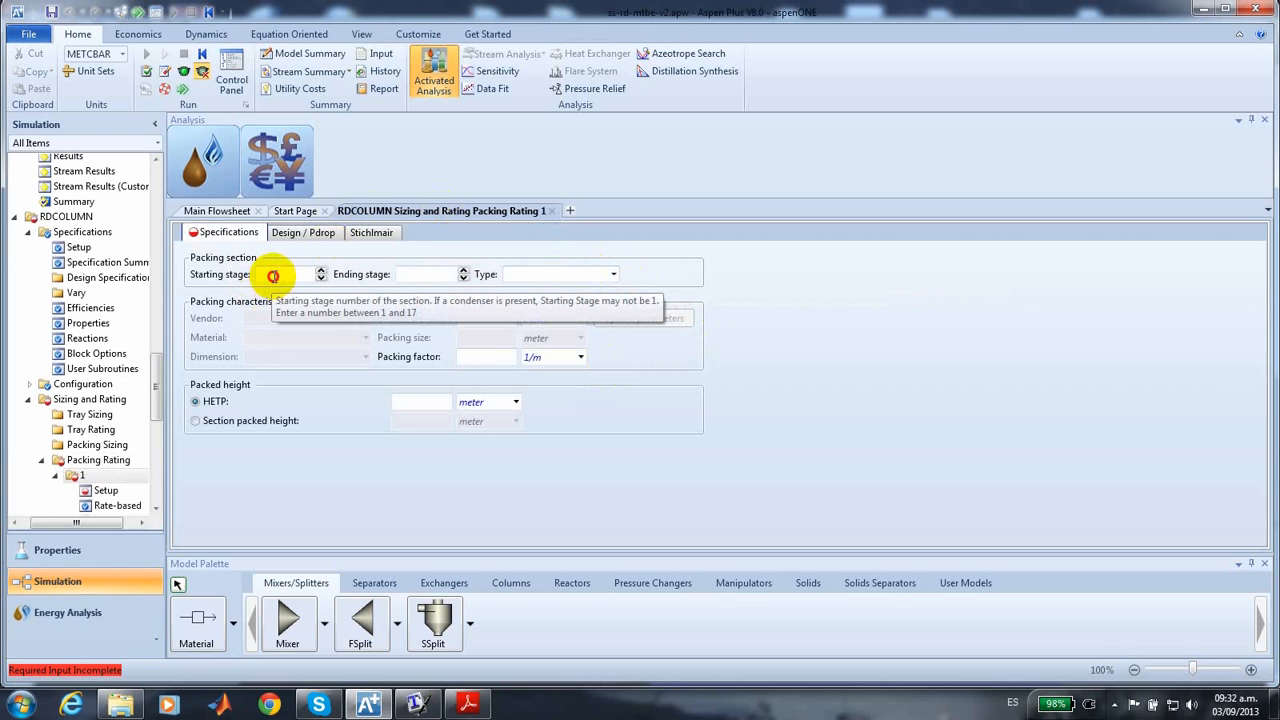
Define the packing section from stage 2 to stage 16 with packing type MELLAPAK.
click(275, 275)
text(2)
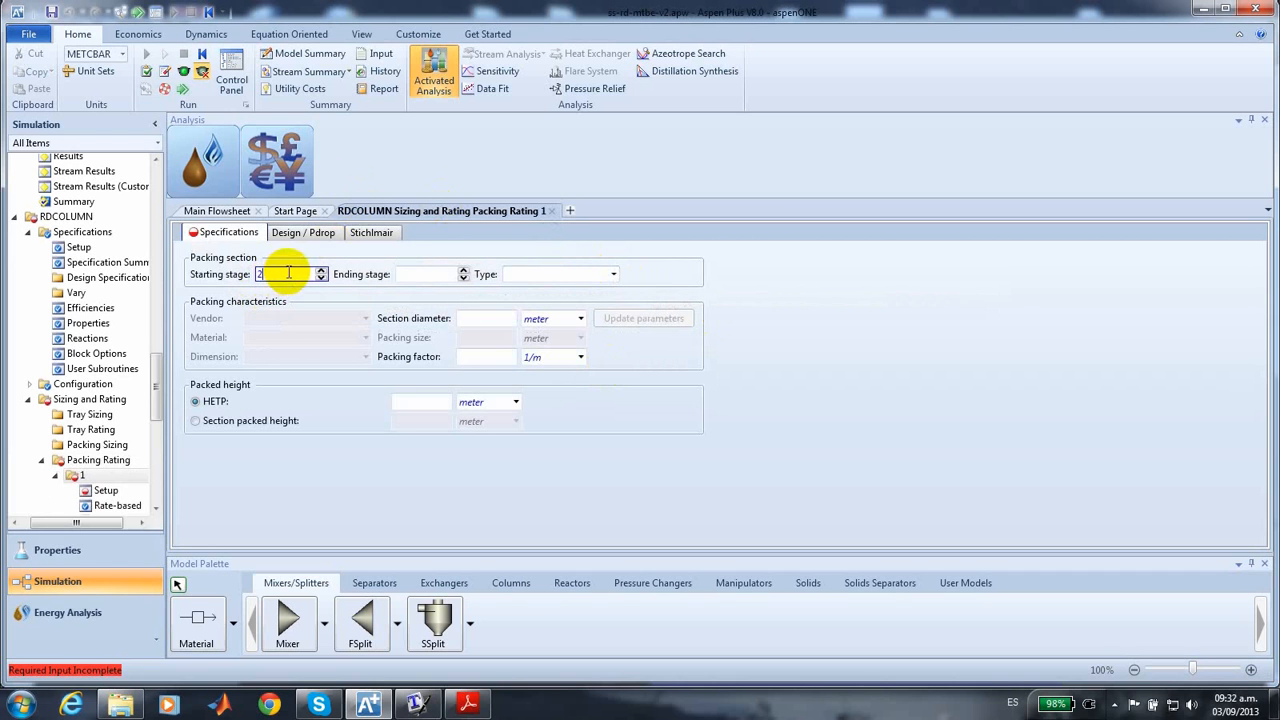
click(416, 275)
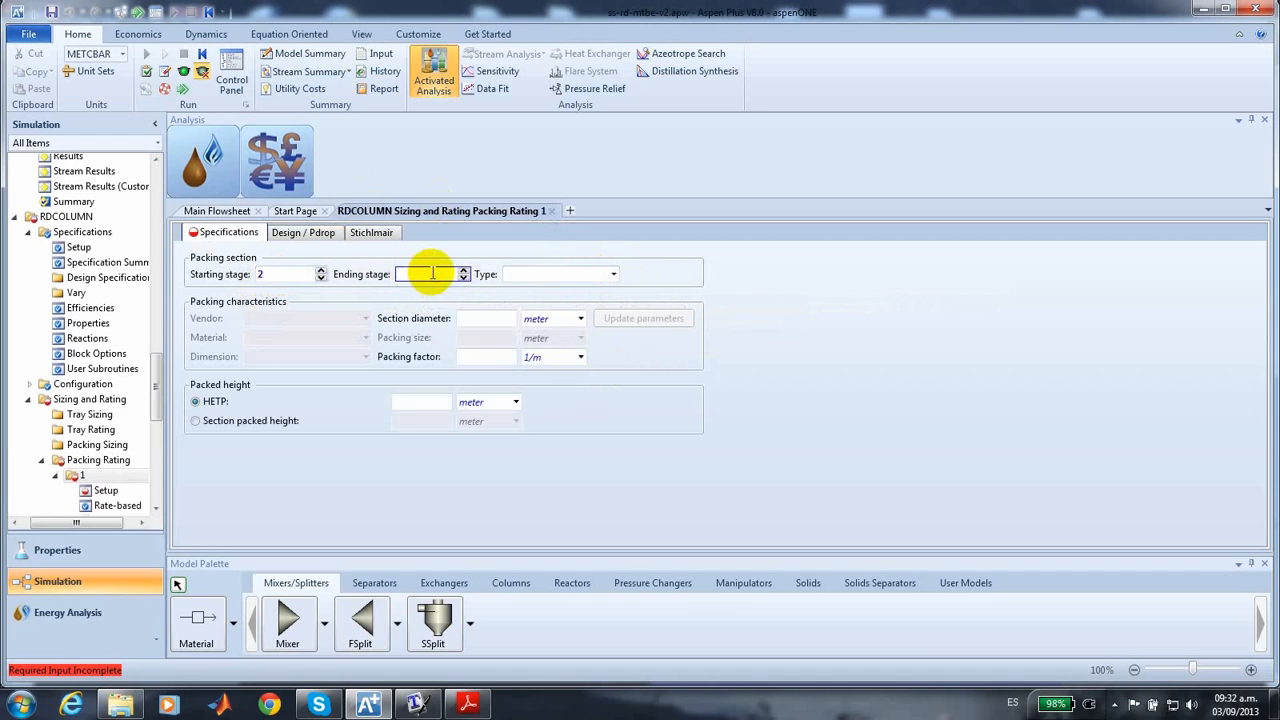
text(16)
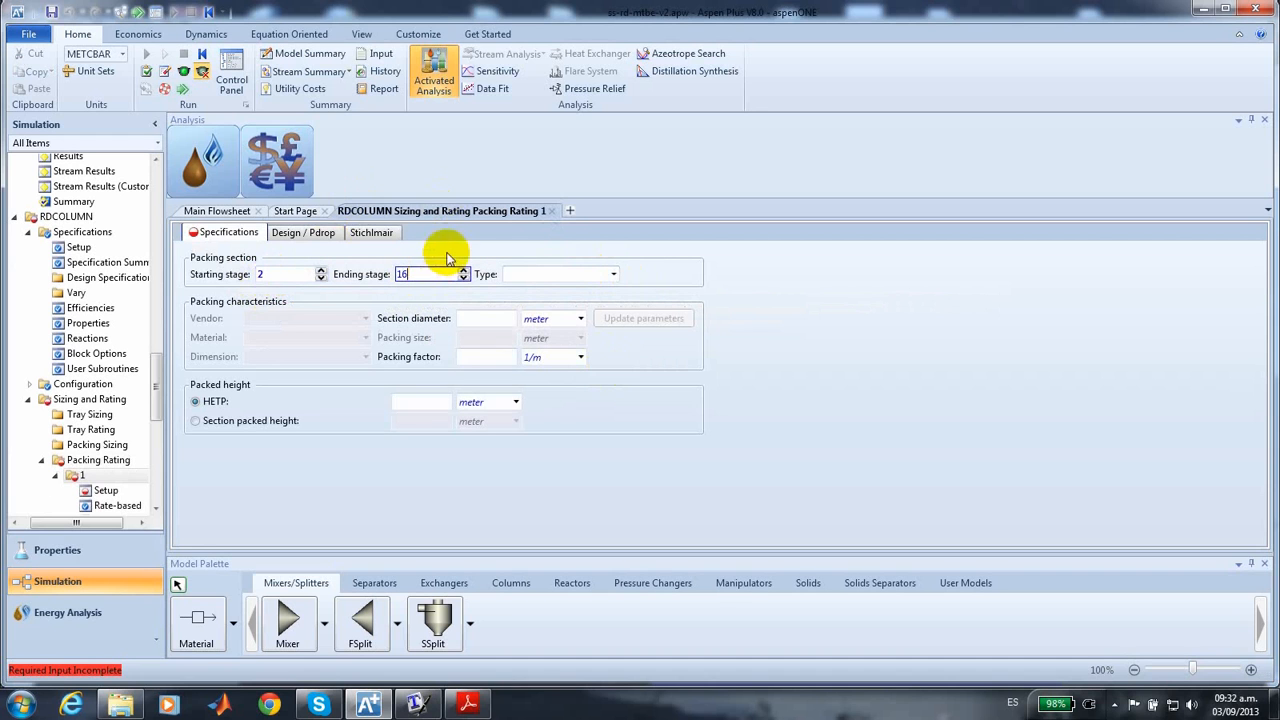
click(613, 276)
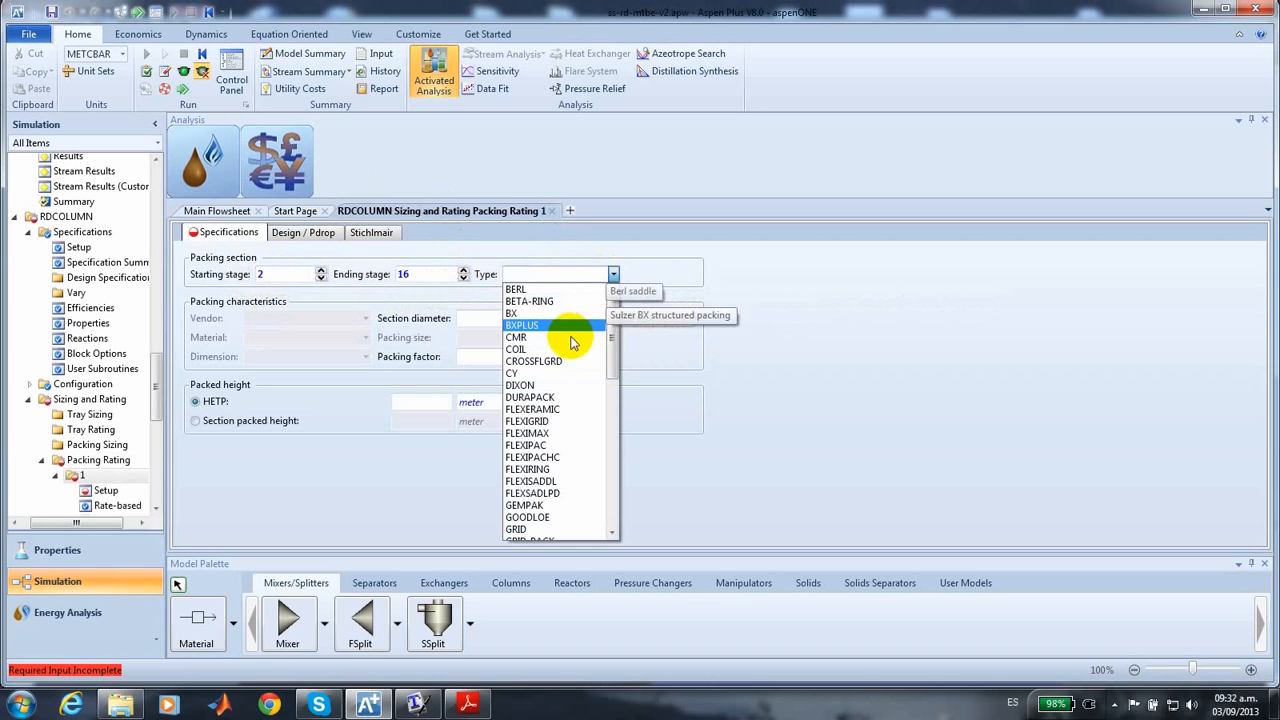
drag(615, 349, 591, 429)
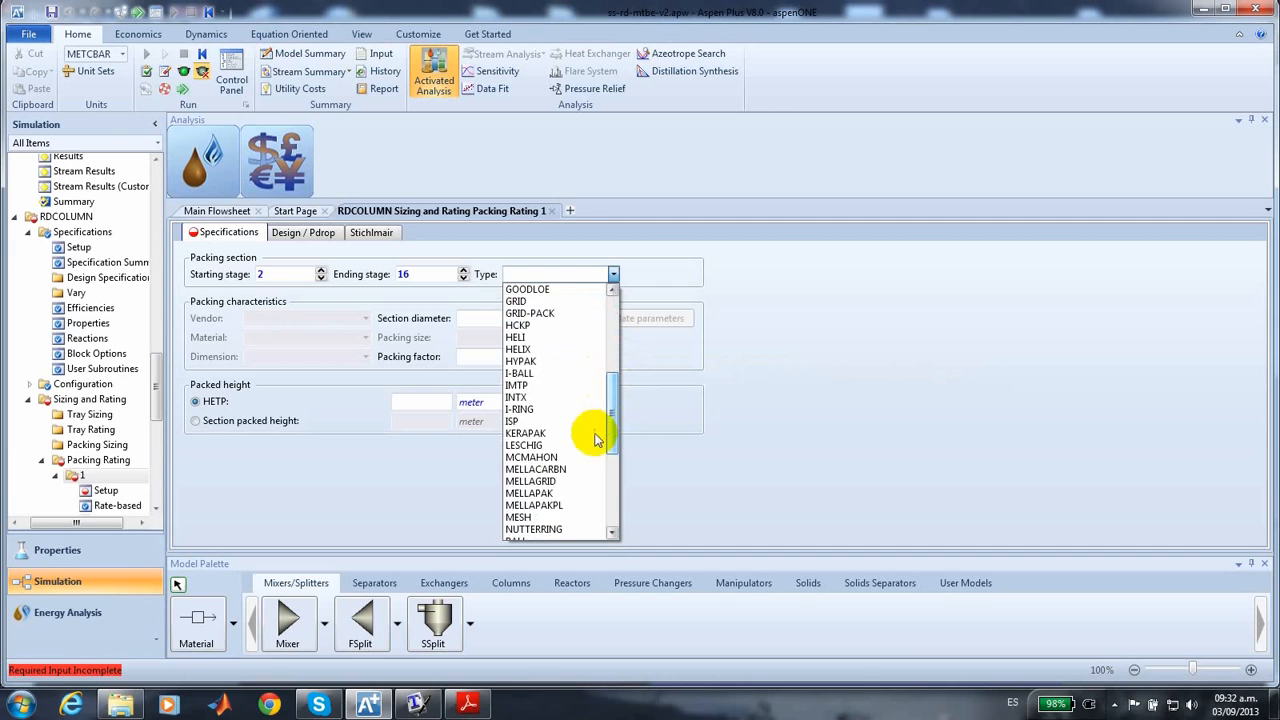
click(560, 493)
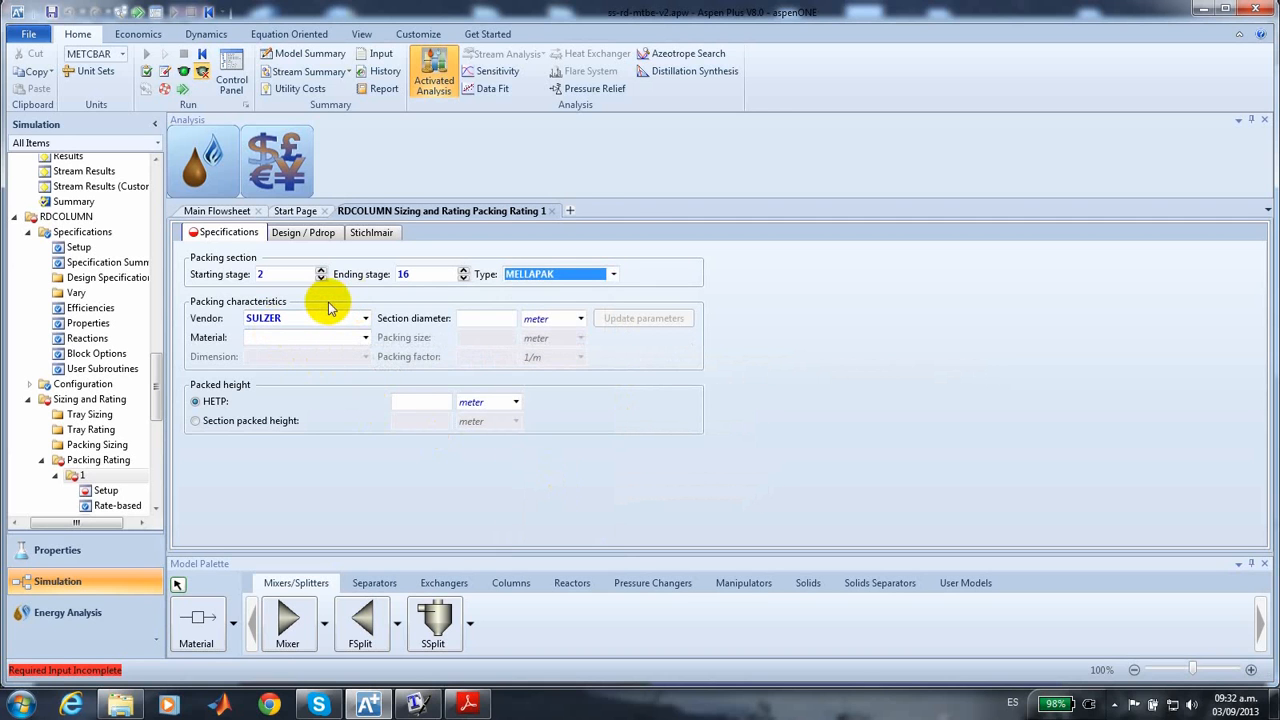
Set the Sulzer packing's material to STANDARD and its dimension to 250Y.
click(366, 340)
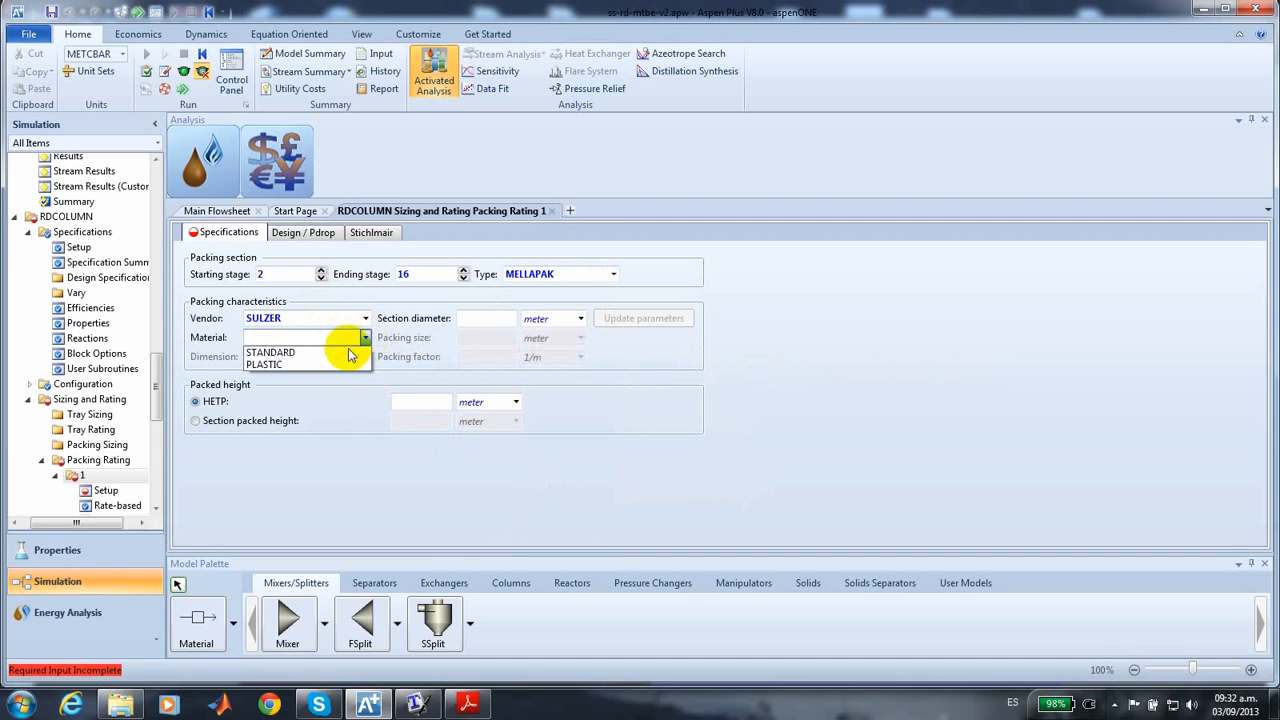
click(337, 352)
click(312, 358)
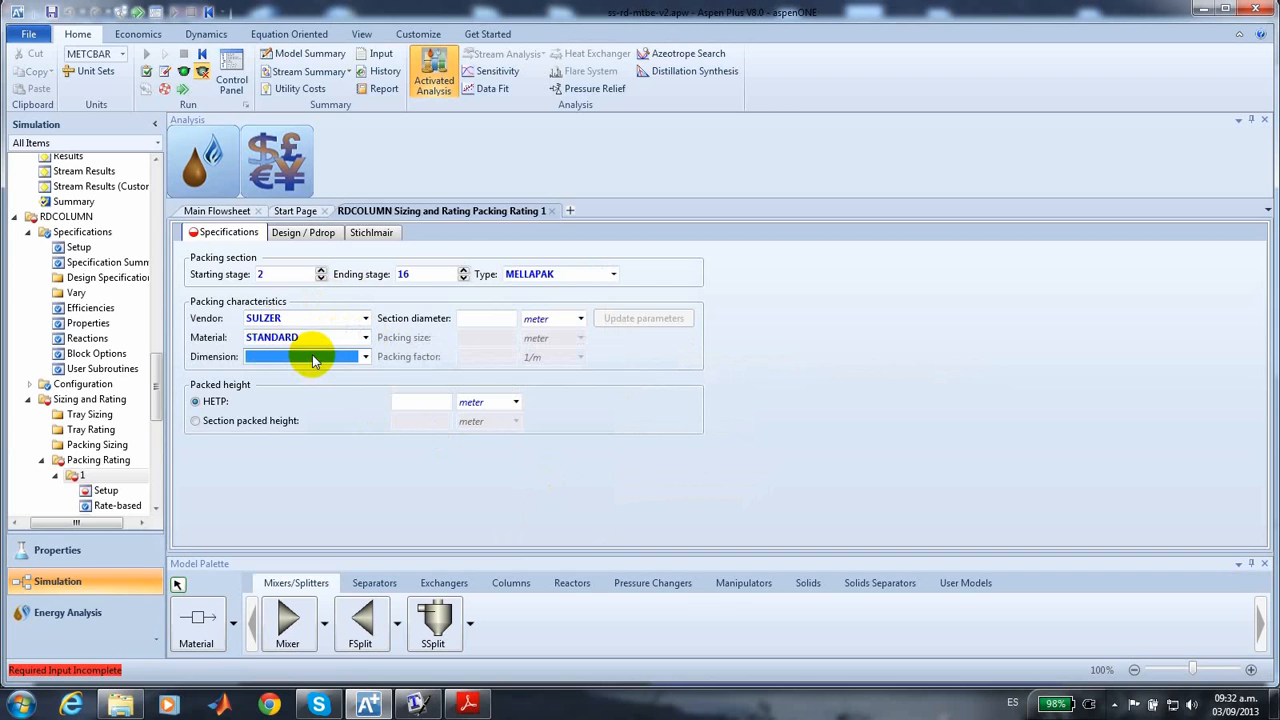
text(250X)
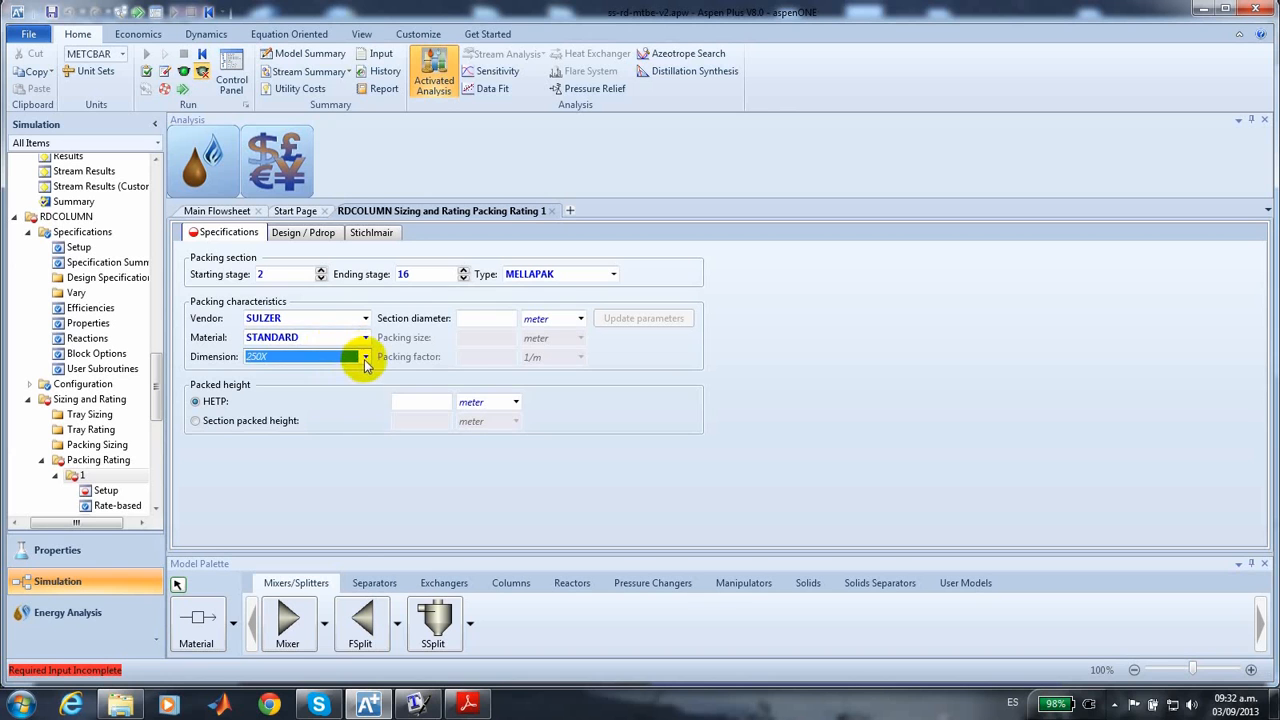
click(366, 357)
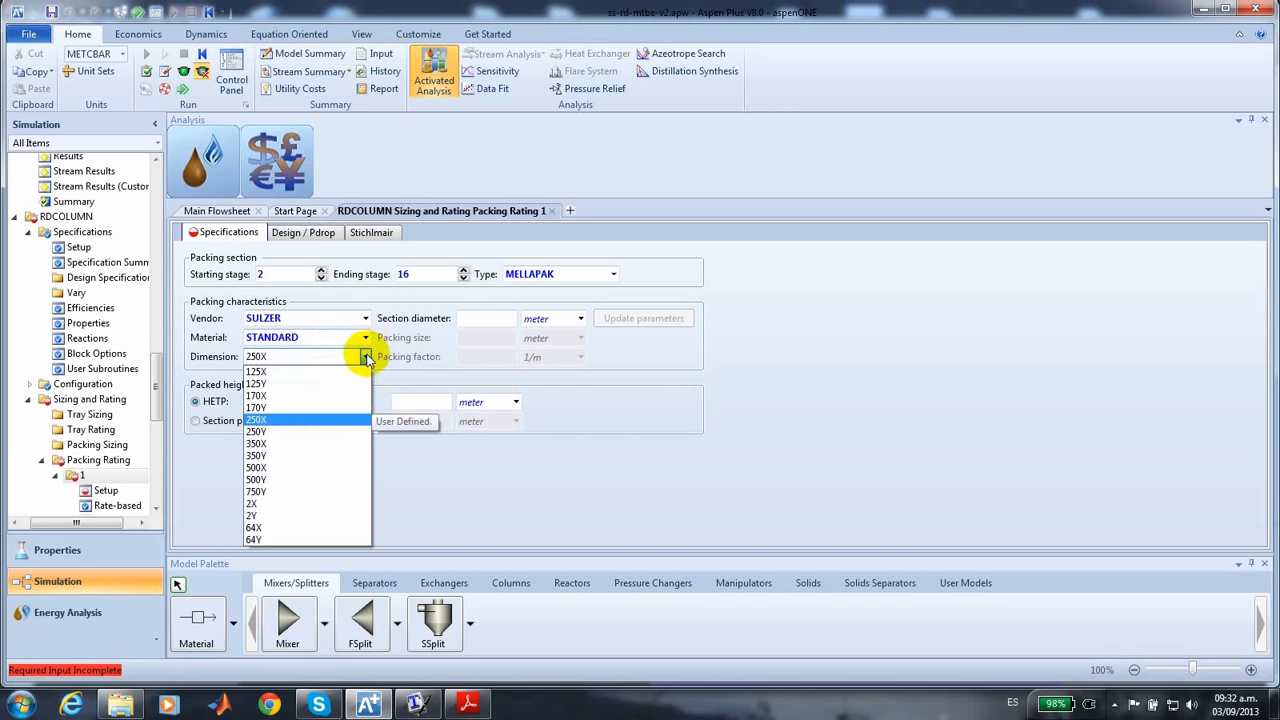
click(300, 431)
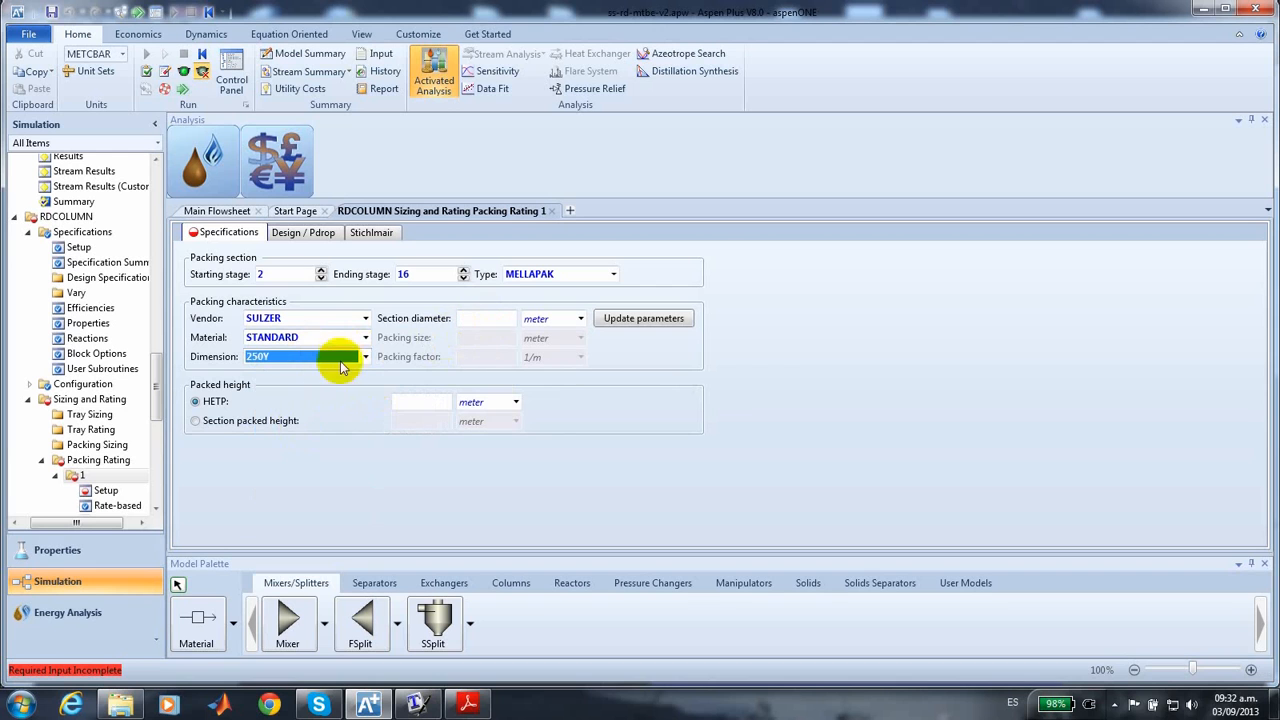
Set the packing section's diameter to 6 meters and its HETP to 1 meter.
click(481, 318)
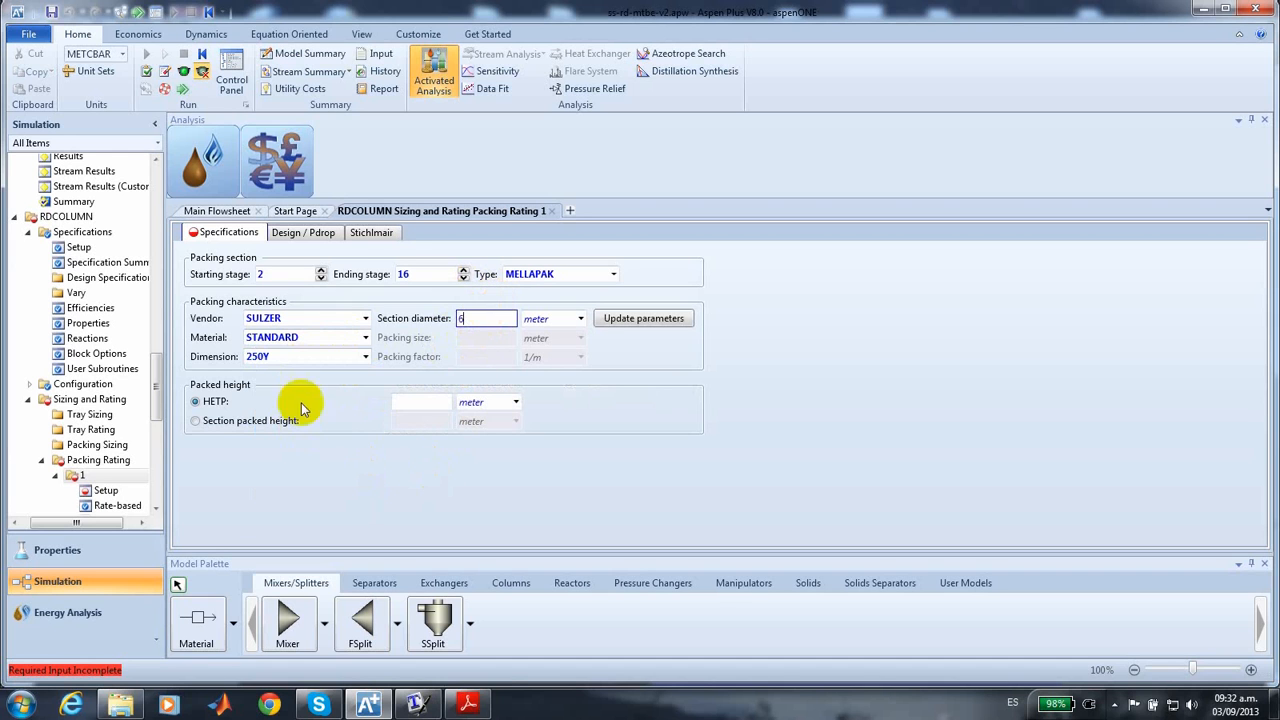
click(410, 404)
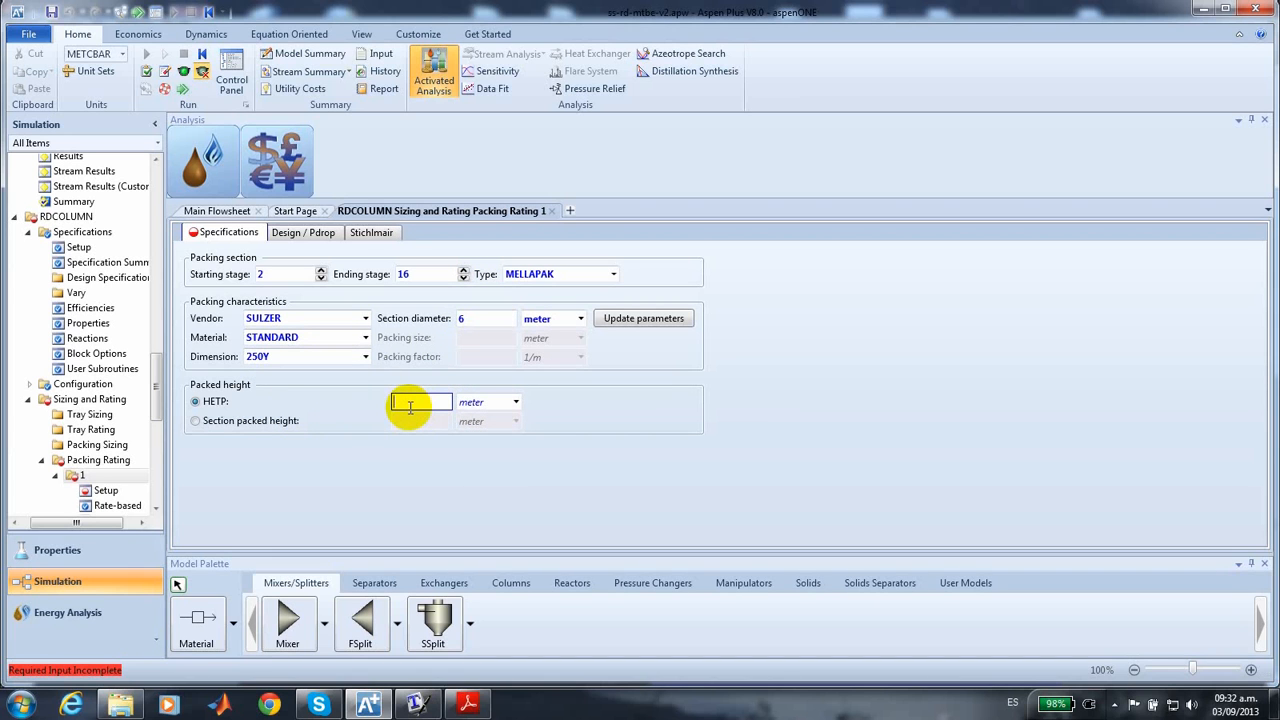
text(1)
click(395, 438)
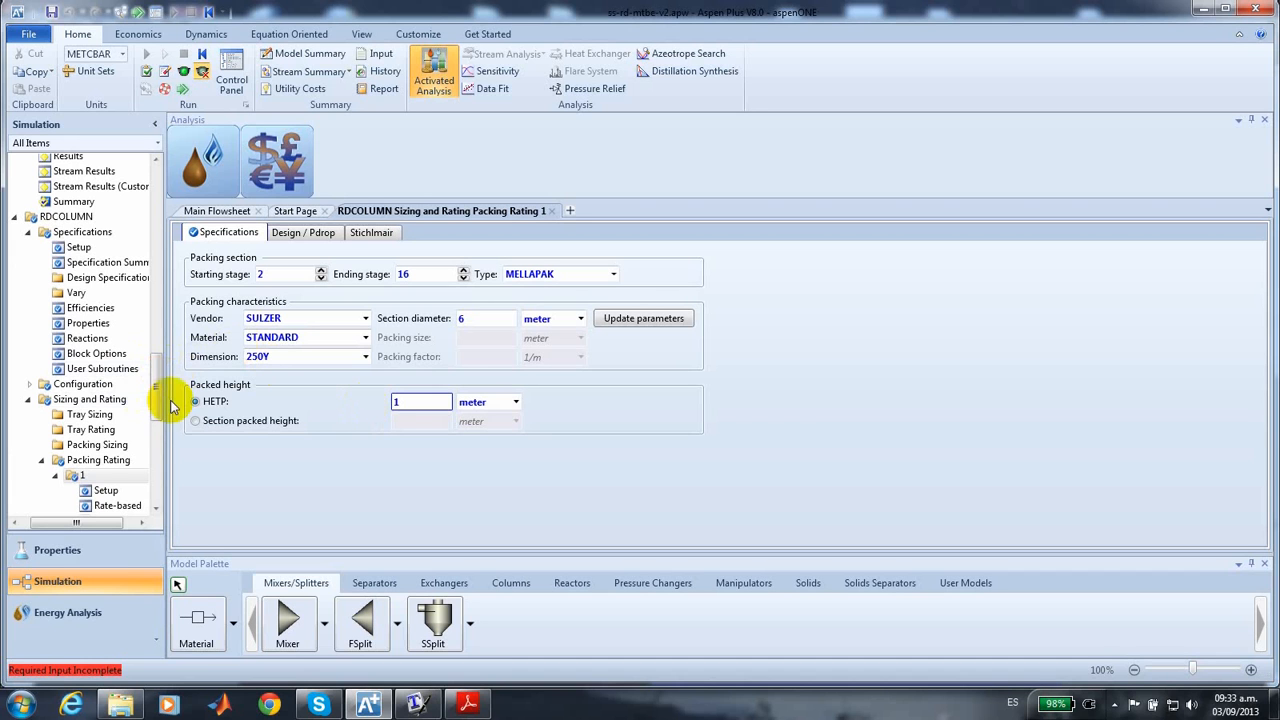
Set the maximum iterations to 200 in RDCOLUMN's basic convergence settings.
drag(160, 403, 160, 425)
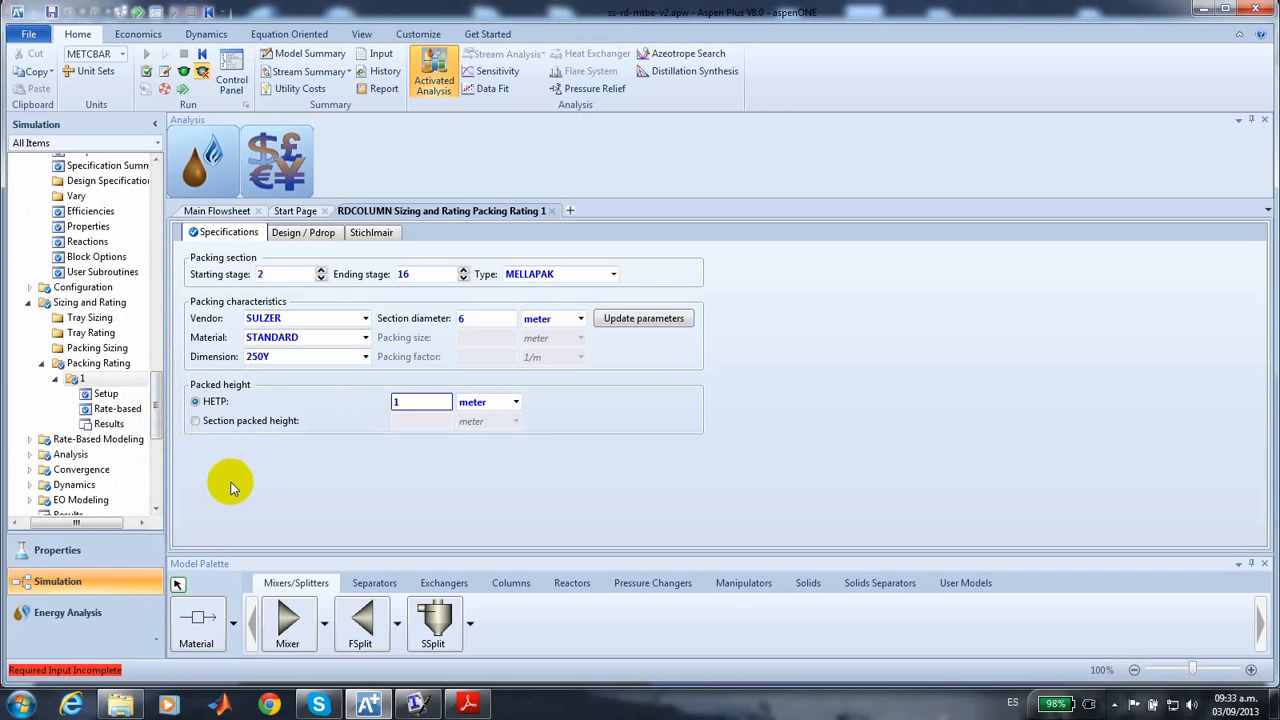
double_click(95, 474)
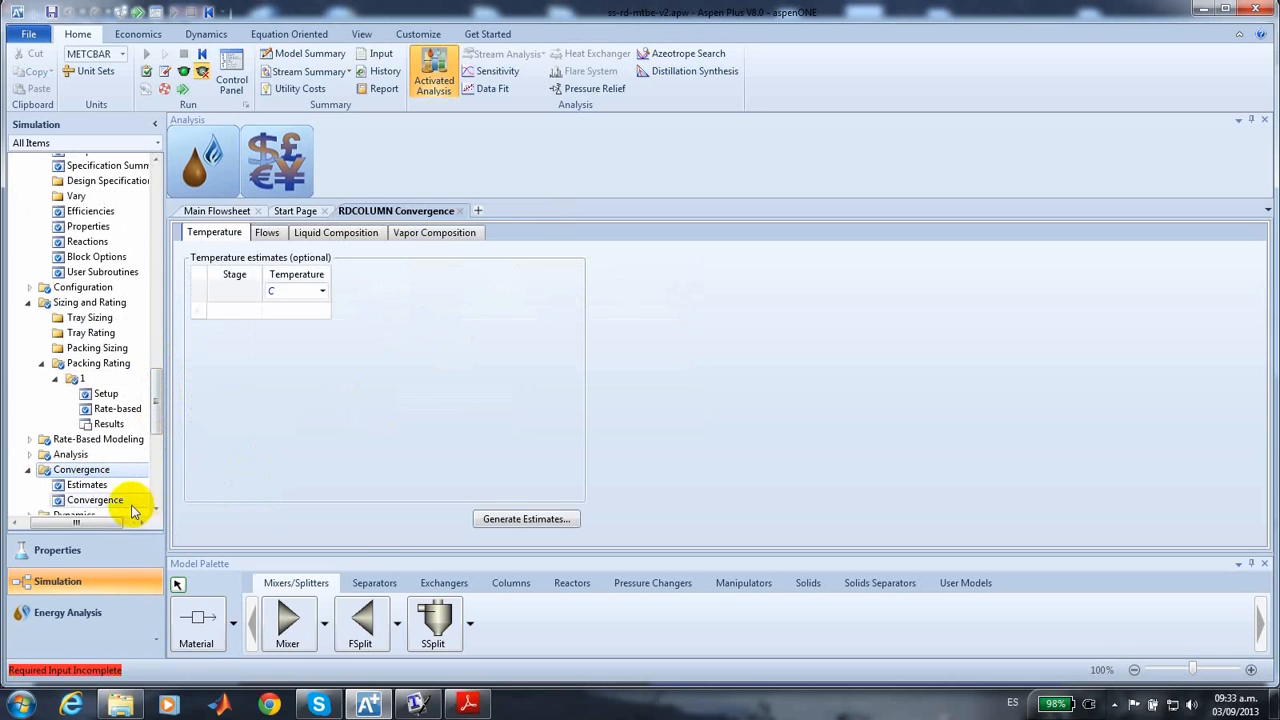
double_click(123, 502)
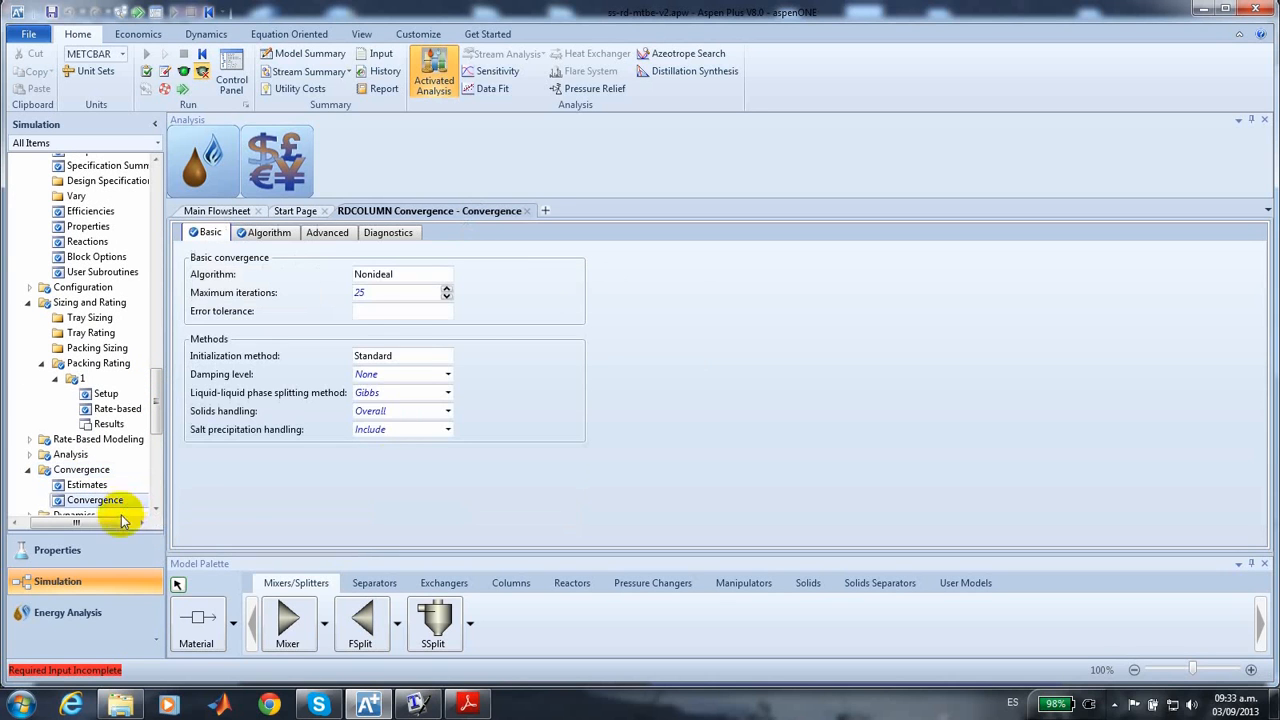
click(392, 291)
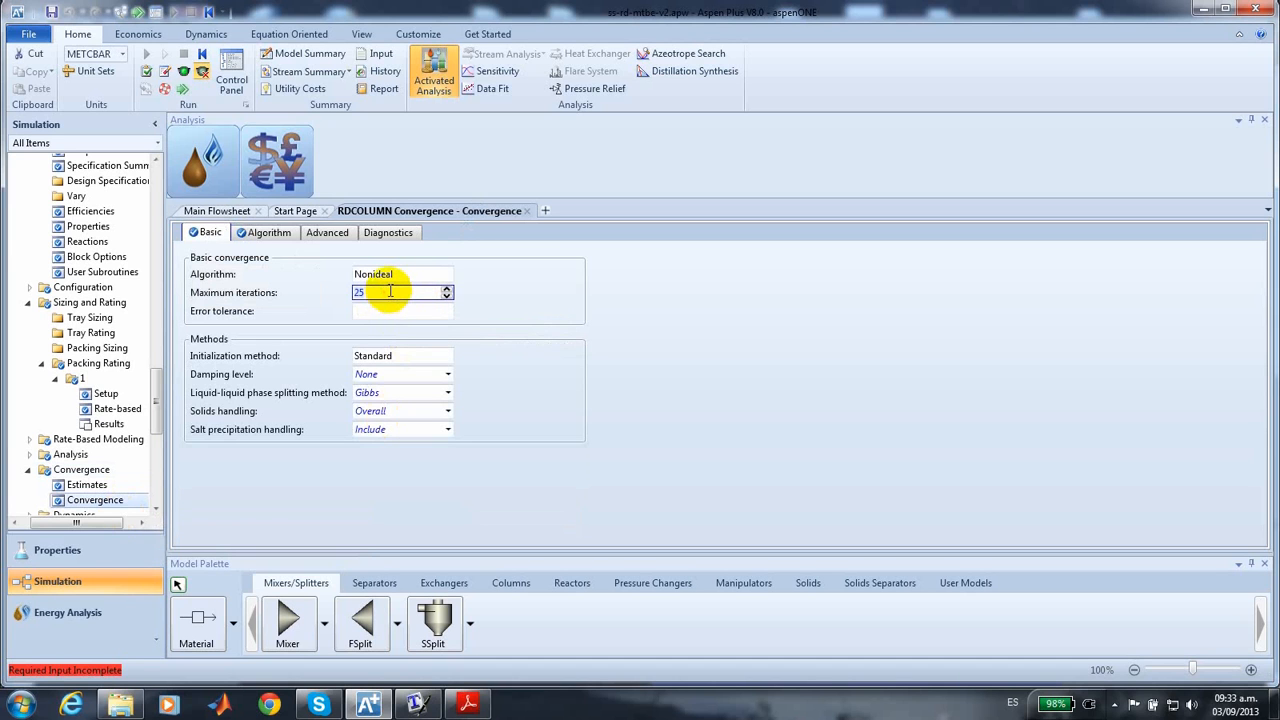
key(Delete)
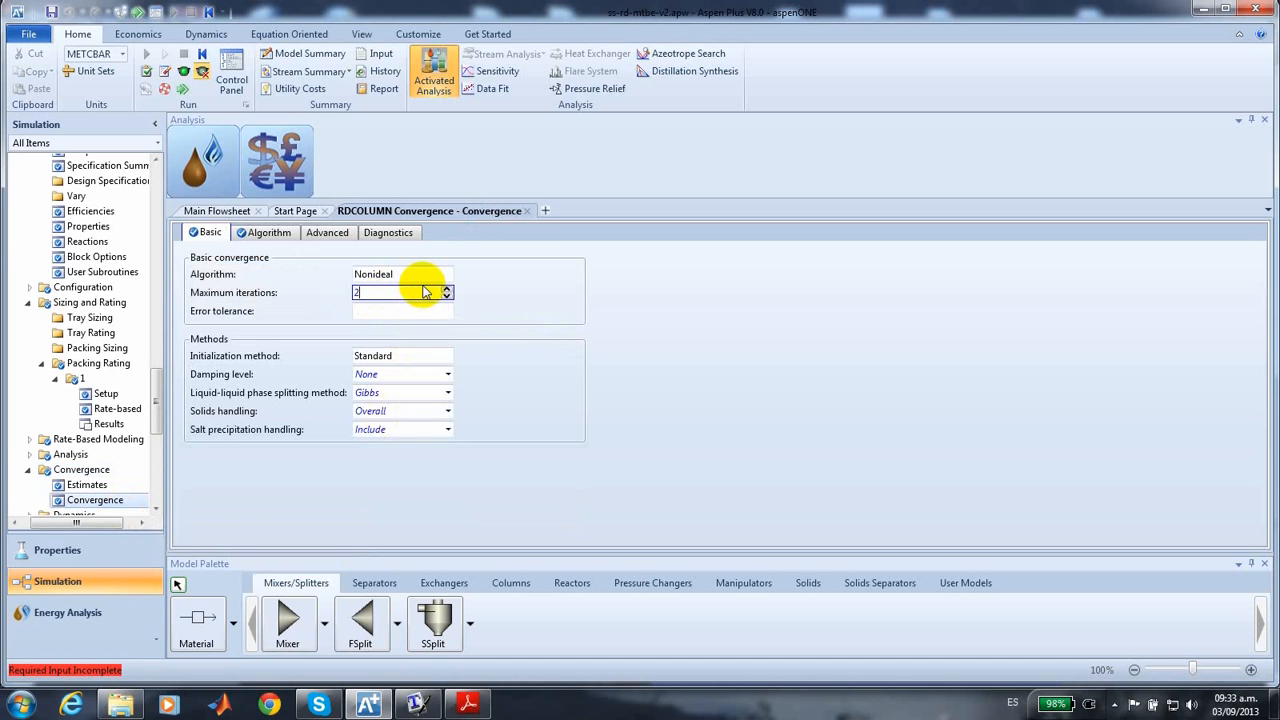
text(200)
key(Return)
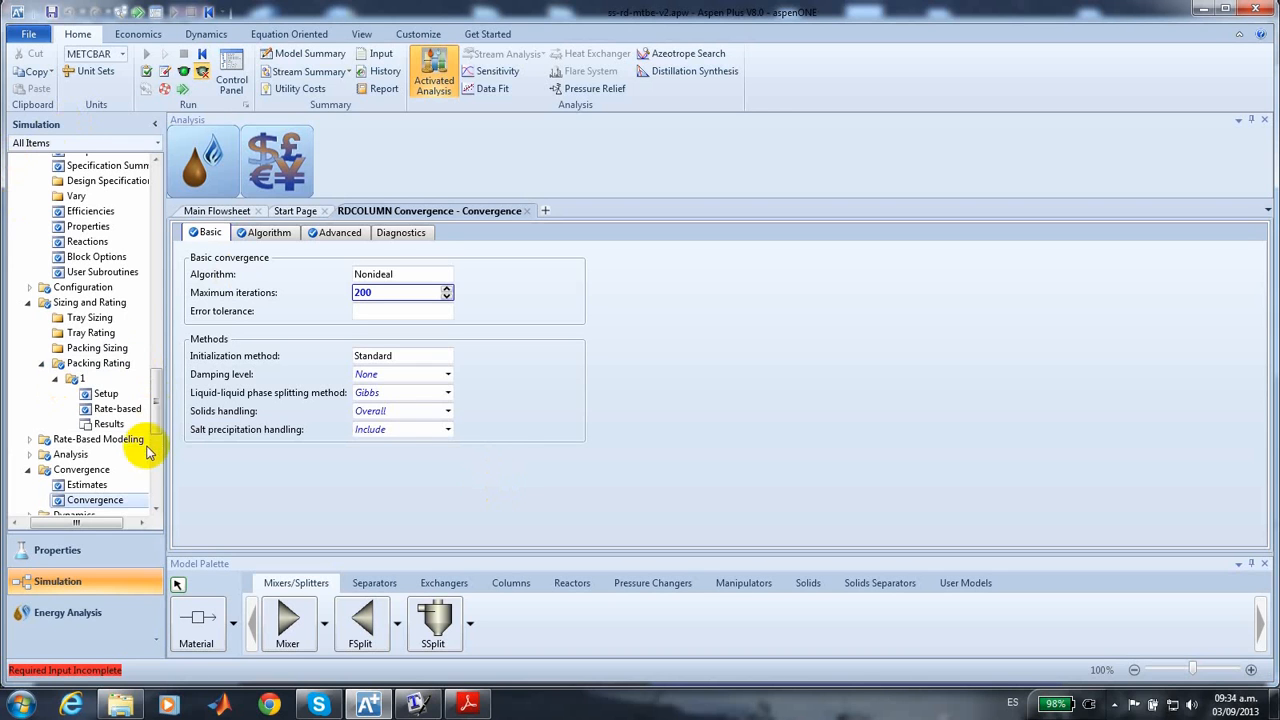
Create reaction 1 of type Kinetic/Equilibrium/Conversion in the R-1 reaction set's stoichiometry.
drag(157, 425, 149, 458)
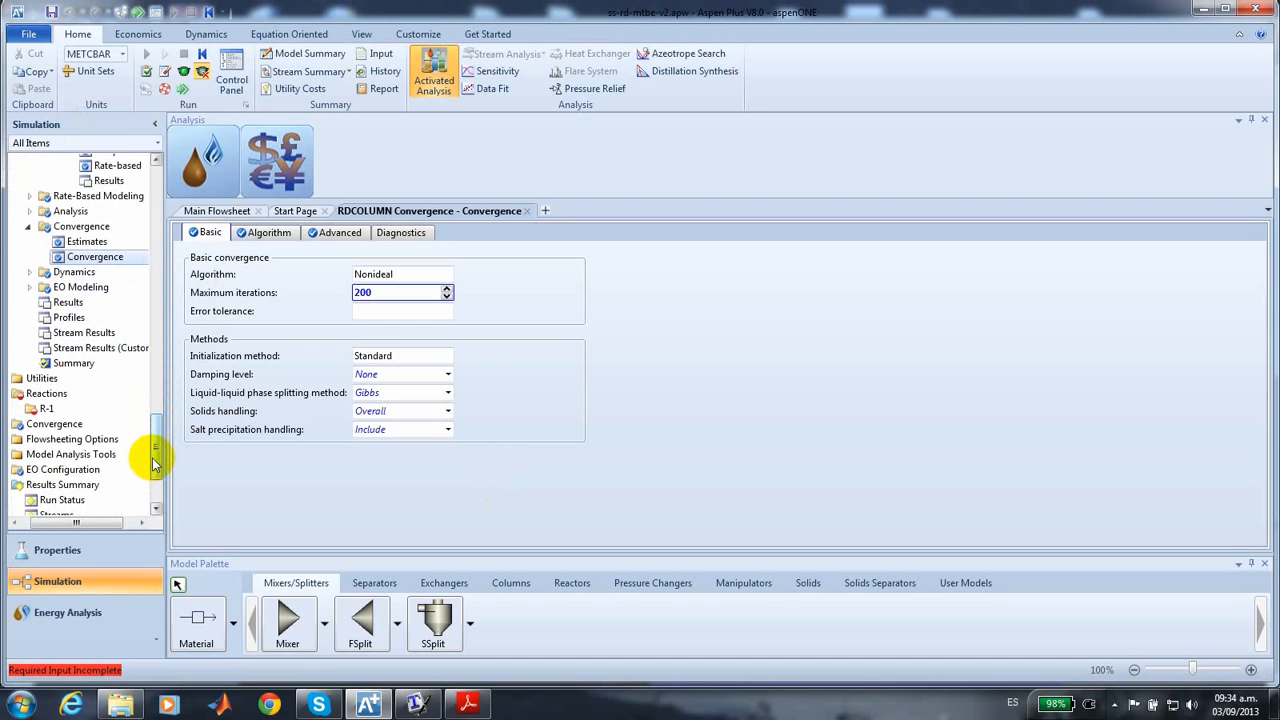
click(40, 410)
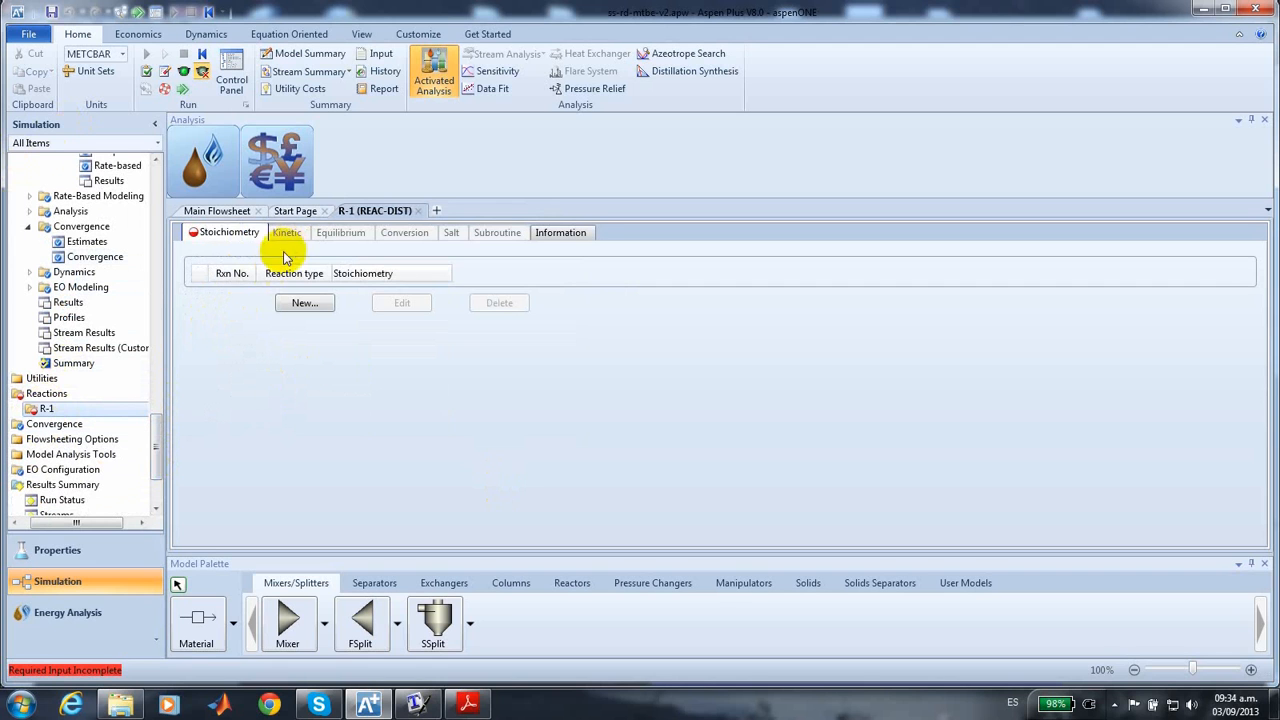
click(304, 302)
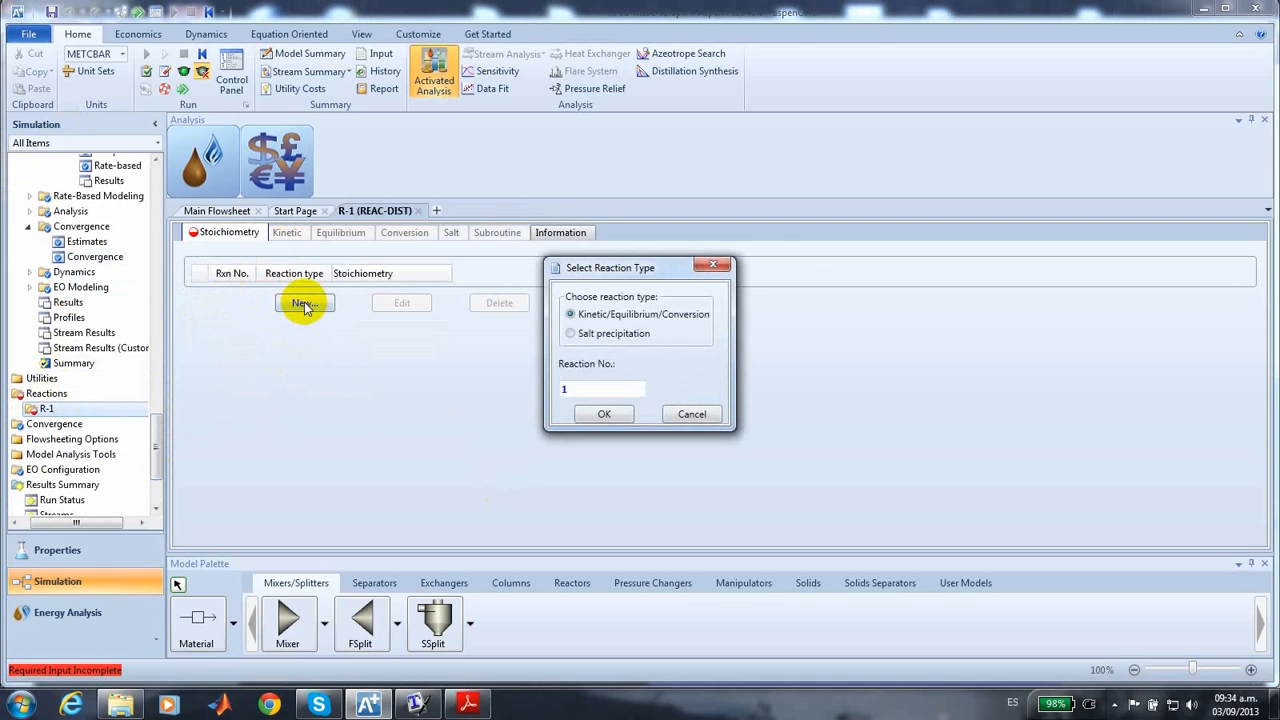
click(608, 414)
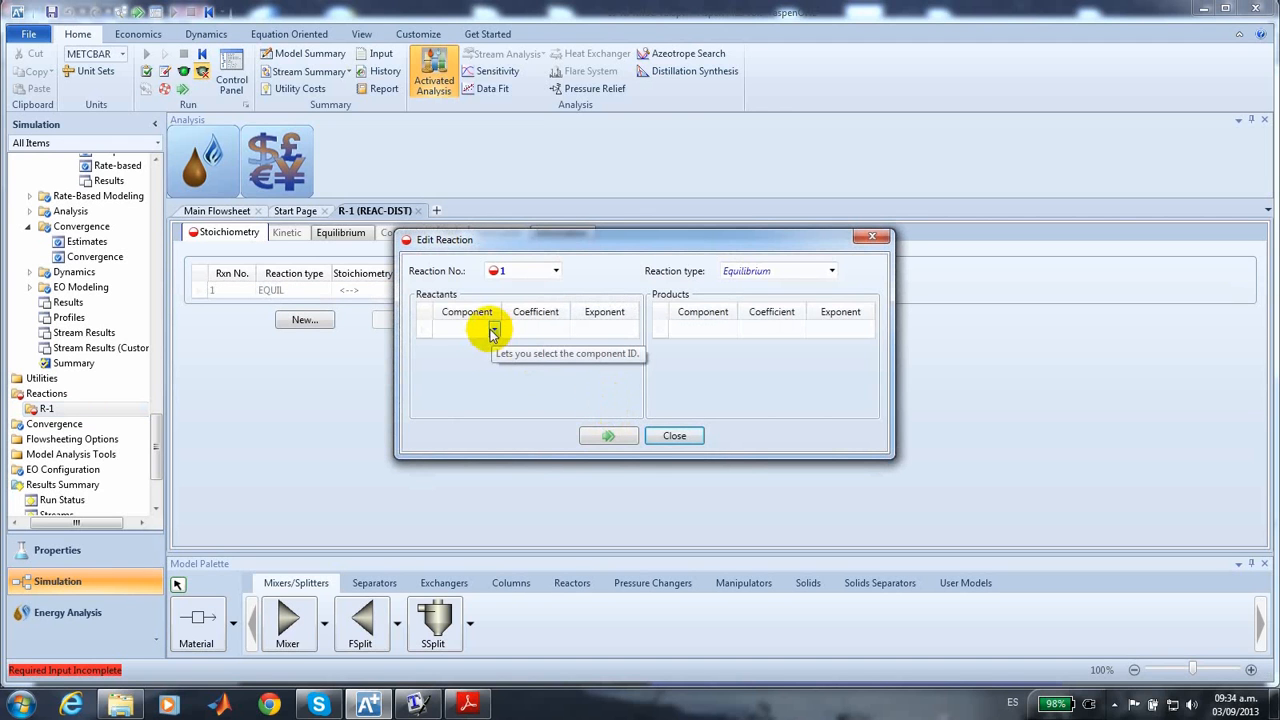
Choose MEOH and IB as the reactants of reaction 1.
click(488, 331)
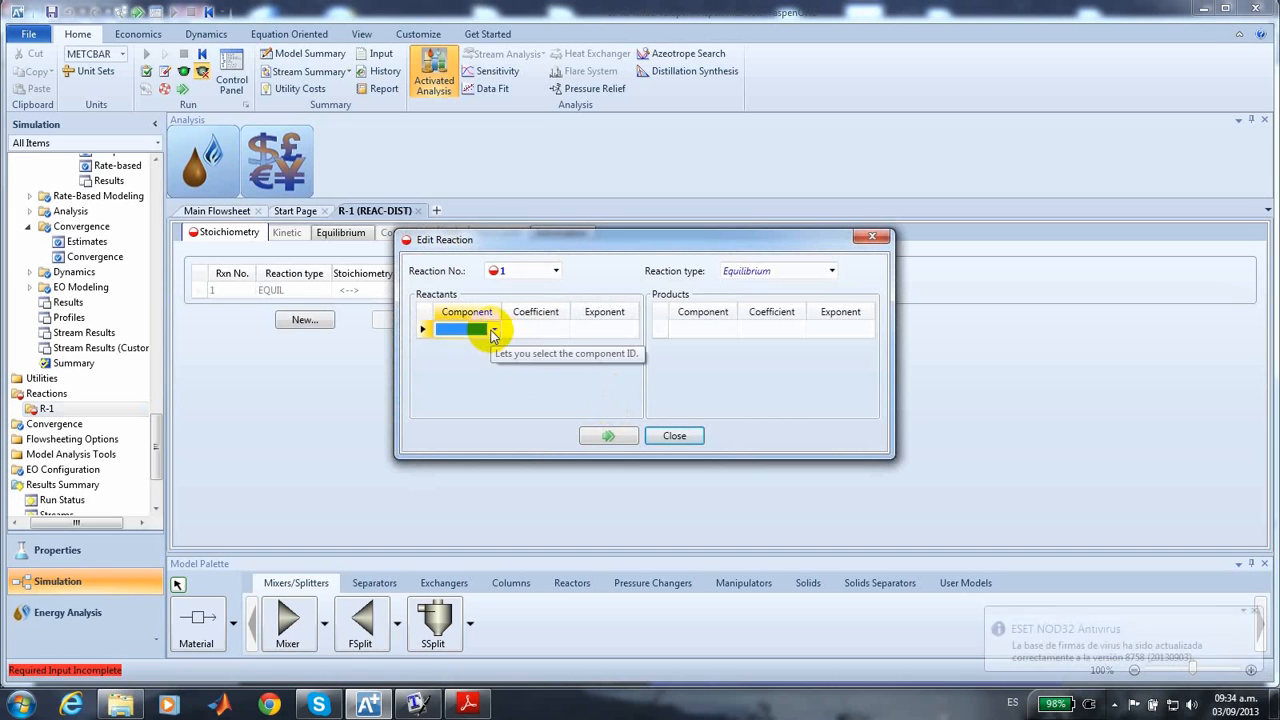
click(494, 329)
click(450, 345)
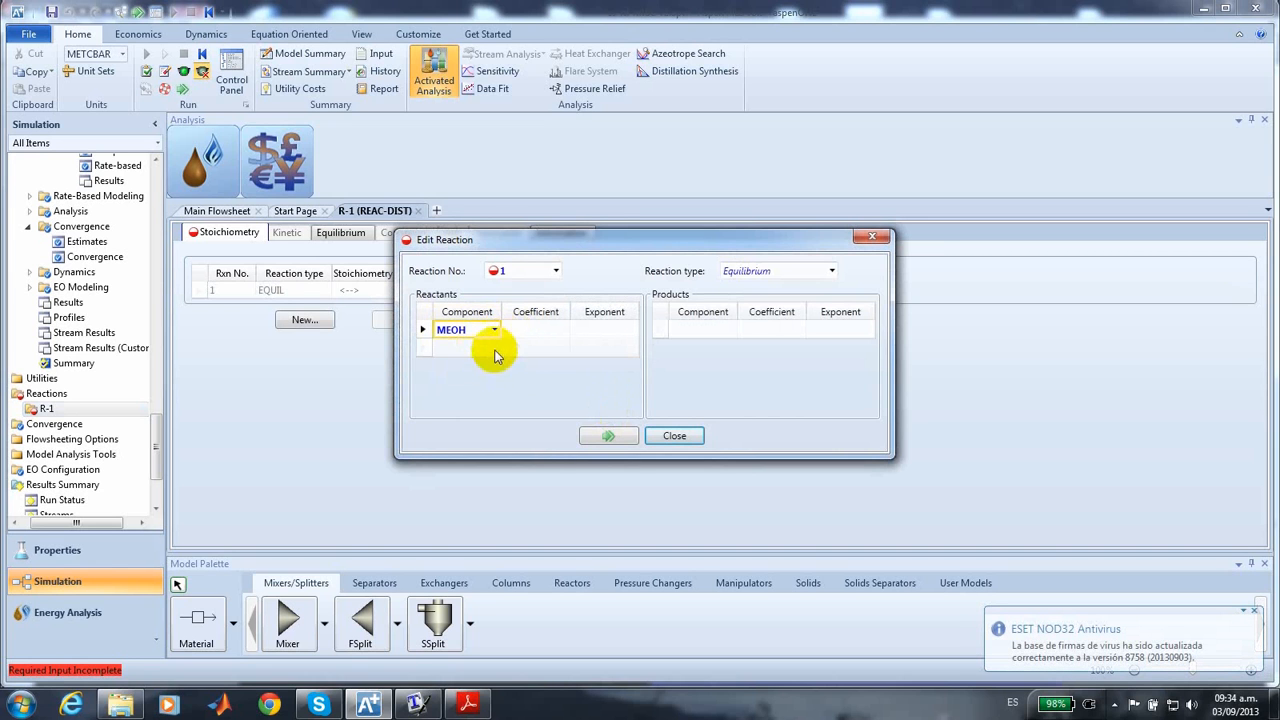
click(490, 347)
click(494, 347)
click(443, 376)
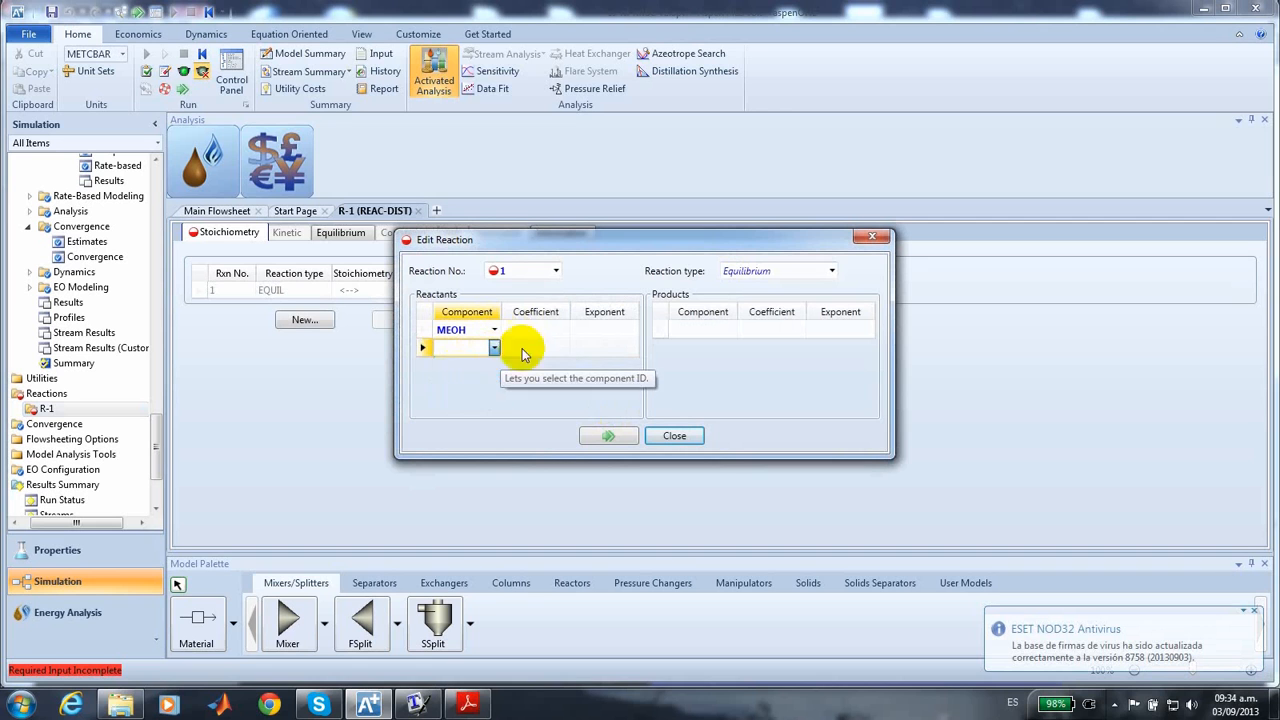
Set the stoichiometric coefficients of reactants MEOH and IB to -1 each.
click(531, 331)
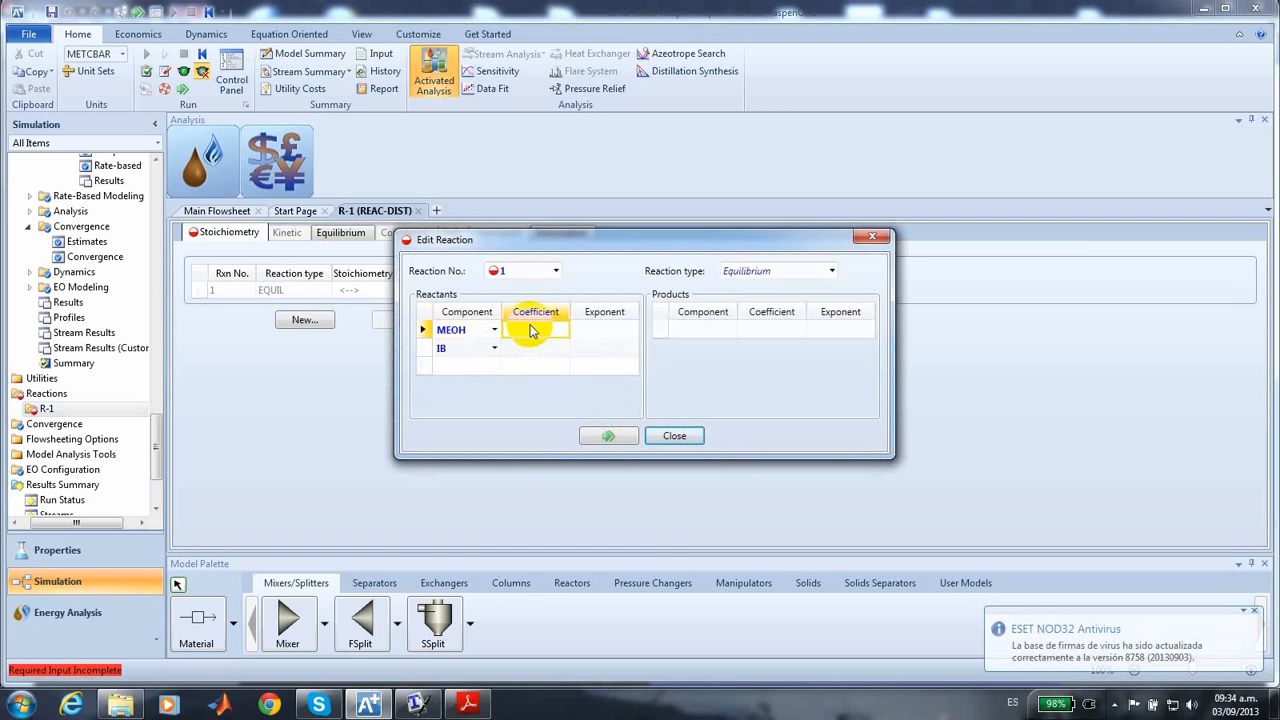
text(-1)
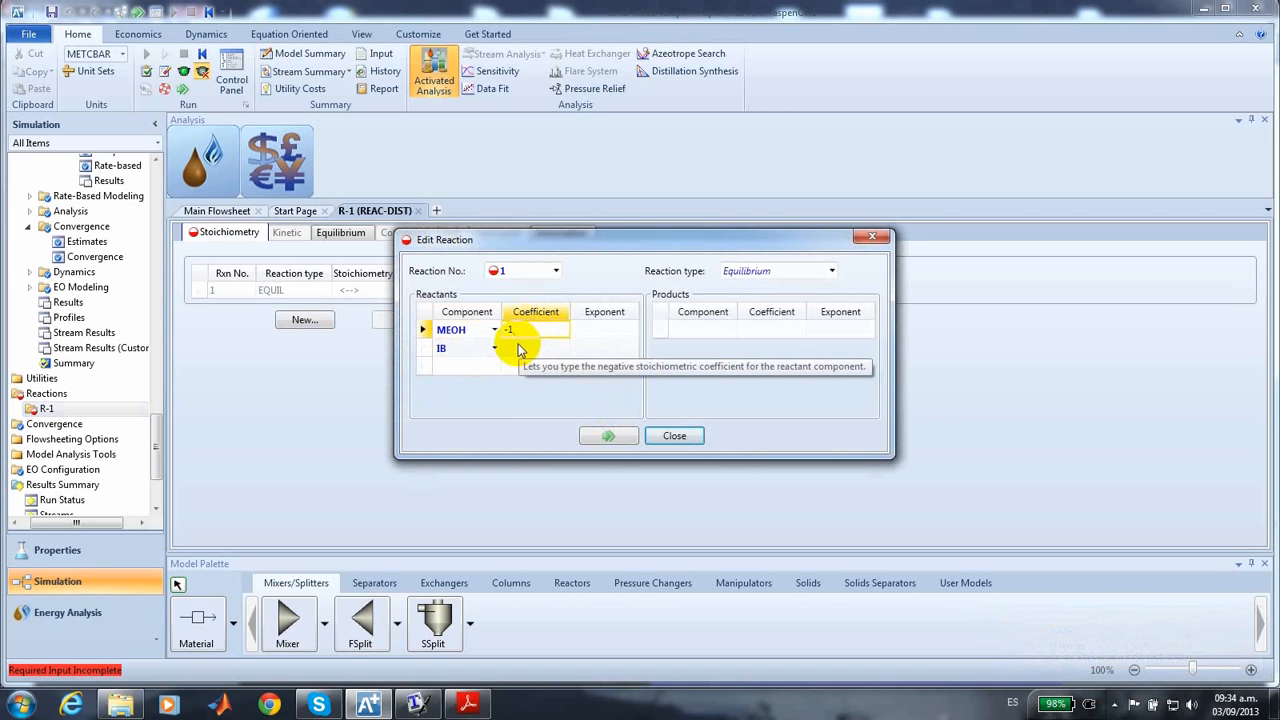
click(519, 348)
text(-)
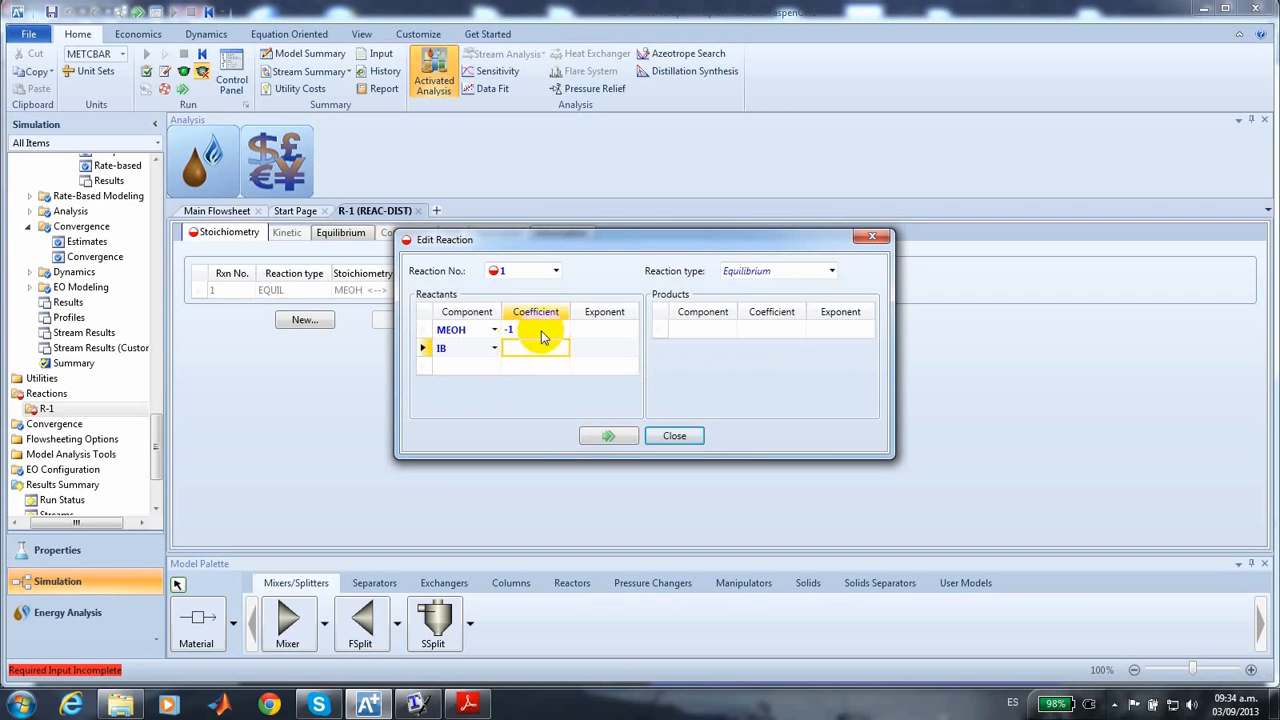
text(1)
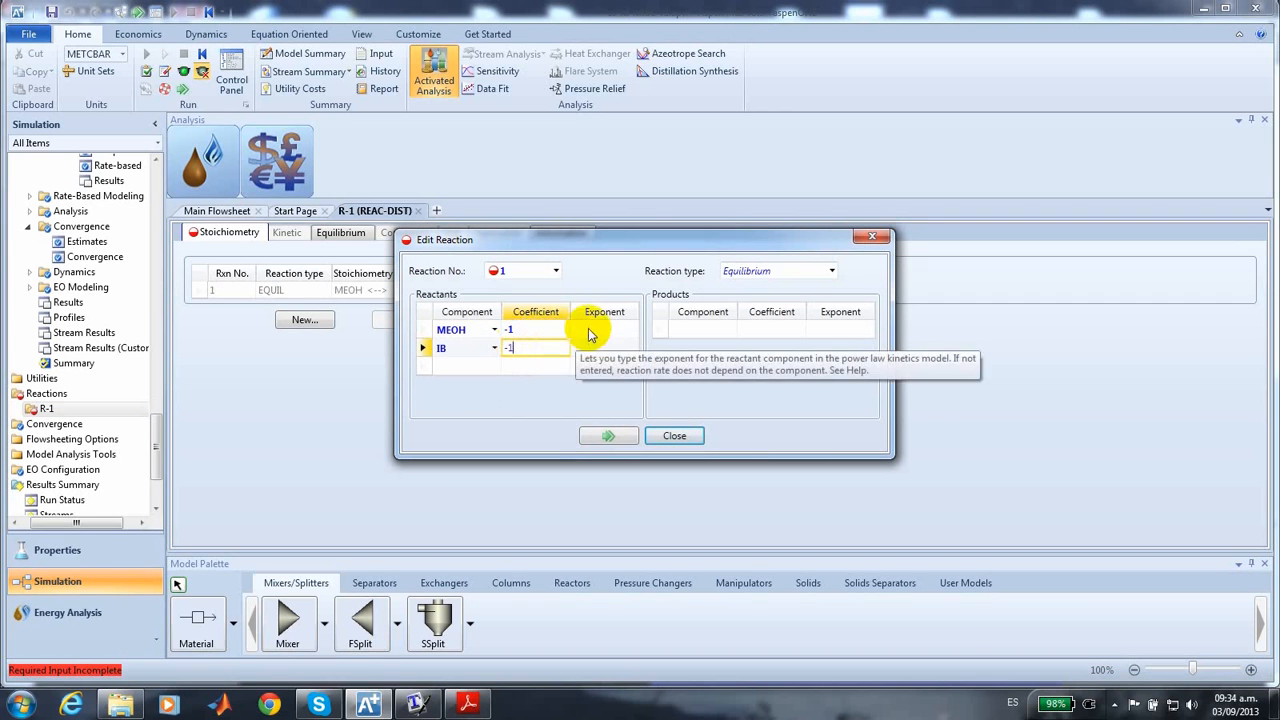
click(590, 333)
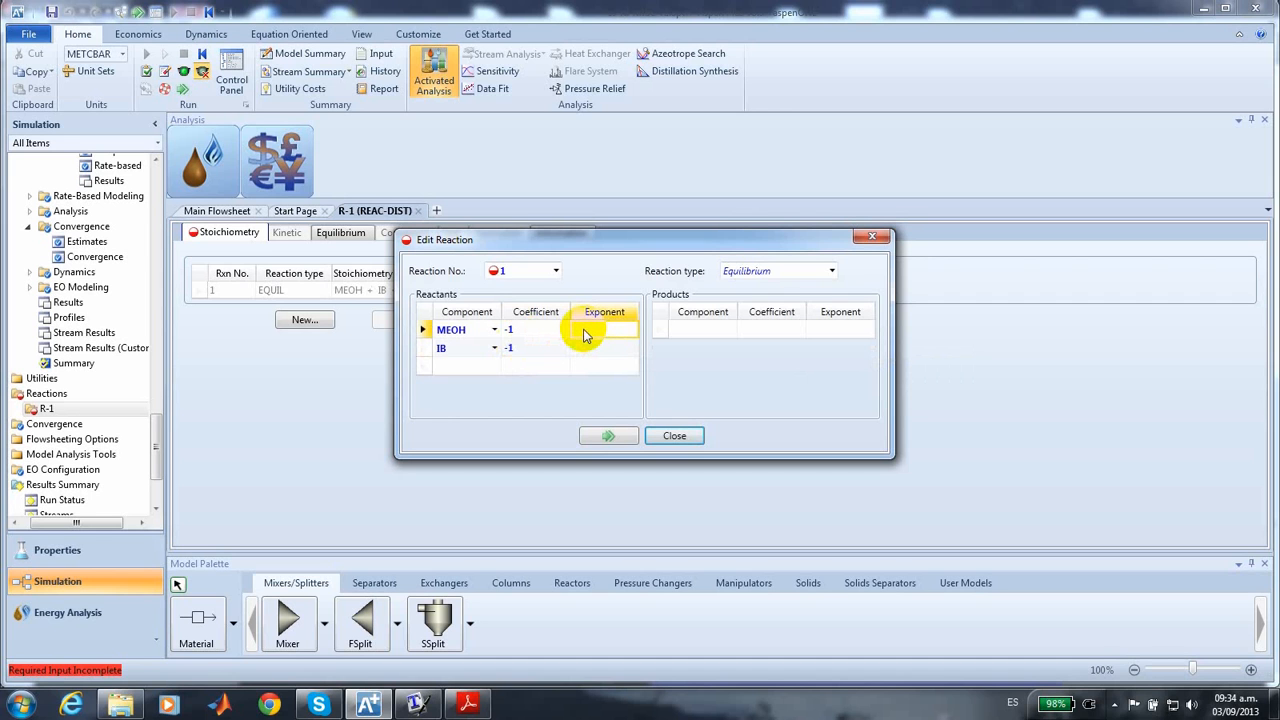
text(-1)
click(585, 352)
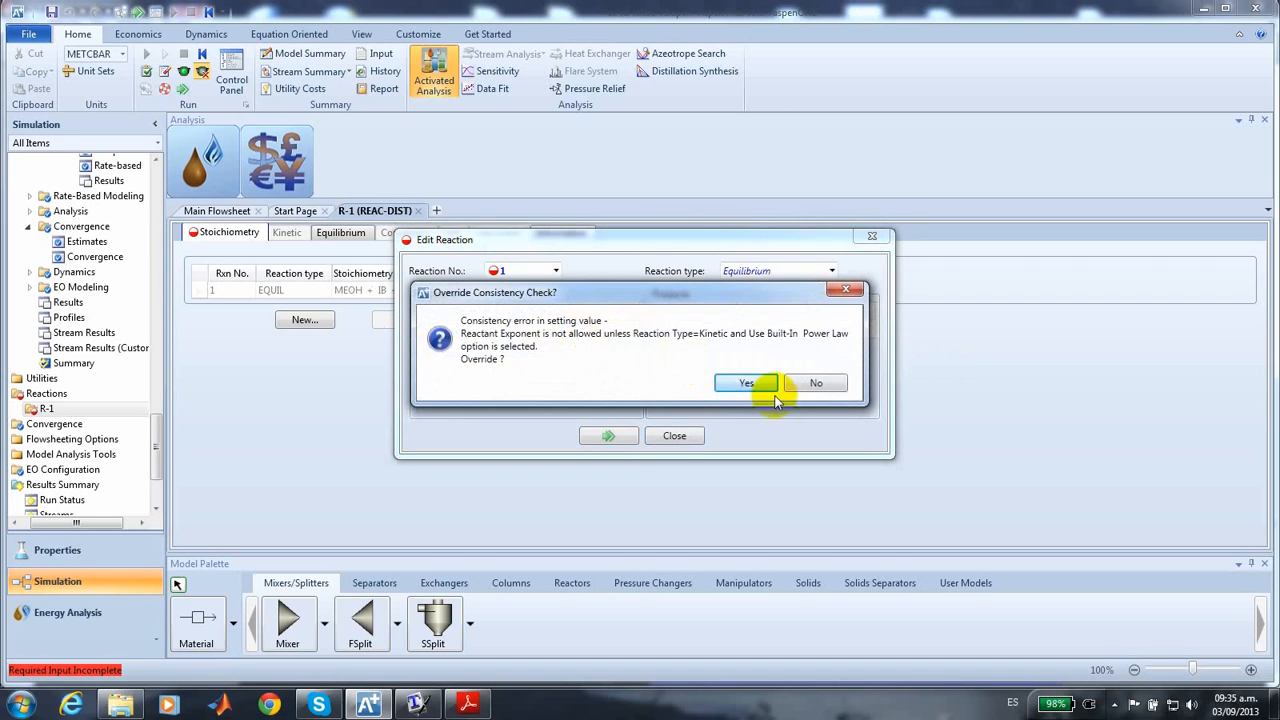
click(815, 385)
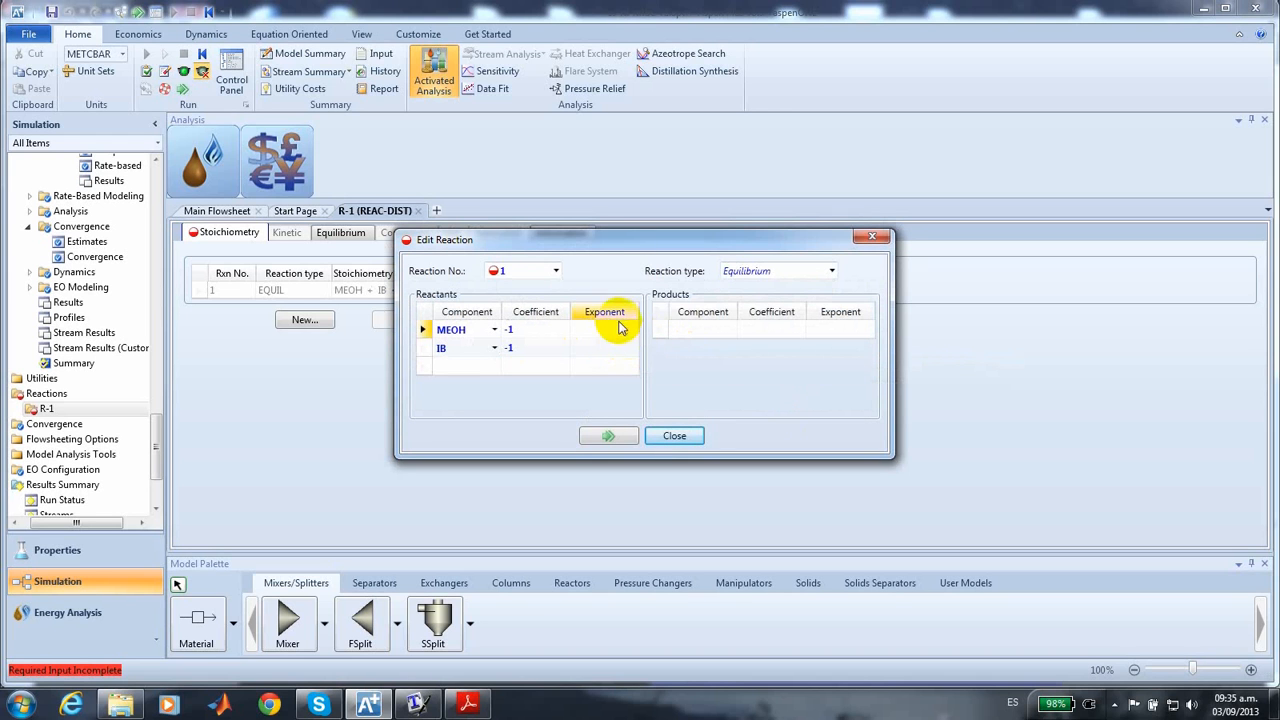
Set the exponent of reactant MEOH to -1, overriding the consistency check.
click(603, 333)
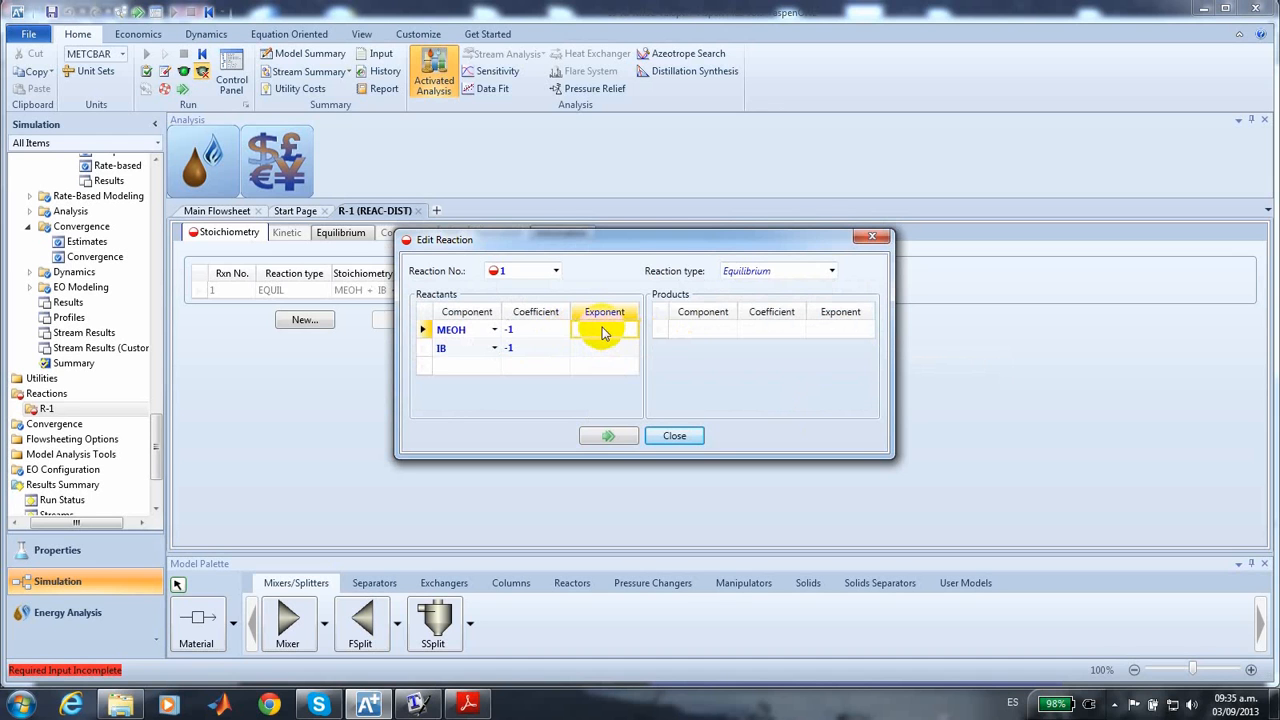
text(-1)
click(590, 355)
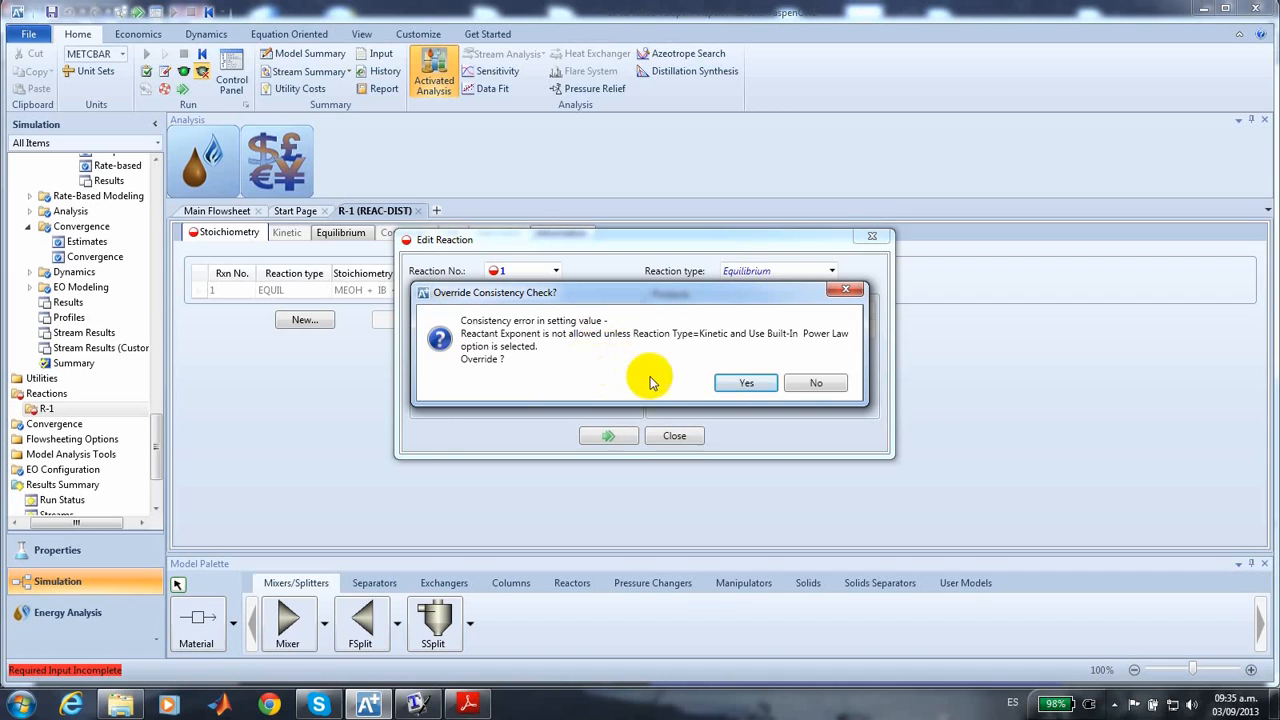
click(745, 384)
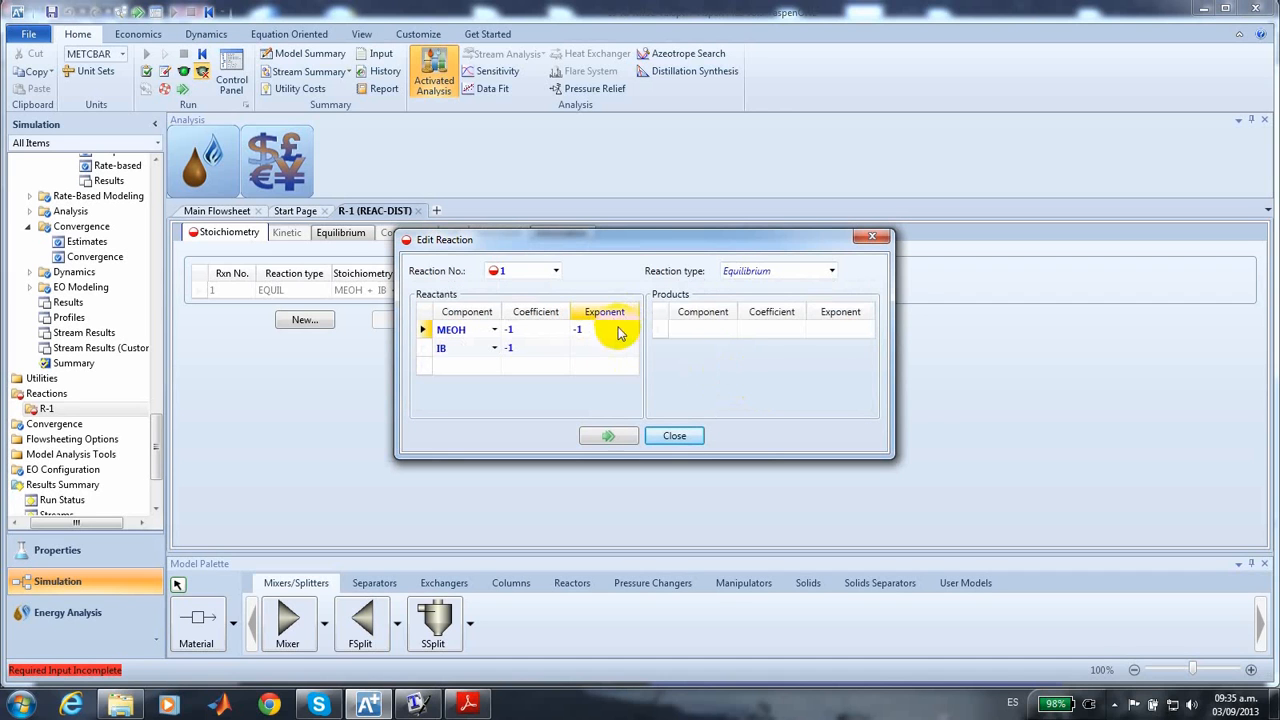
Change the reaction type of reaction 1 to Kinetic.
click(832, 276)
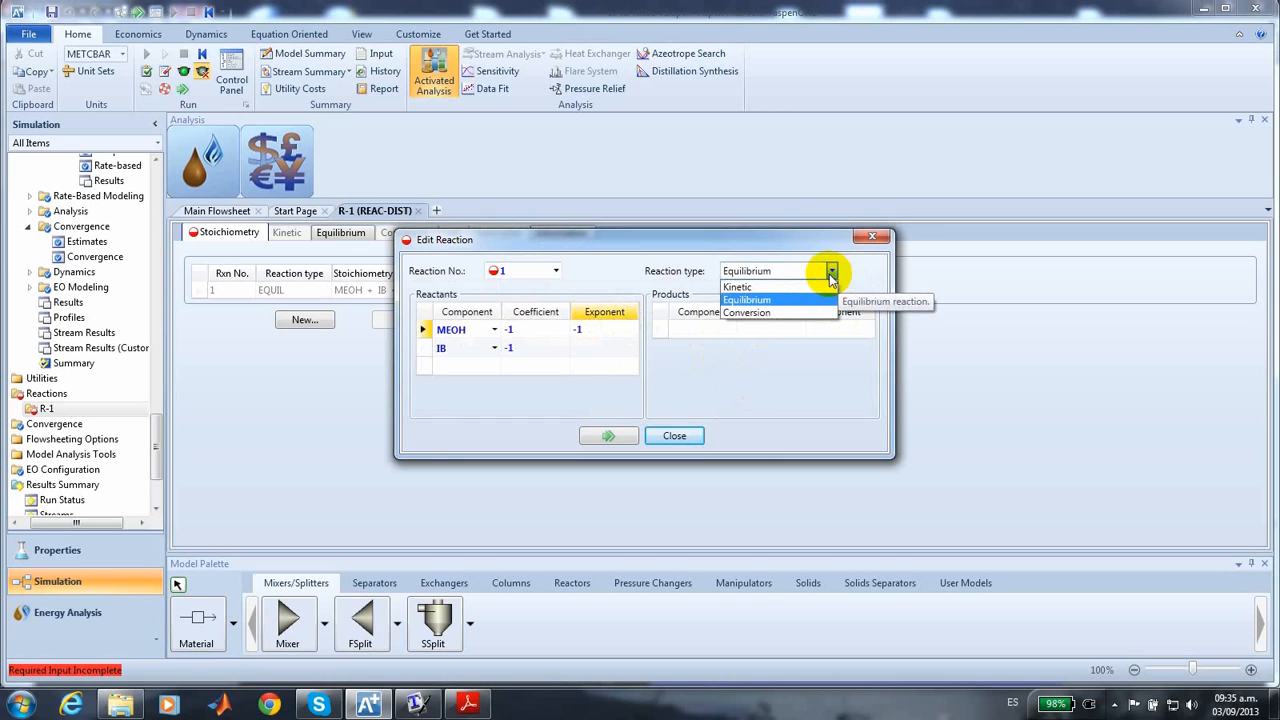
click(826, 287)
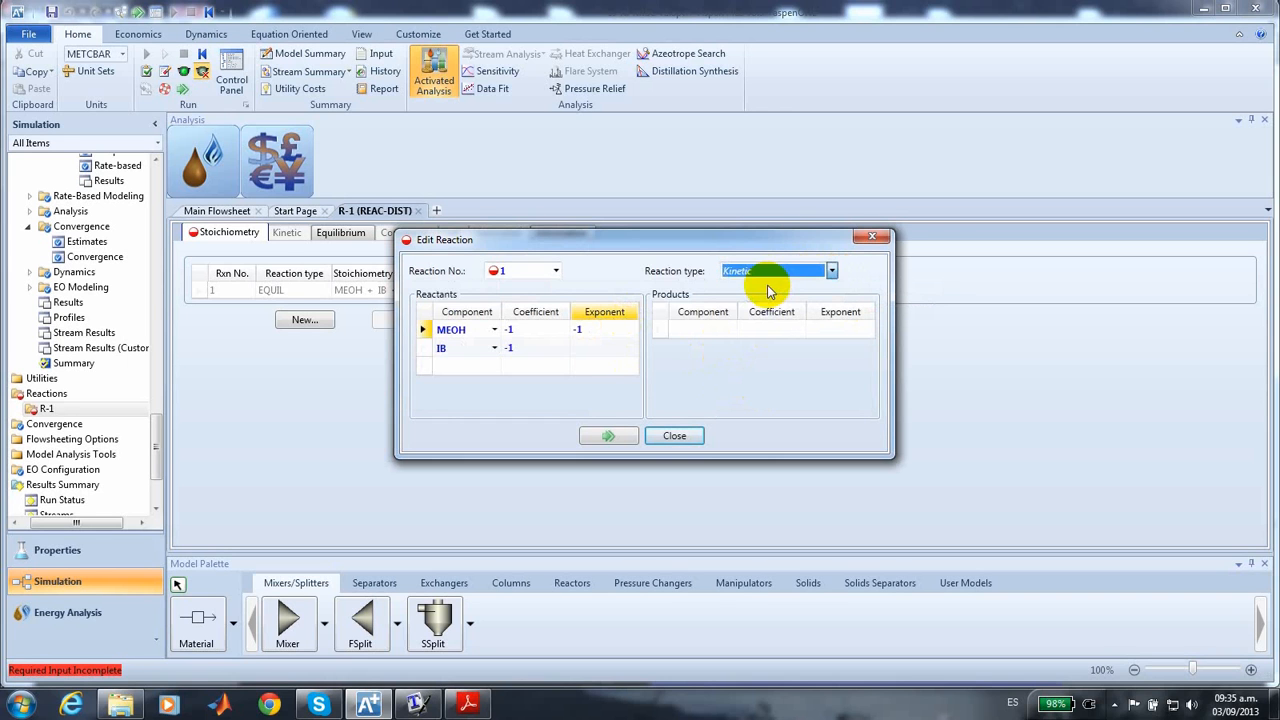
click(597, 333)
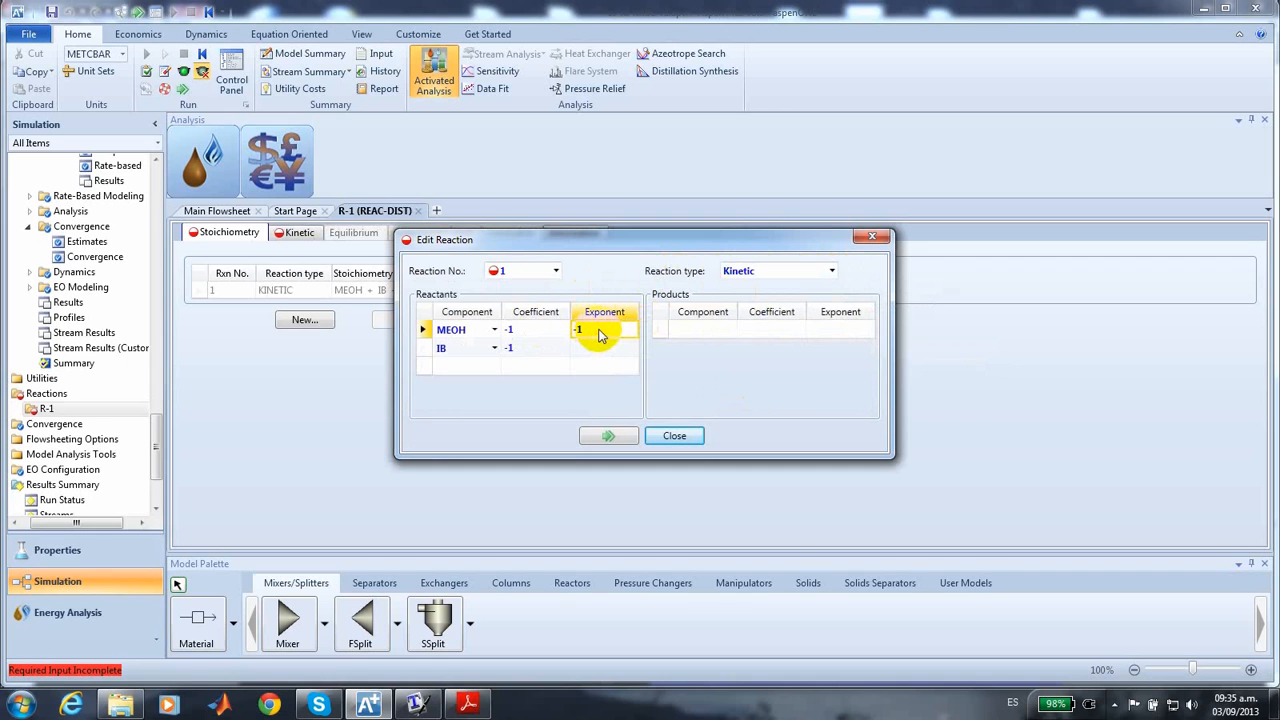
click(831, 274)
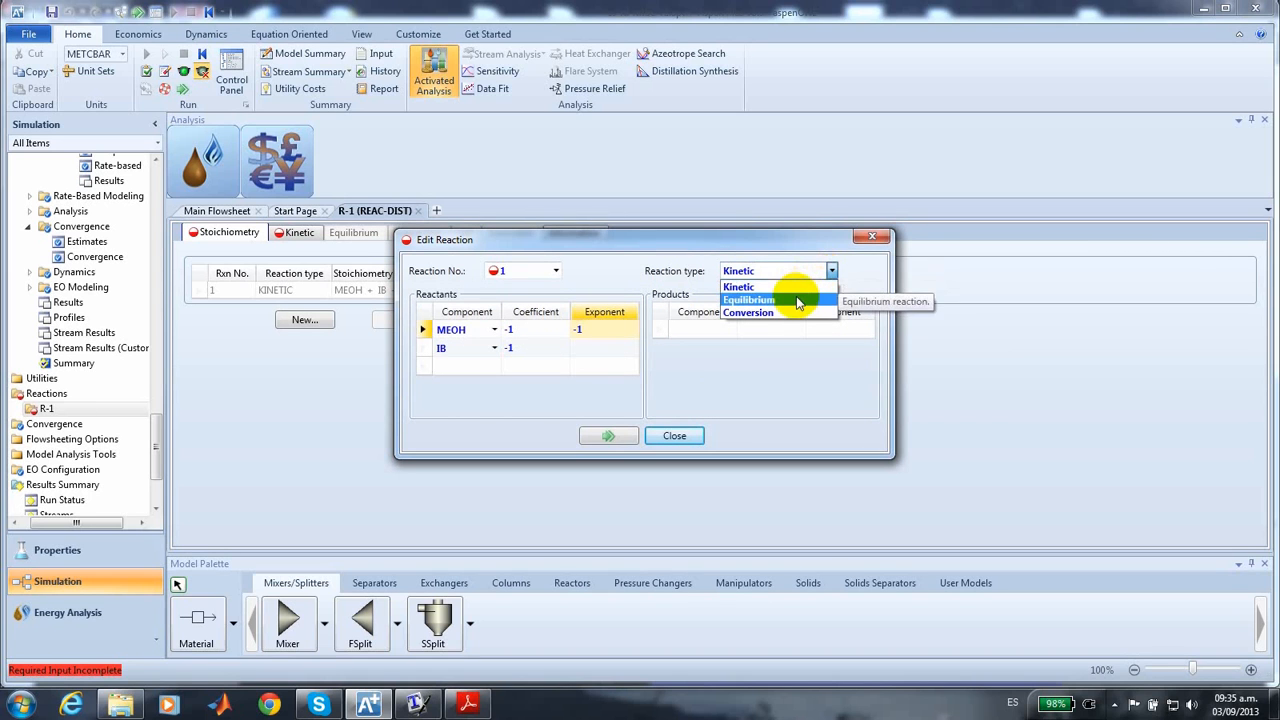
click(797, 288)
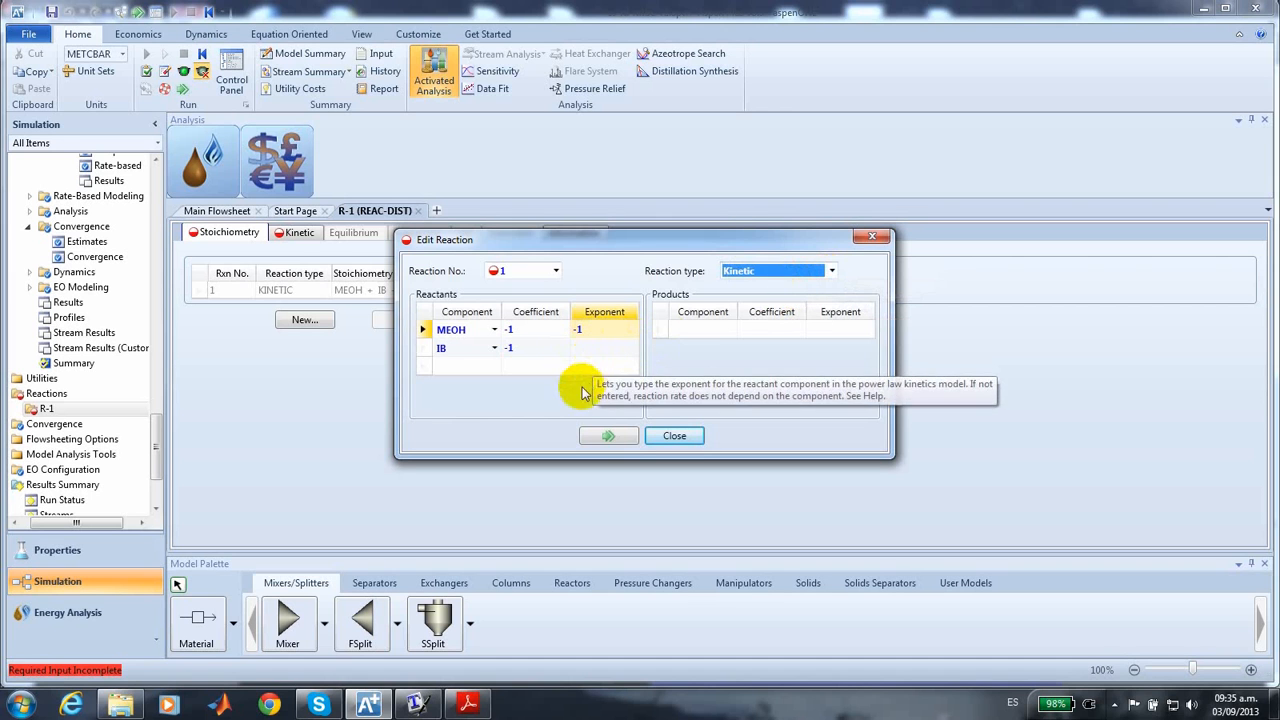
Set the exponent of reactant IB to 1 in reaction 1.
click(588, 350)
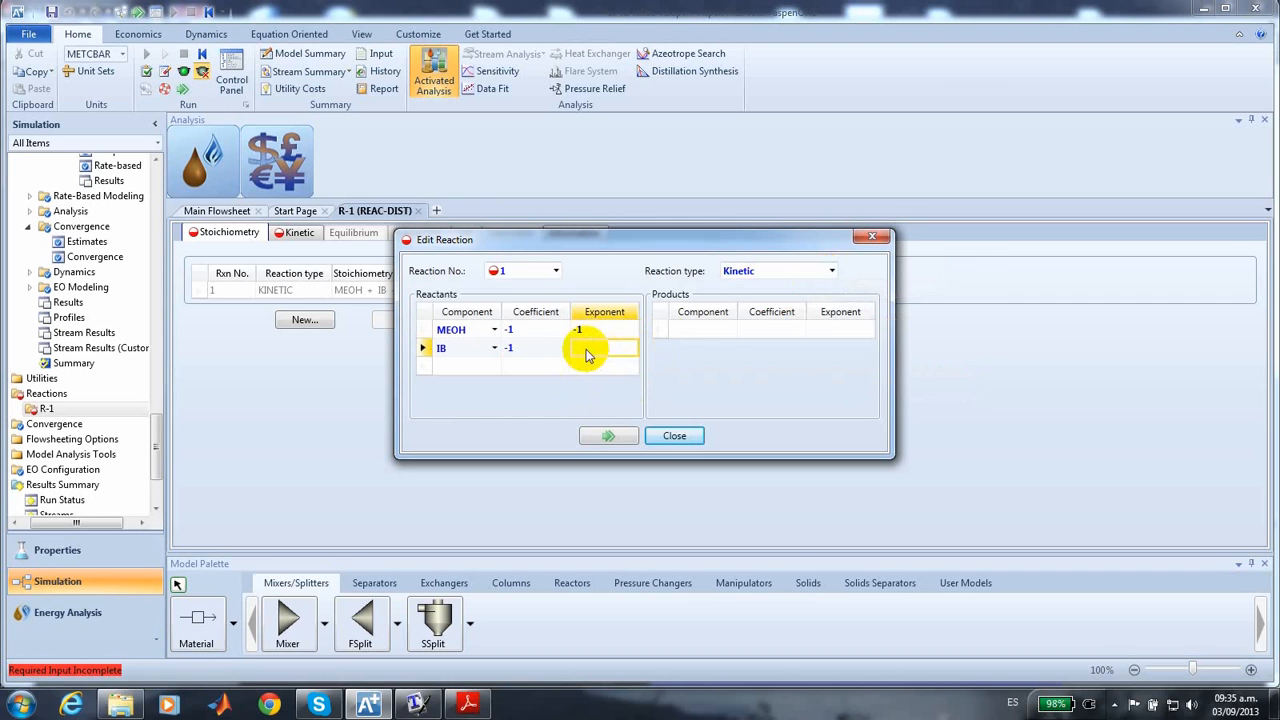
text(1)
key(Return)
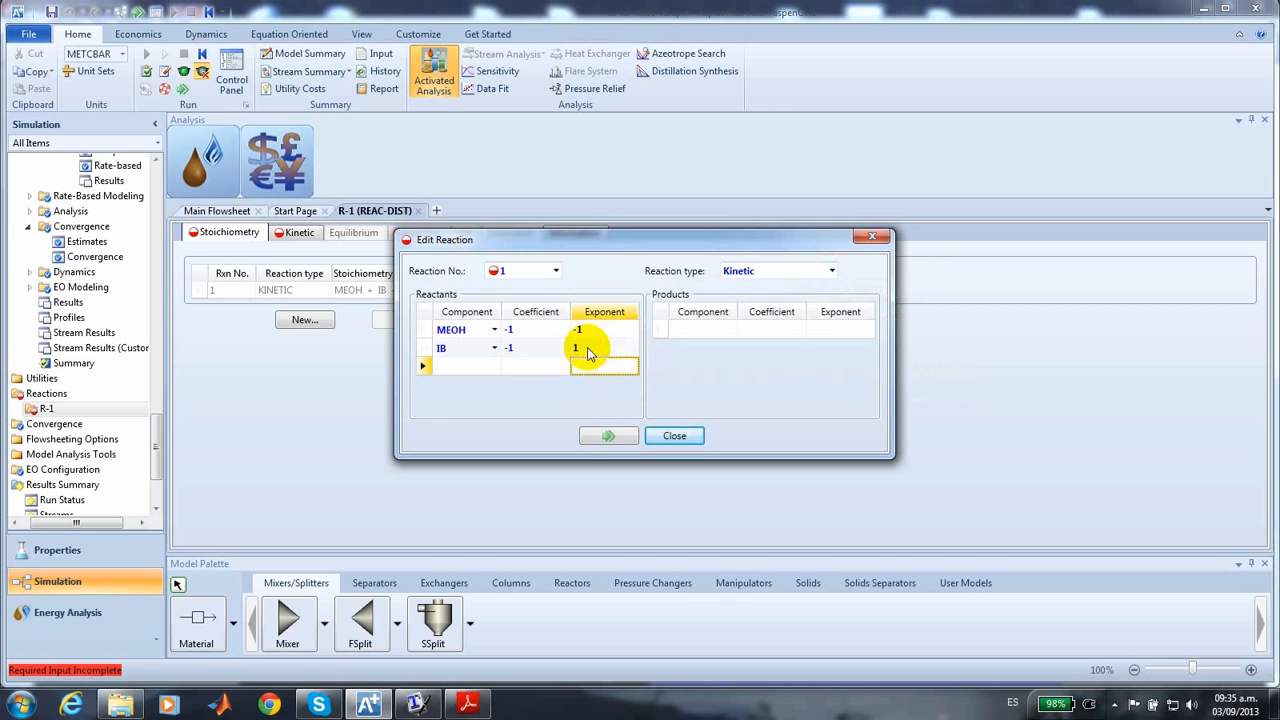
Add MTBE as the product of reaction 1 with a stoichiometric coefficient of 1.
click(731, 331)
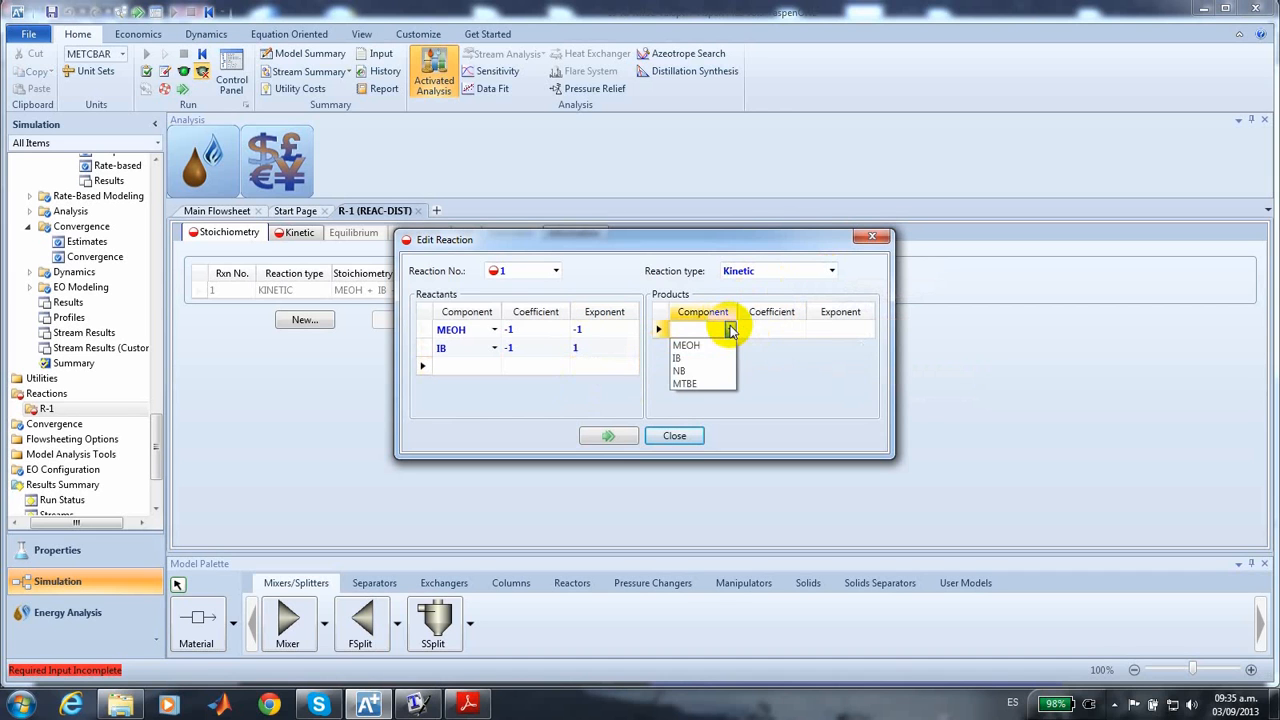
click(686, 383)
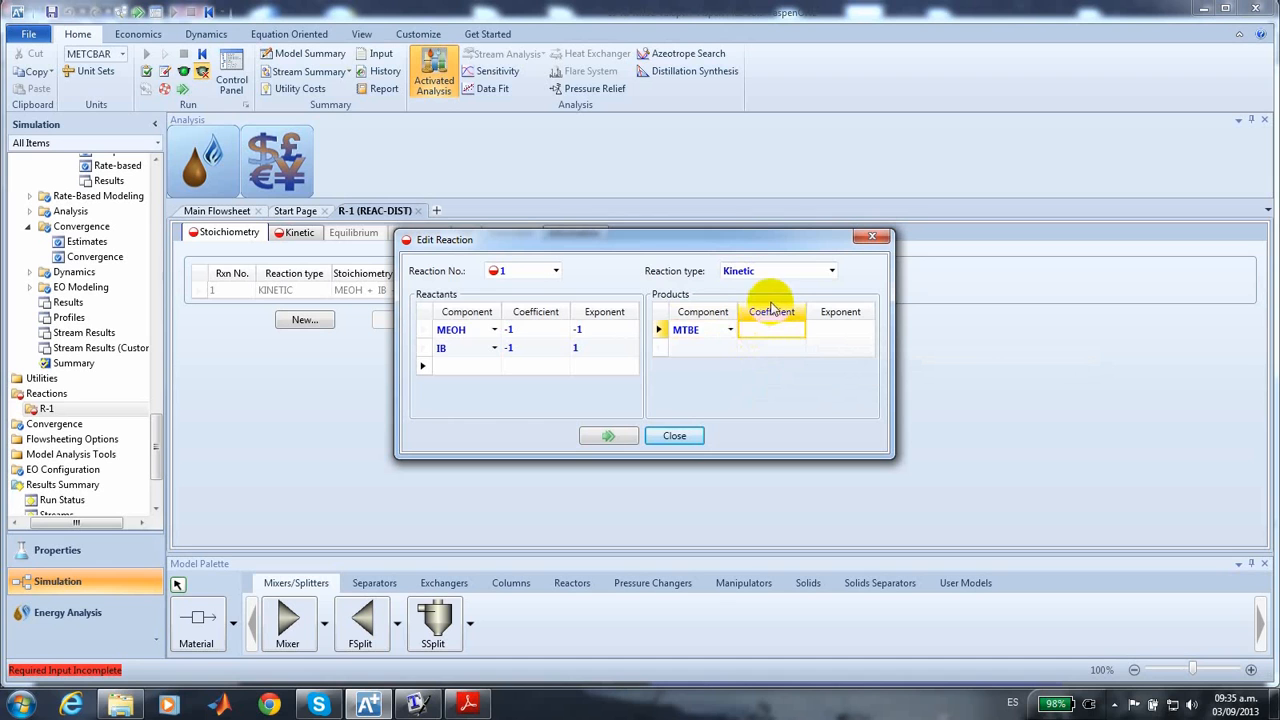
text(1)
key(Return)
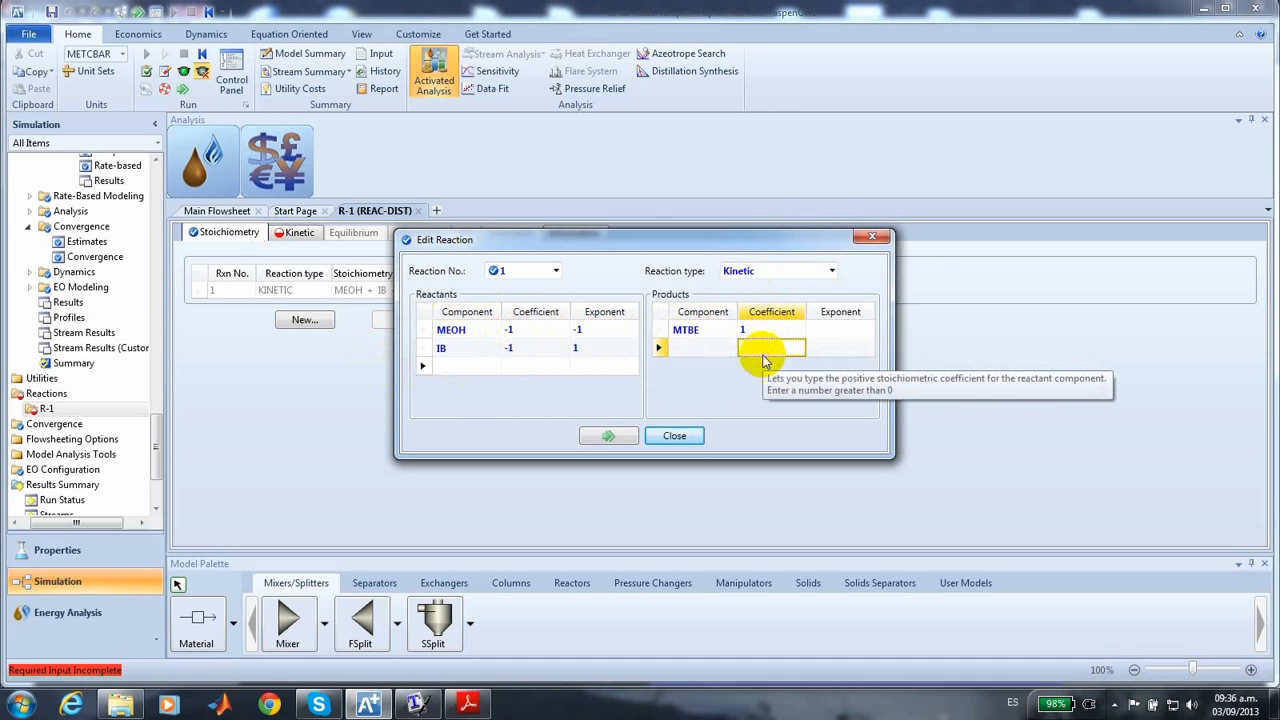
Create reaction 2 in the R-1 set and set its reaction type to Kinetic.
click(557, 270)
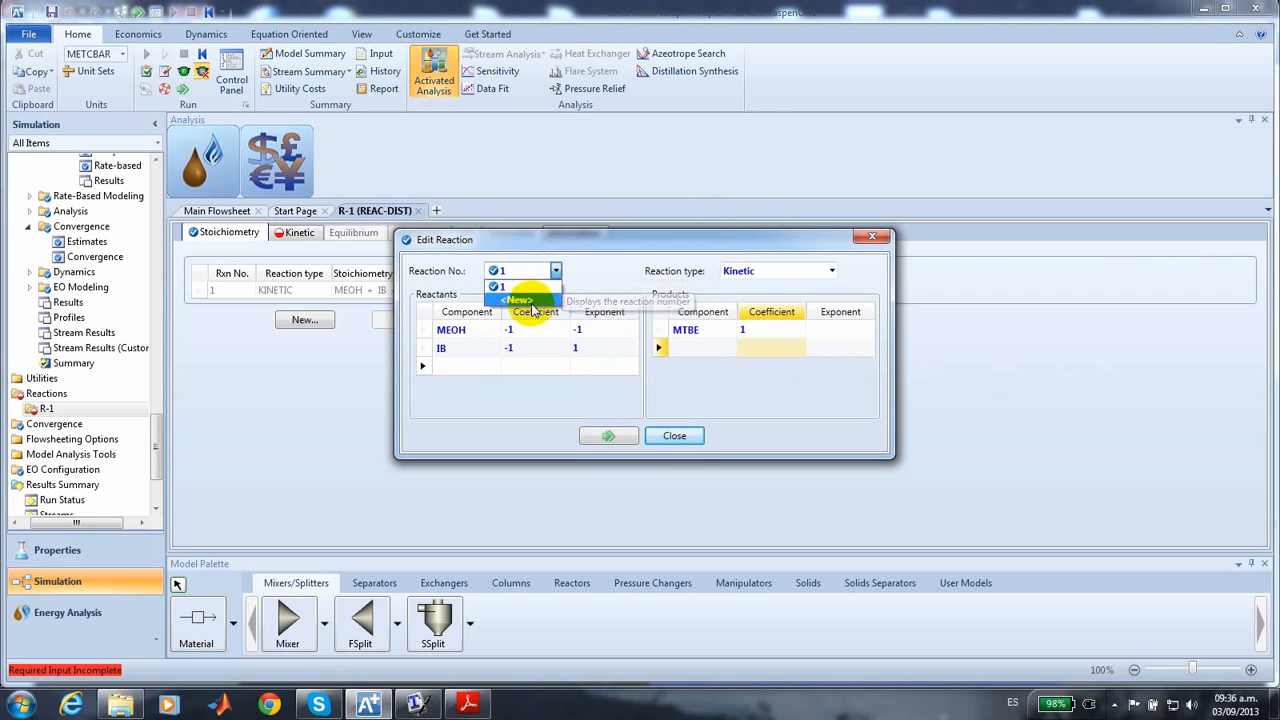
click(528, 298)
click(604, 375)
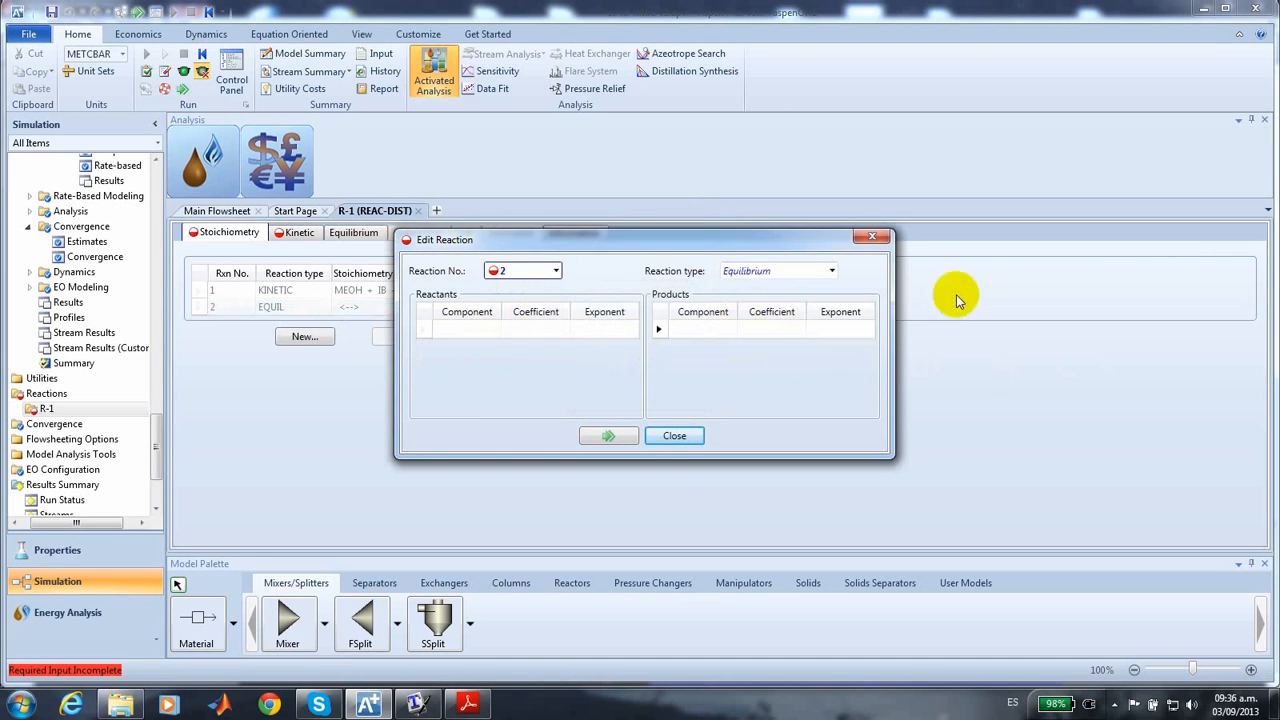
click(830, 274)
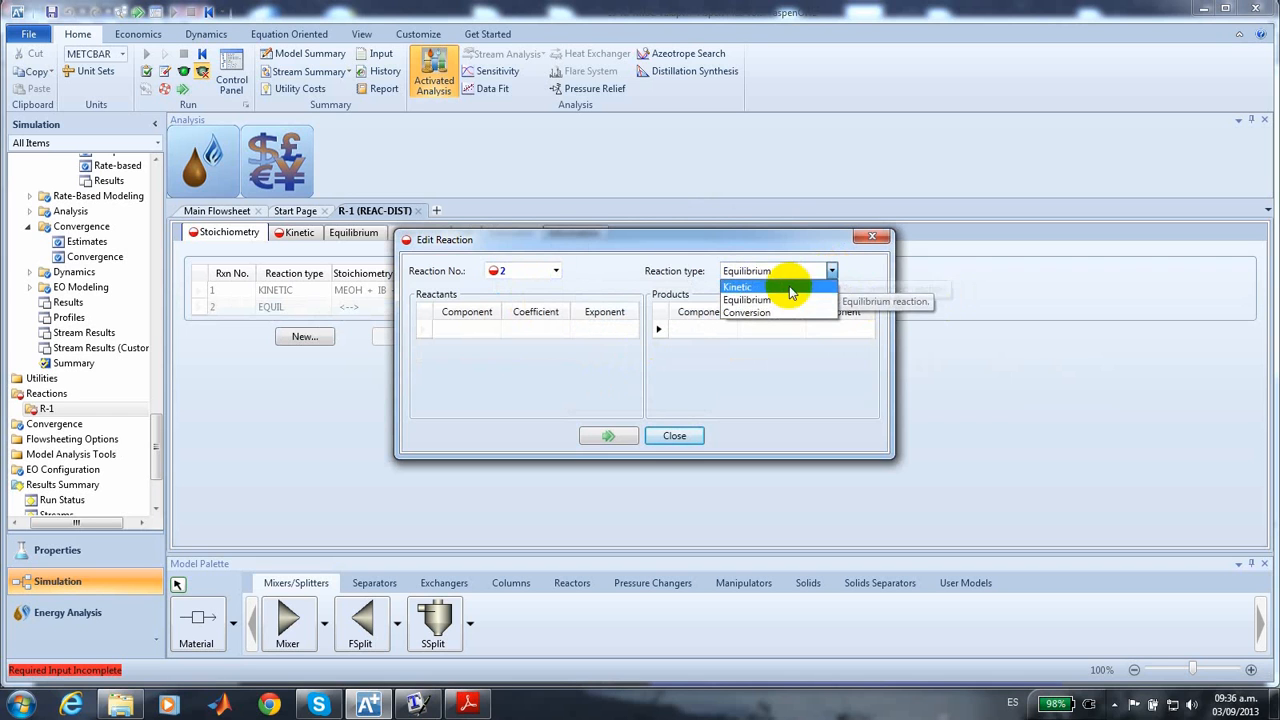
click(785, 287)
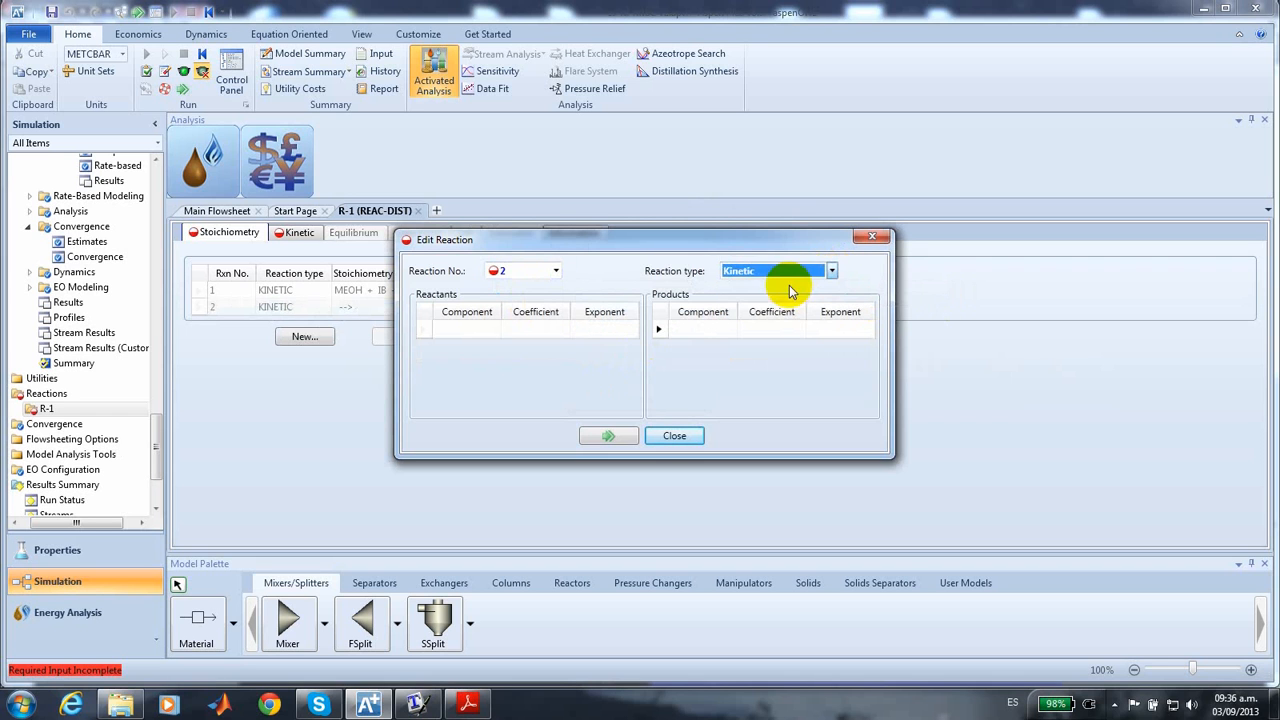
Add MTBE as the reactant of reaction 2 with a coefficient of -1 and an exponent of 1.
click(466, 332)
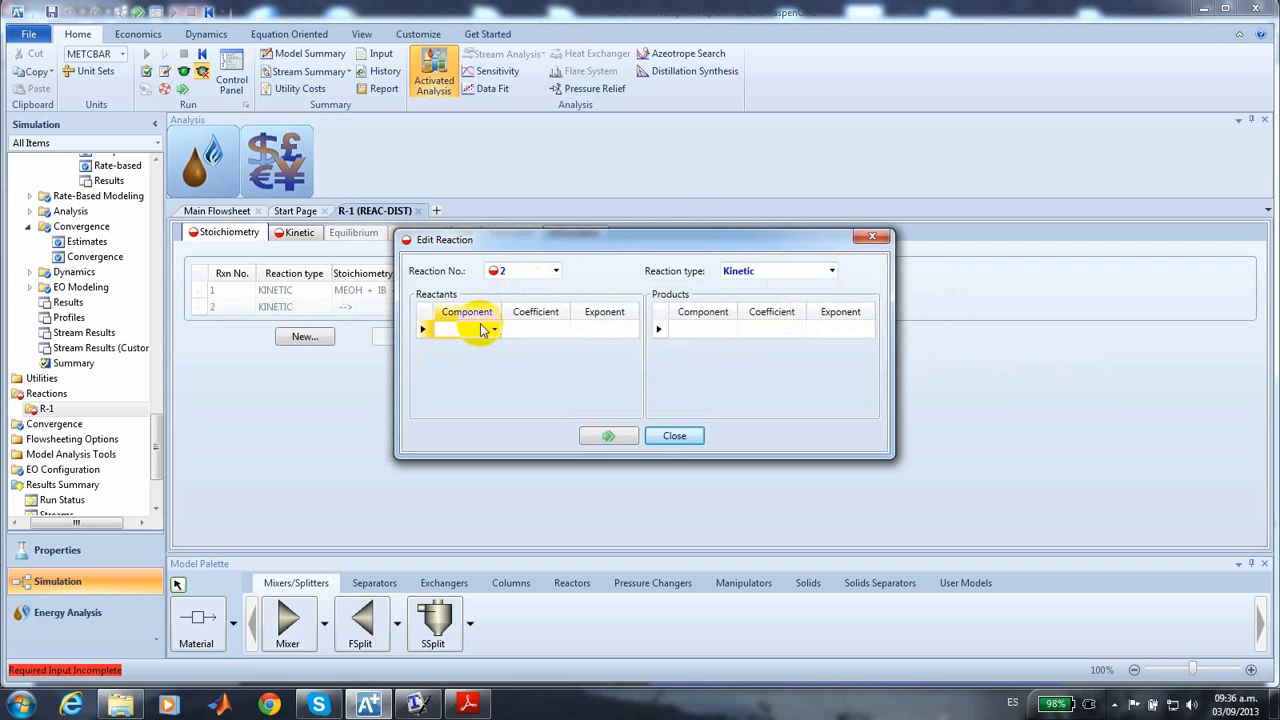
click(494, 330)
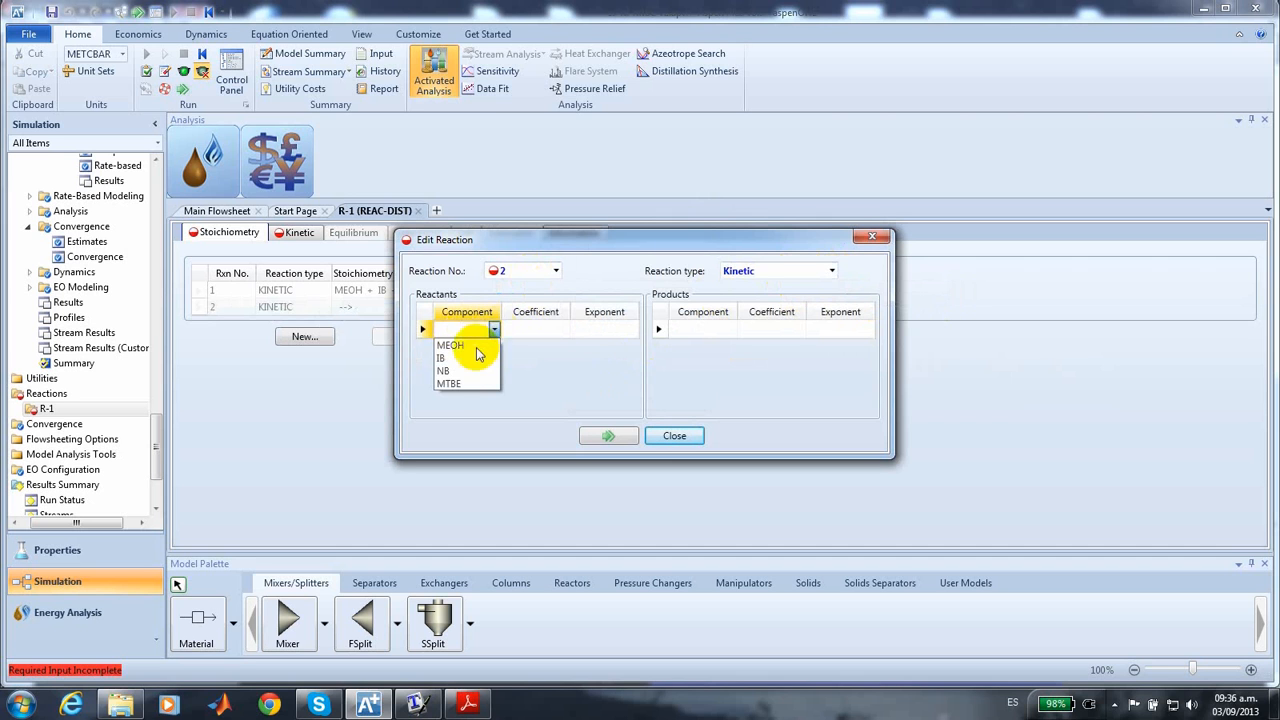
click(452, 383)
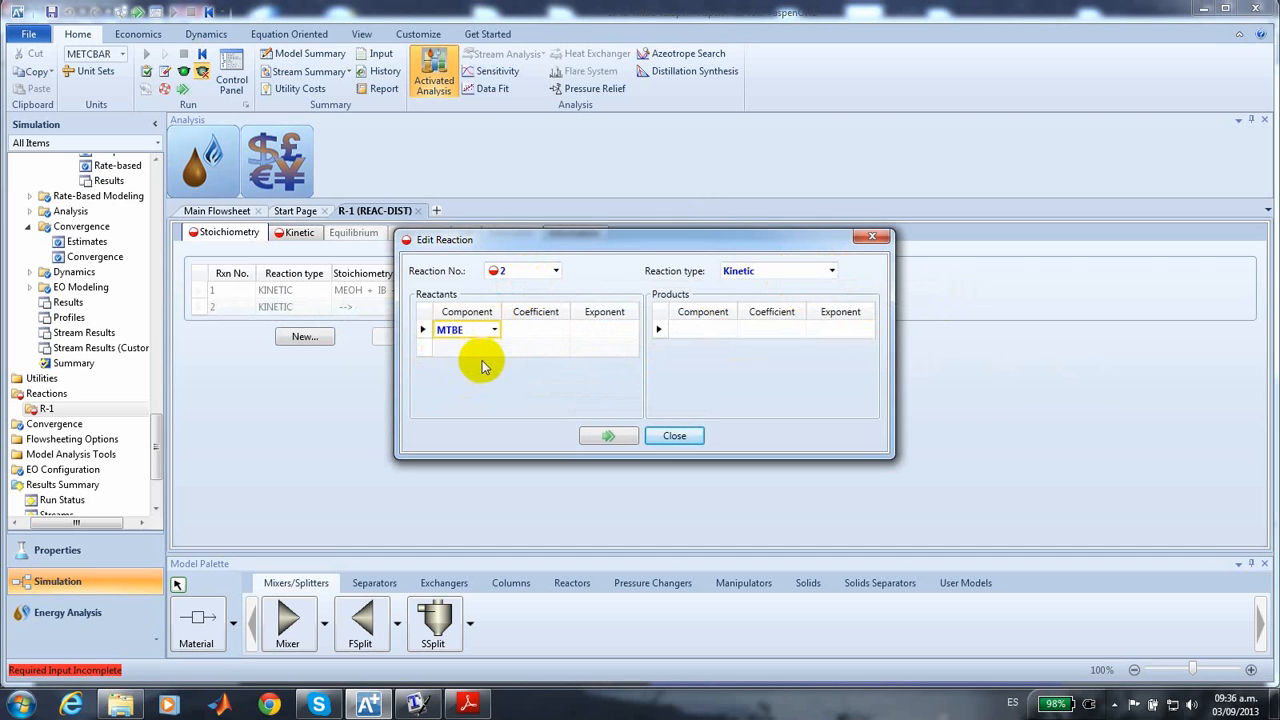
click(520, 334)
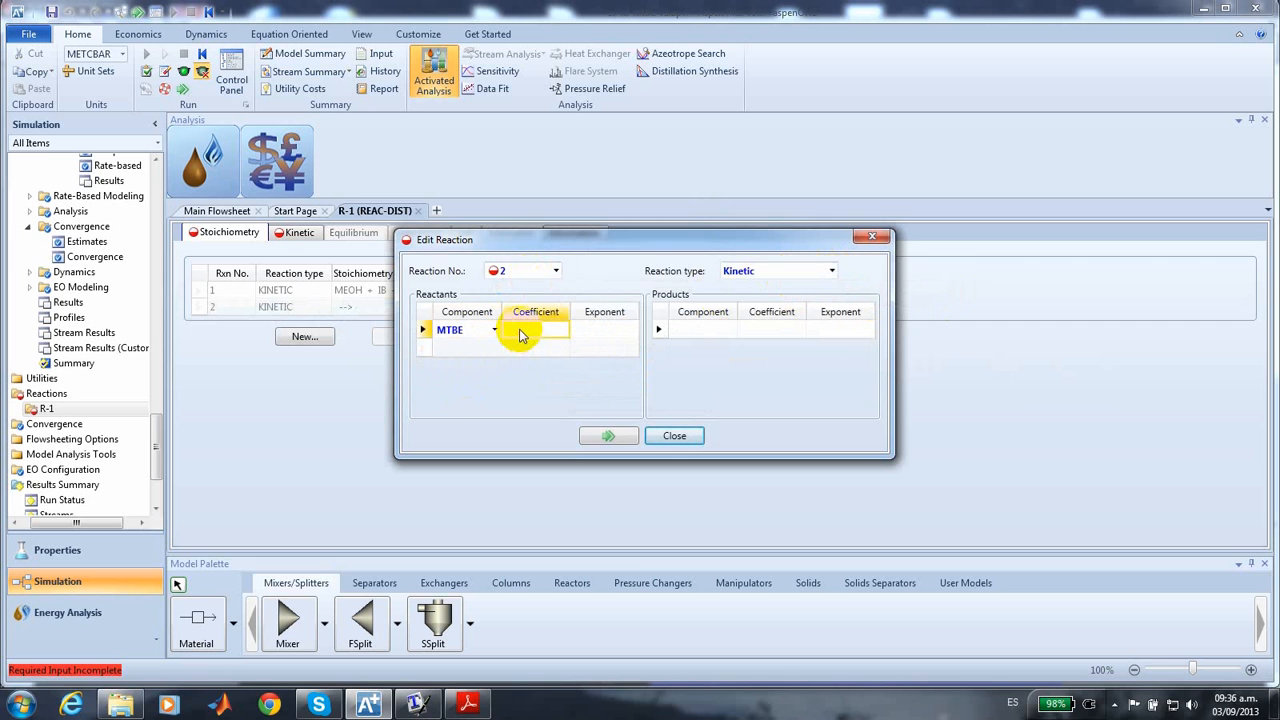
text(-1)
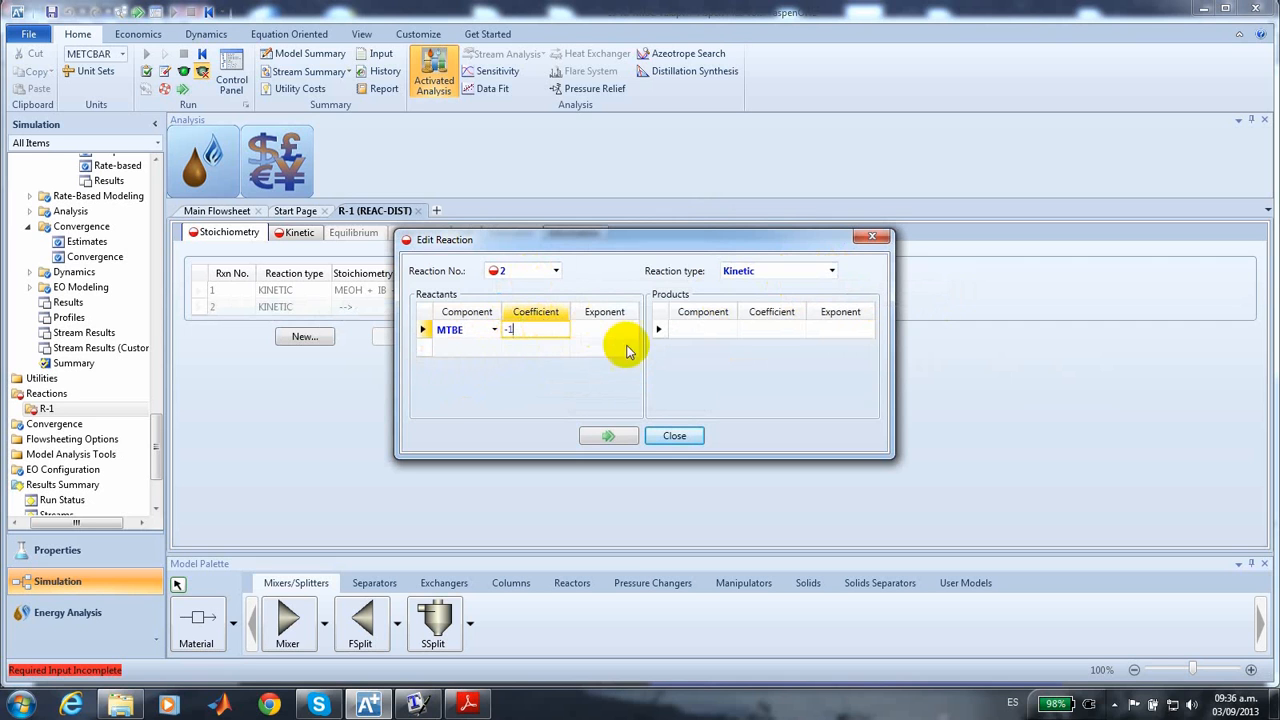
click(592, 333)
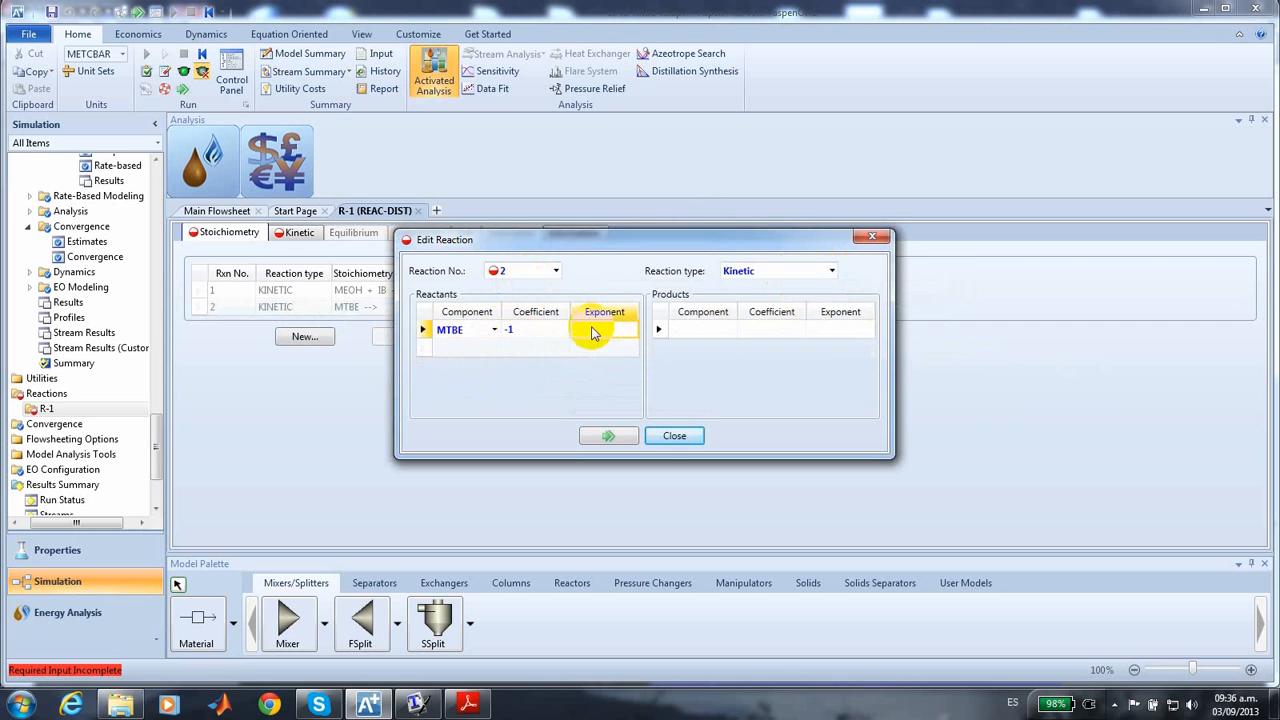
key(Return)
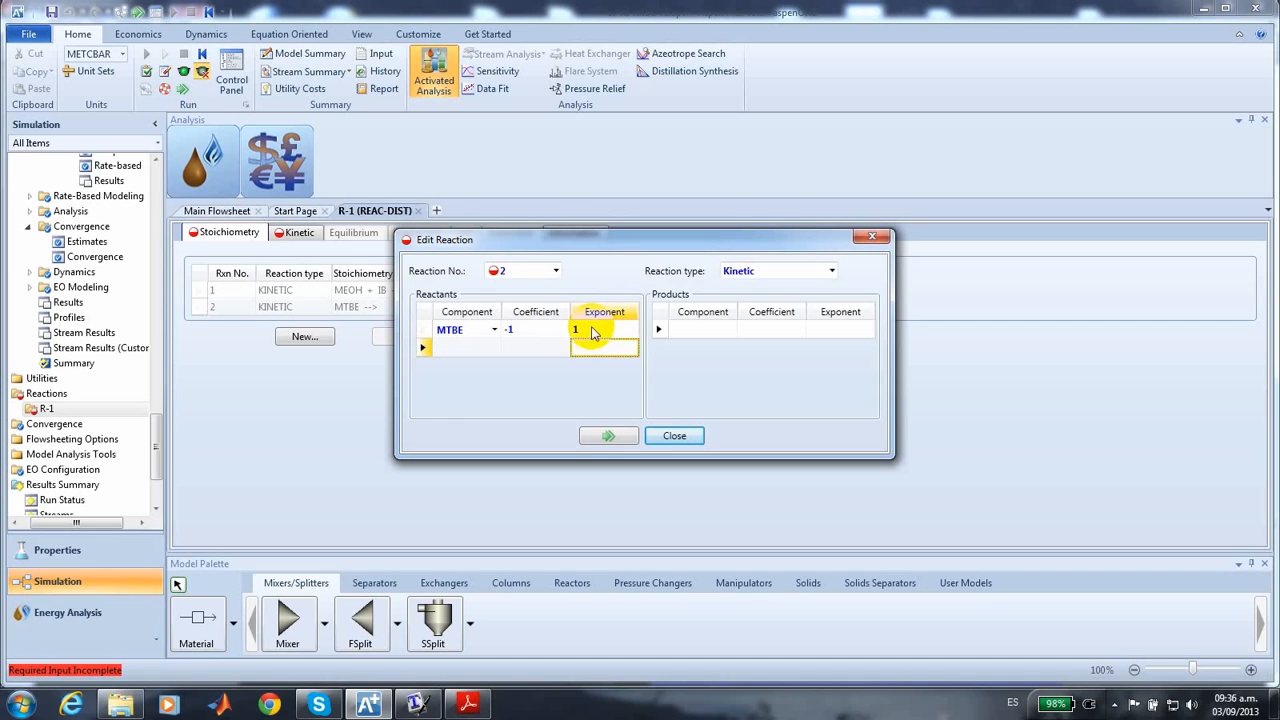
Add MEOH and IB as the products of reaction 2, each with a stoichiometric coefficient of 1.
click(711, 330)
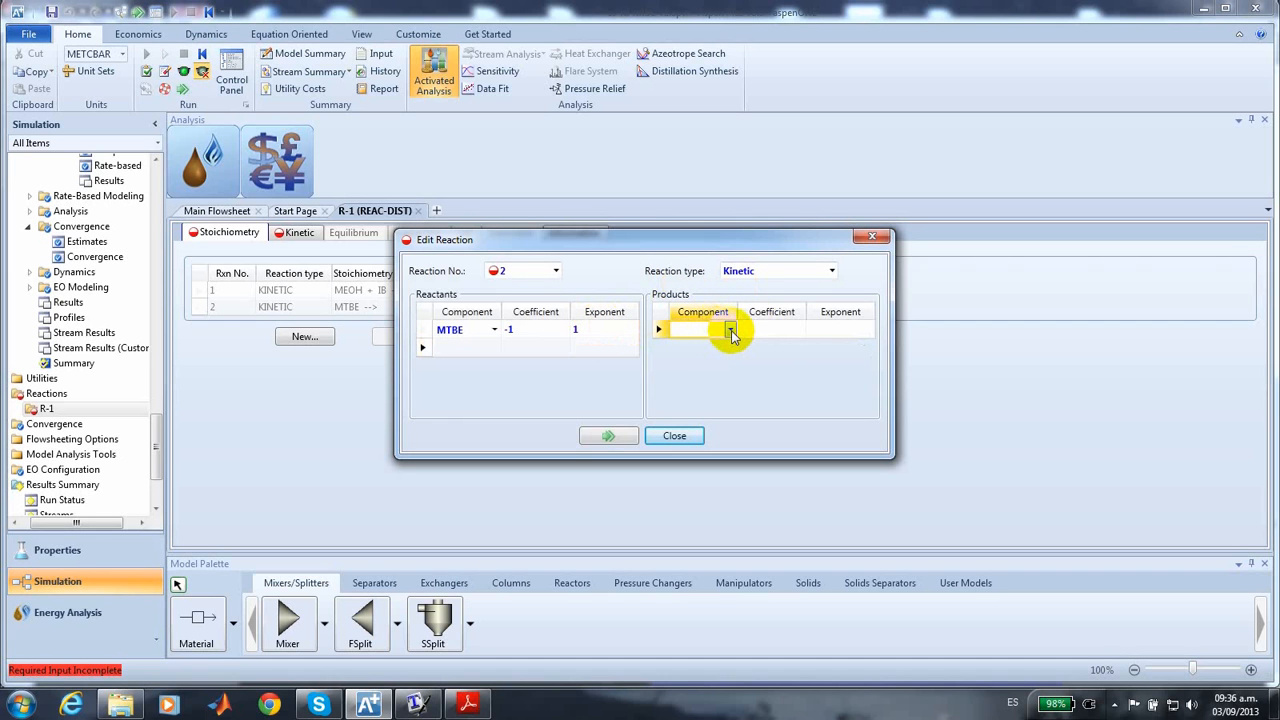
click(731, 333)
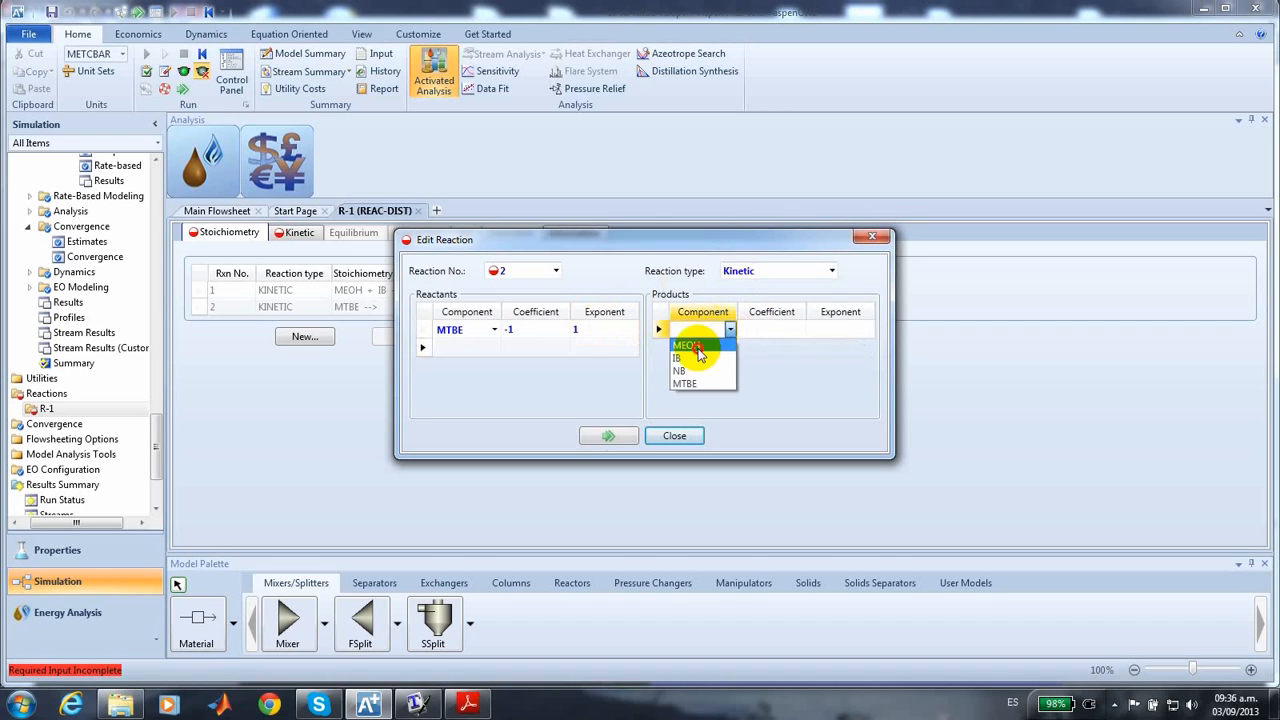
click(705, 343)
click(731, 349)
click(731, 349)
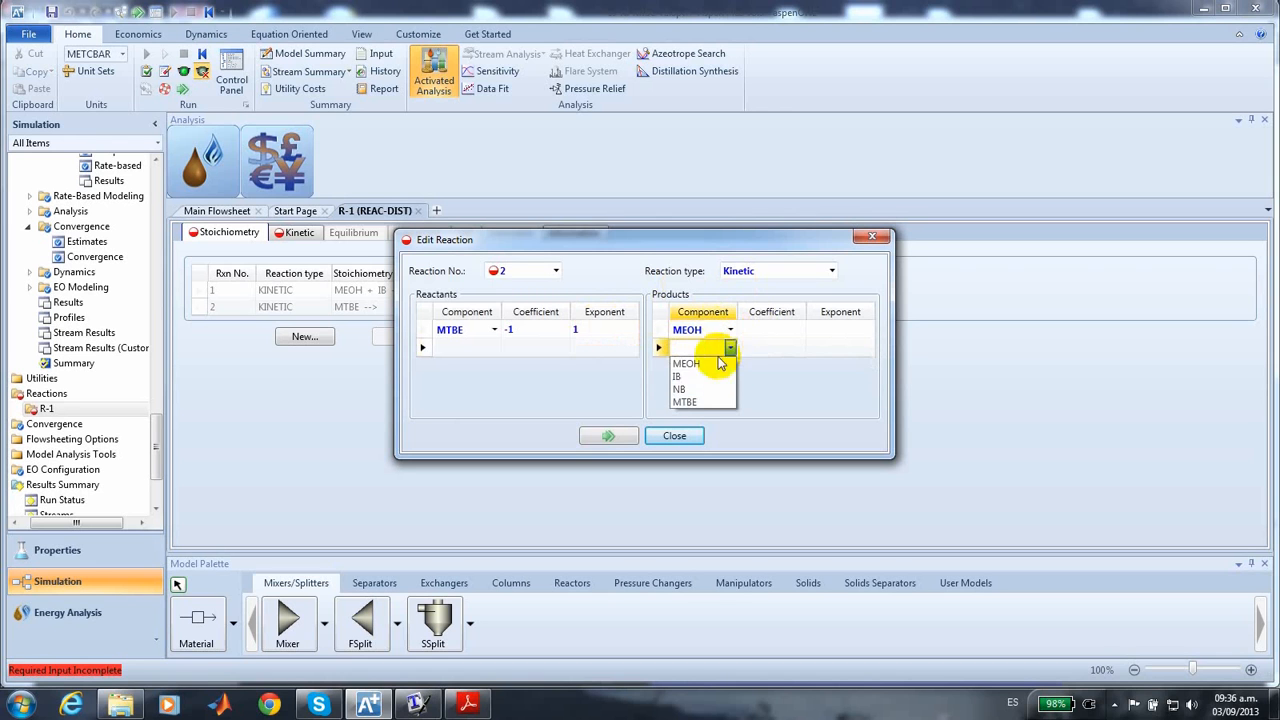
click(697, 382)
click(761, 333)
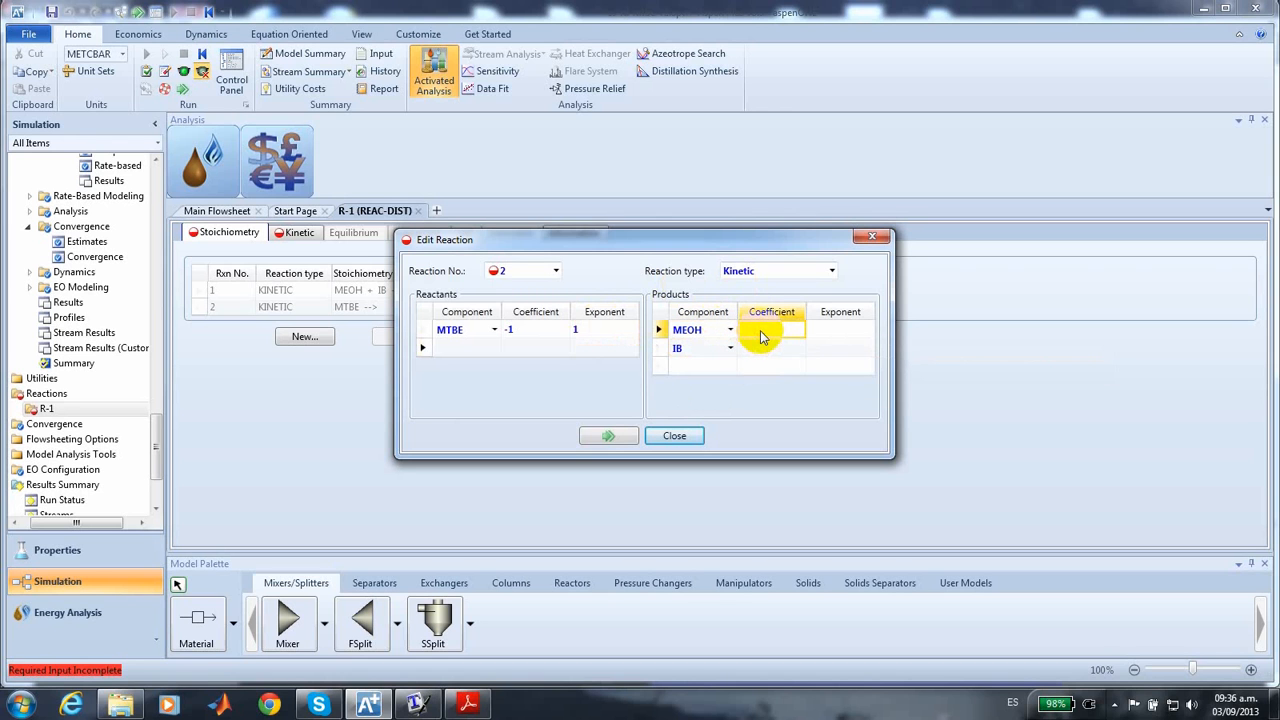
text(1)
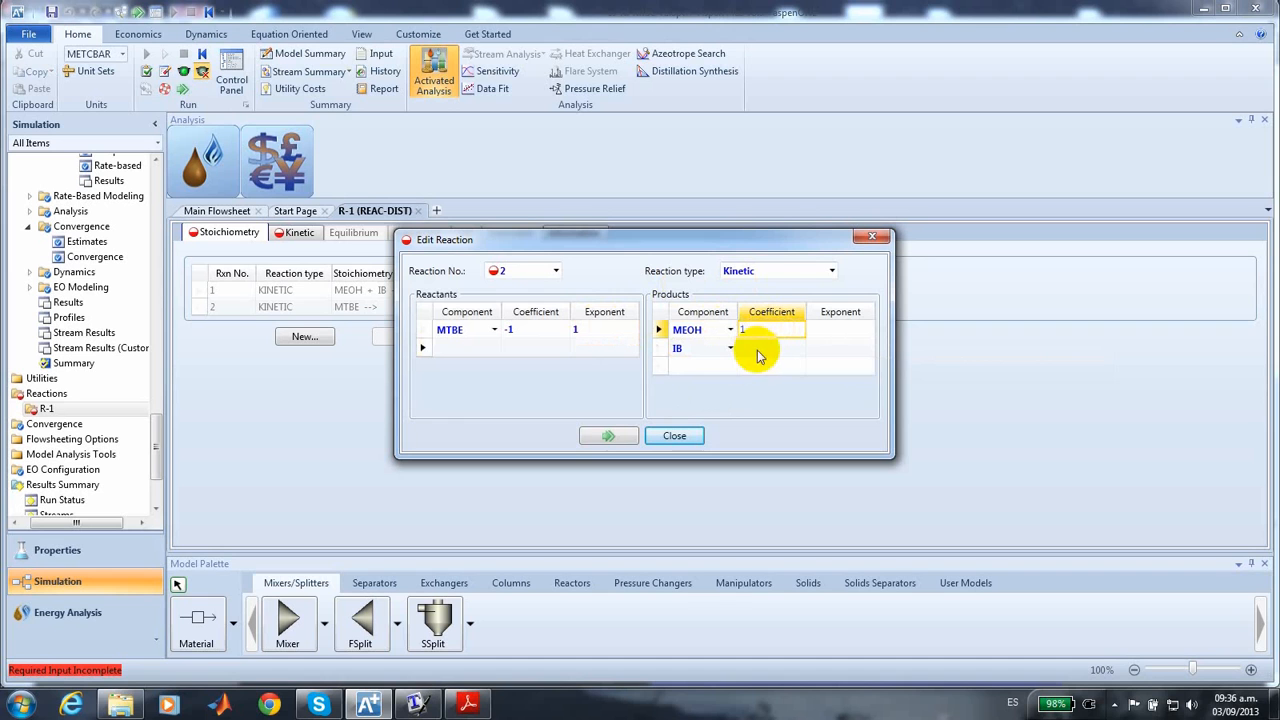
click(754, 356)
text(1)
Set the exponent of product MEOH to -2 in reaction 2 and finish editing the reaction.
click(827, 333)
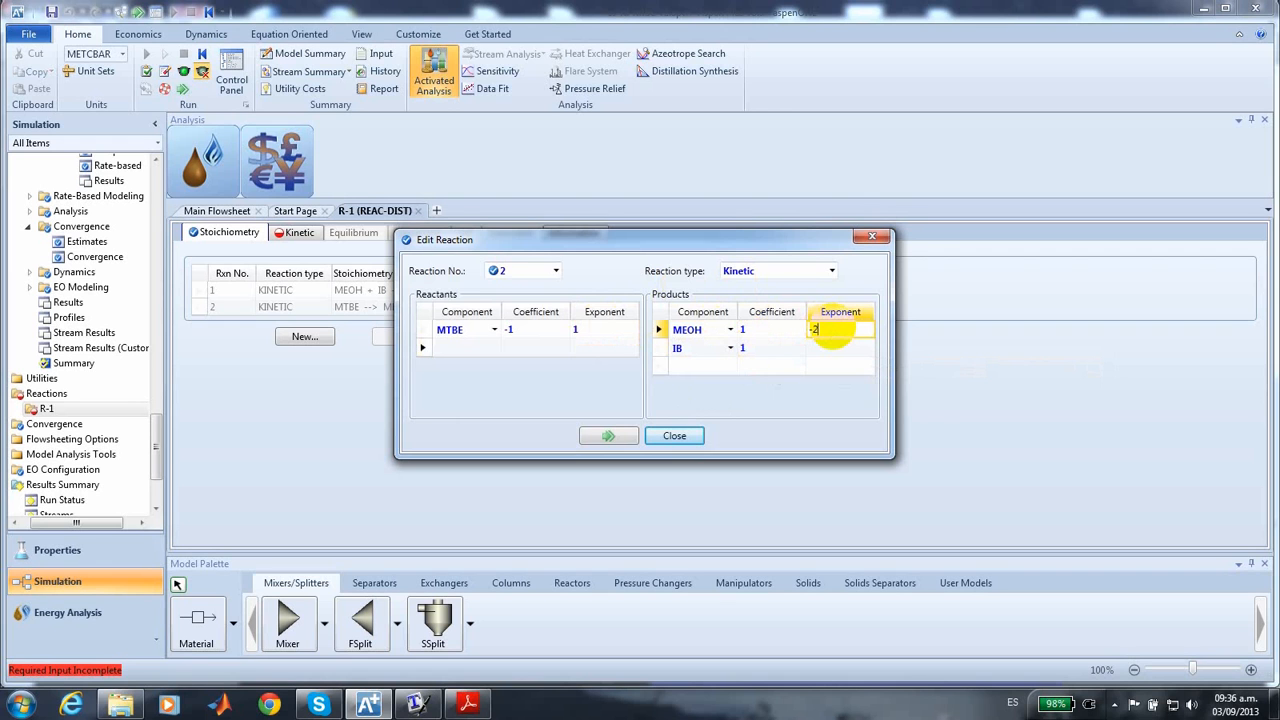
key(Return)
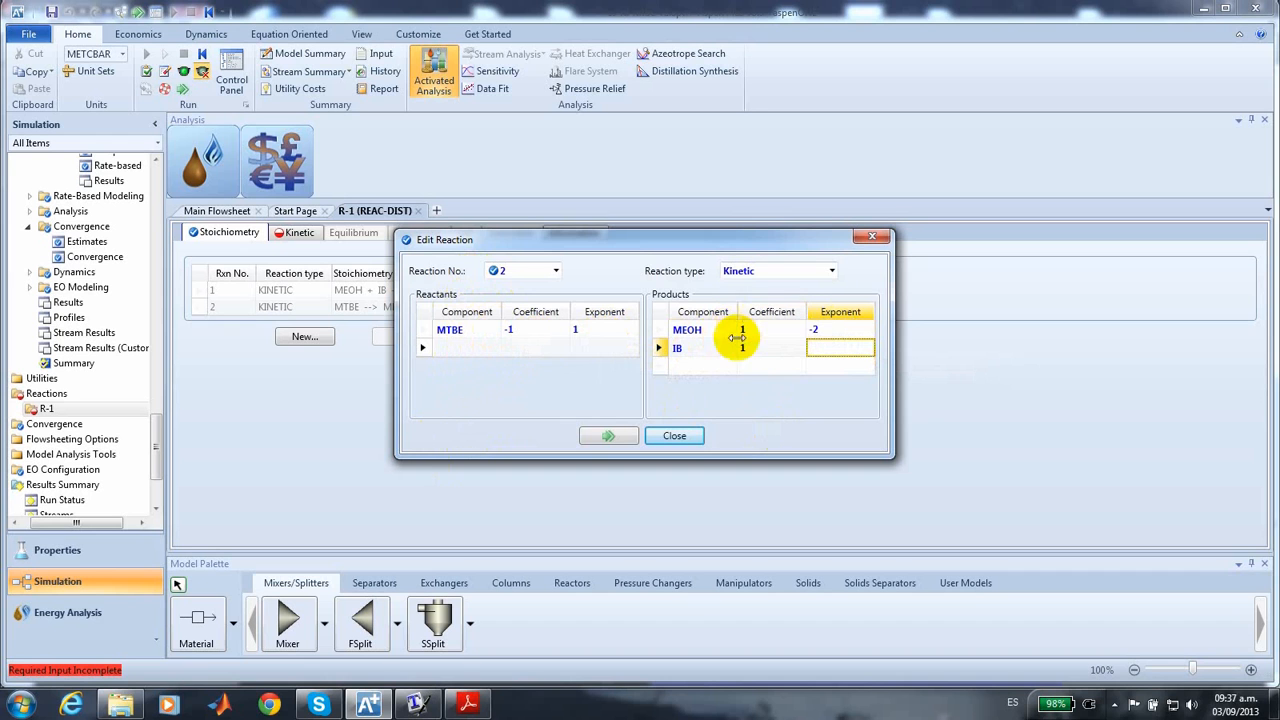
click(676, 437)
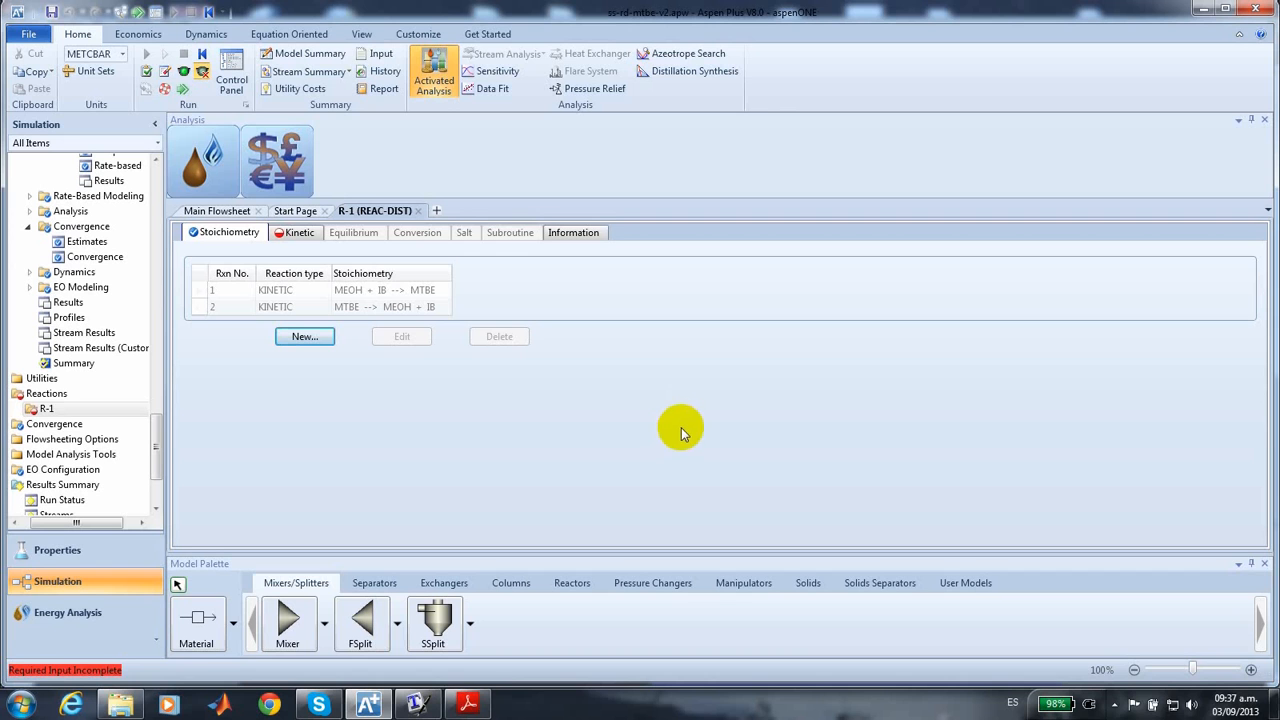
Define the kinetics of reaction 1 with k 3.67e12, activation energy 92440 kJ/kmol and a mole fraction concentration basis.
click(298, 238)
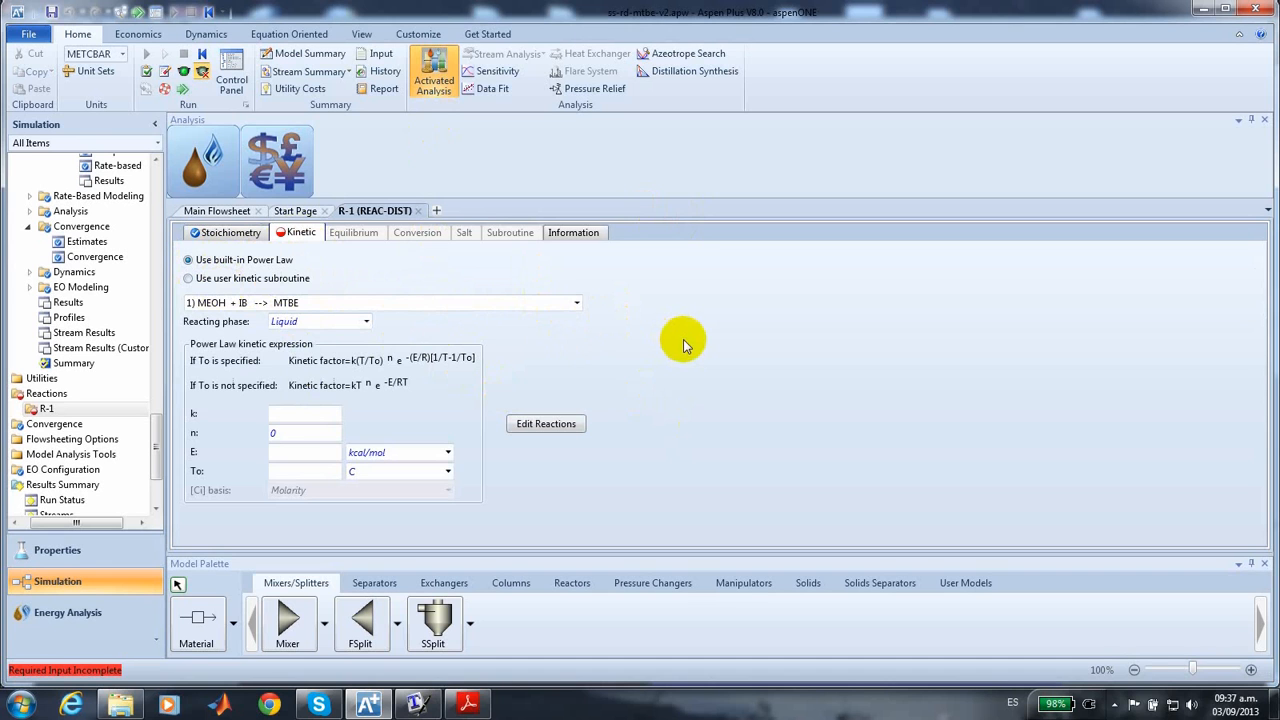
click(290, 418)
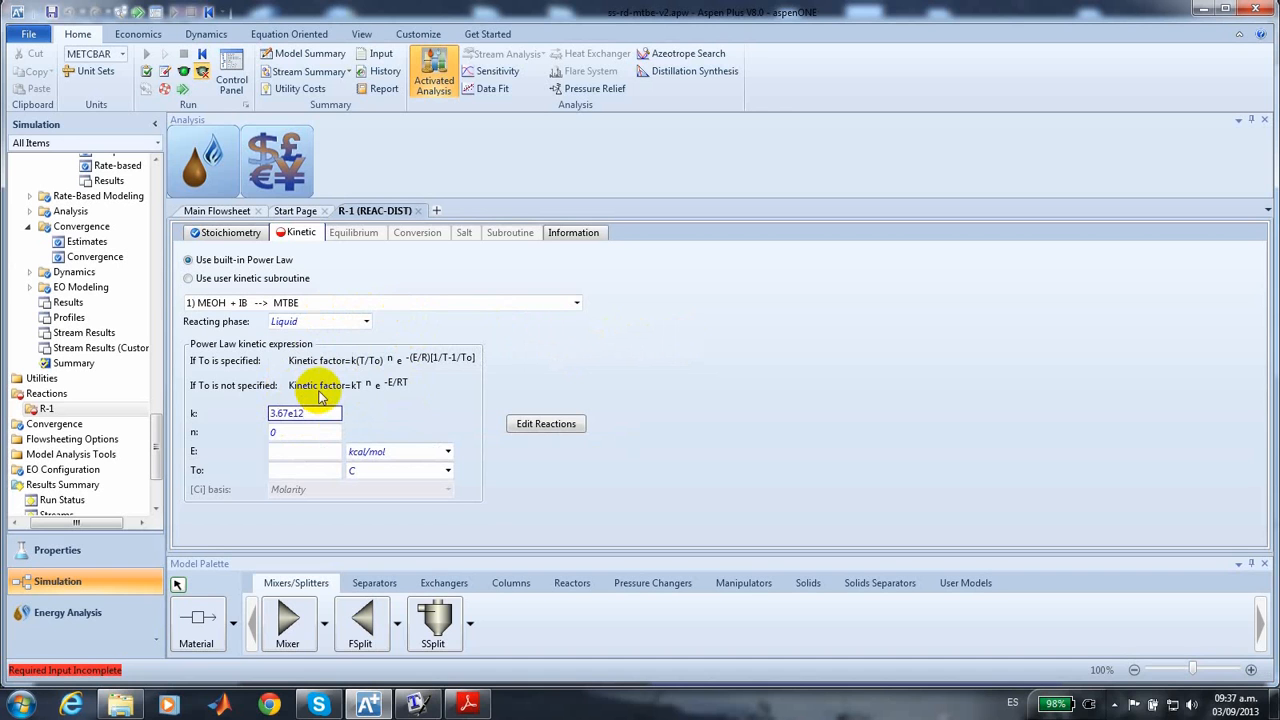
key(Return)
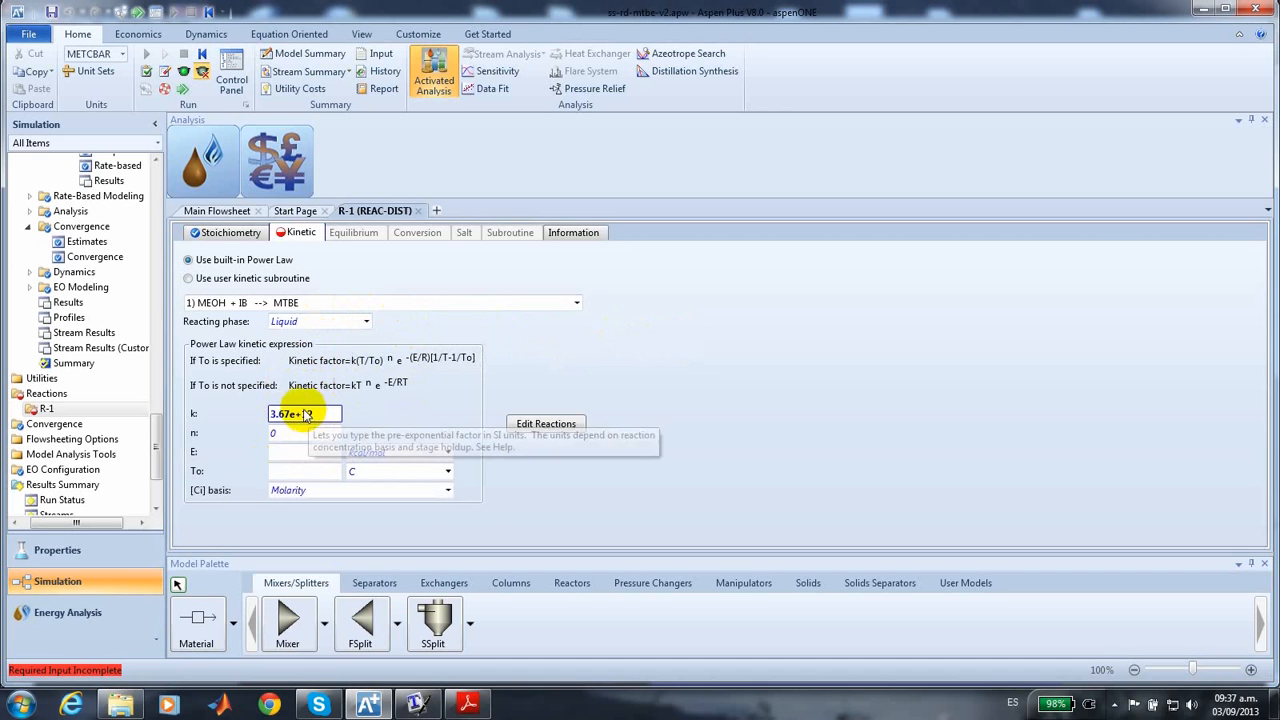
click(285, 451)
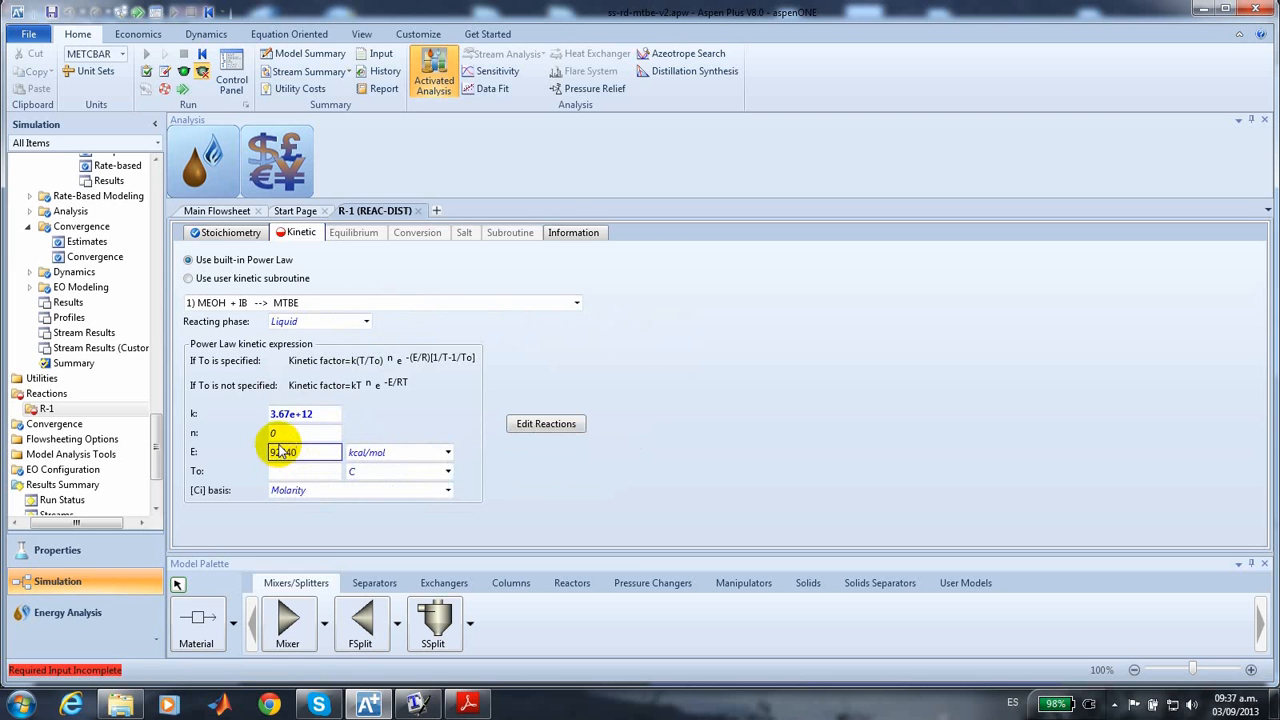
click(449, 452)
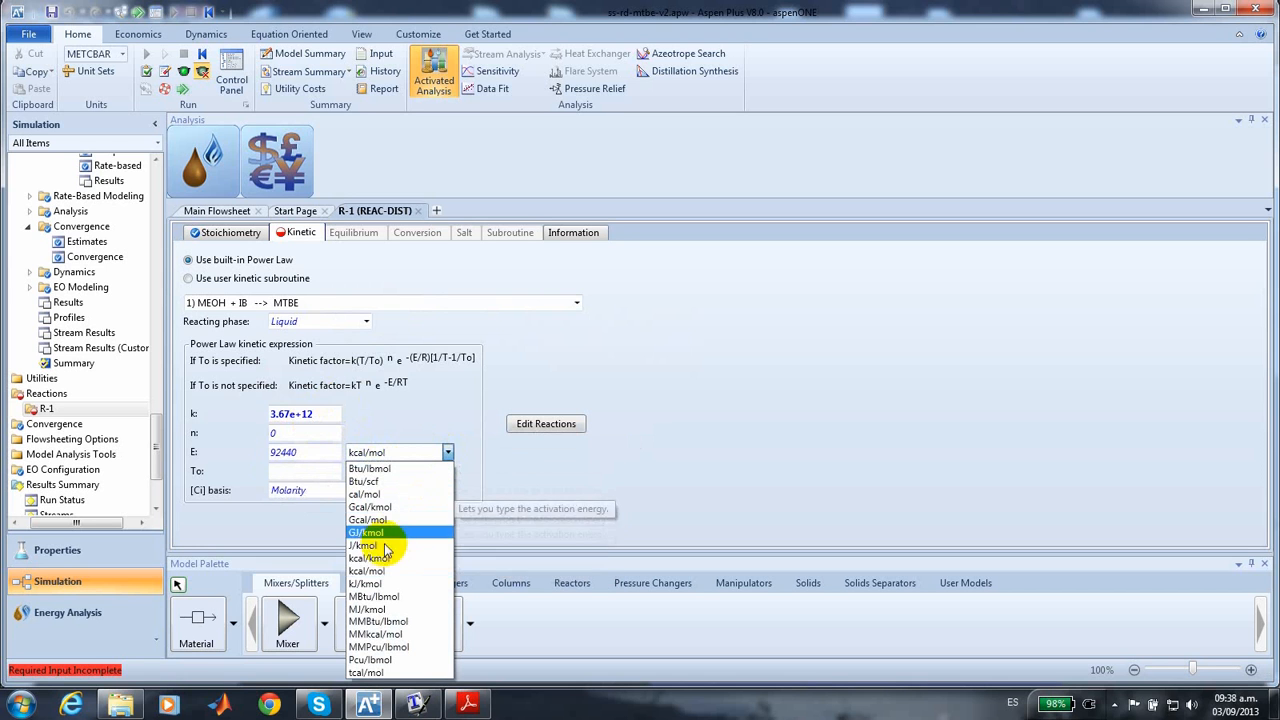
click(385, 583)
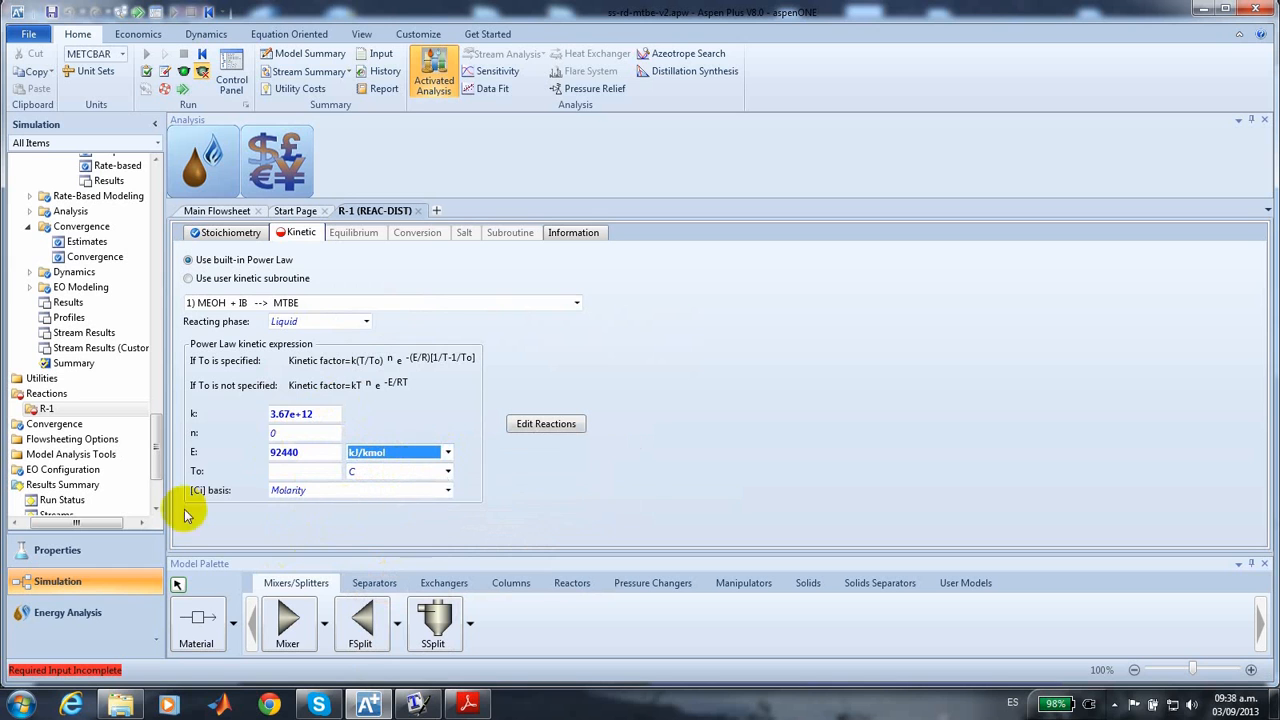
click(448, 493)
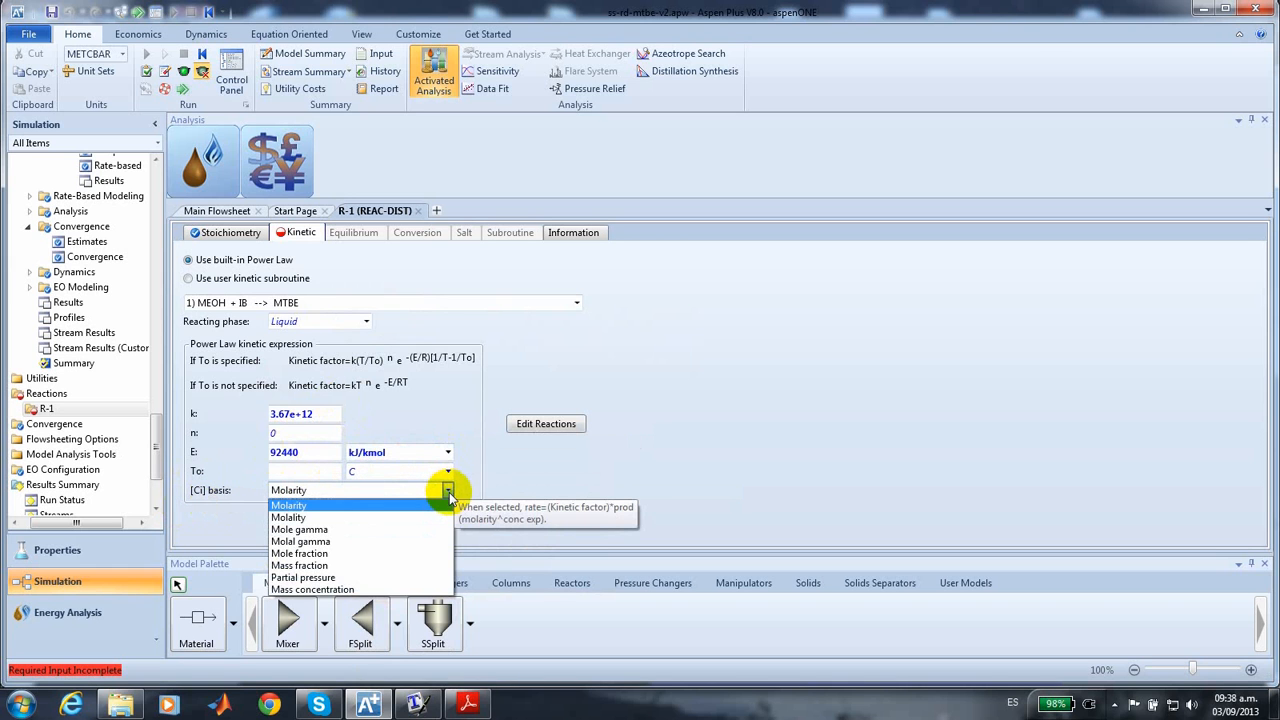
click(336, 554)
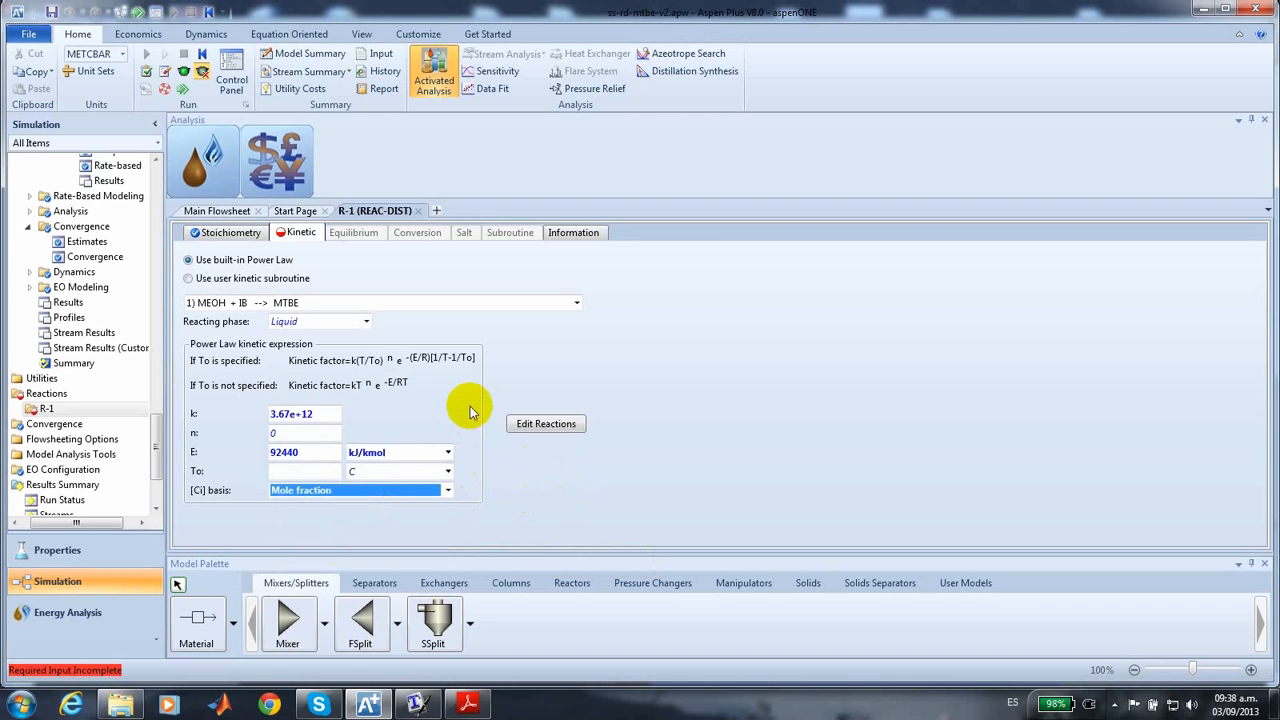
Define the kinetics of reaction 2 with k 2.67e17, activation energy 134454 kJ/kmol and a mole fraction concentration basis.
click(574, 302)
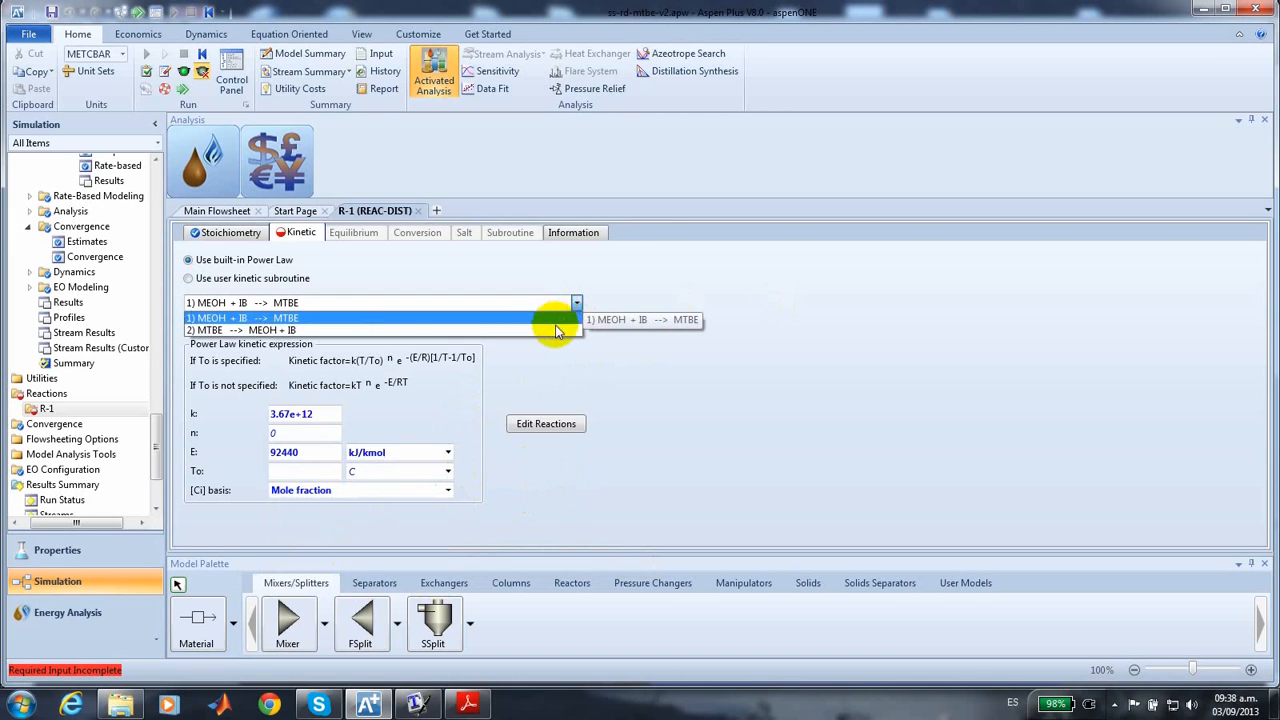
click(557, 331)
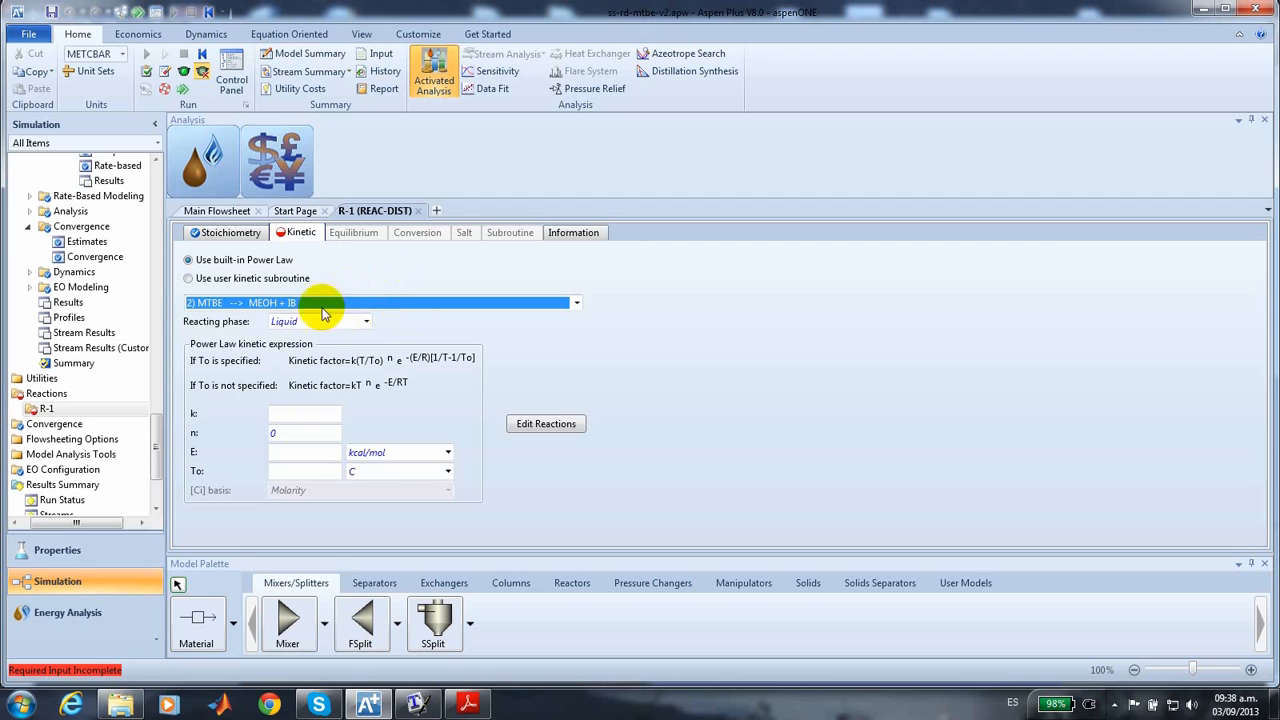
click(308, 416)
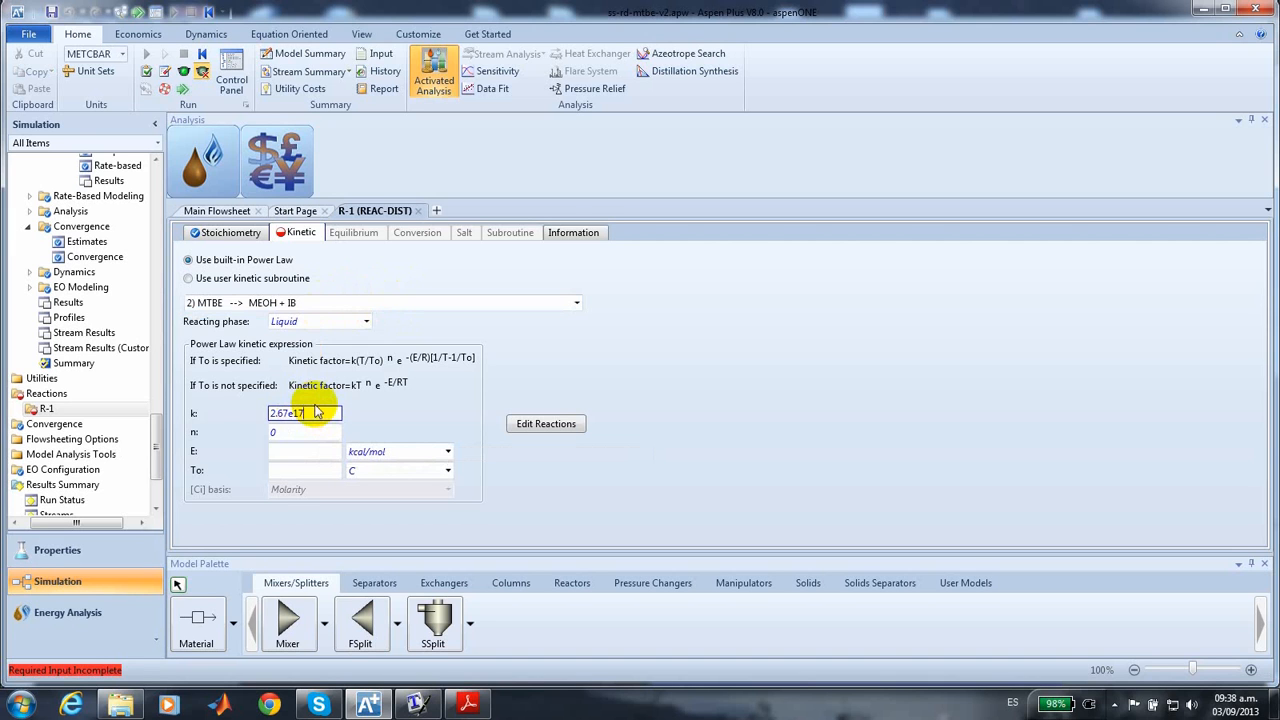
click(278, 455)
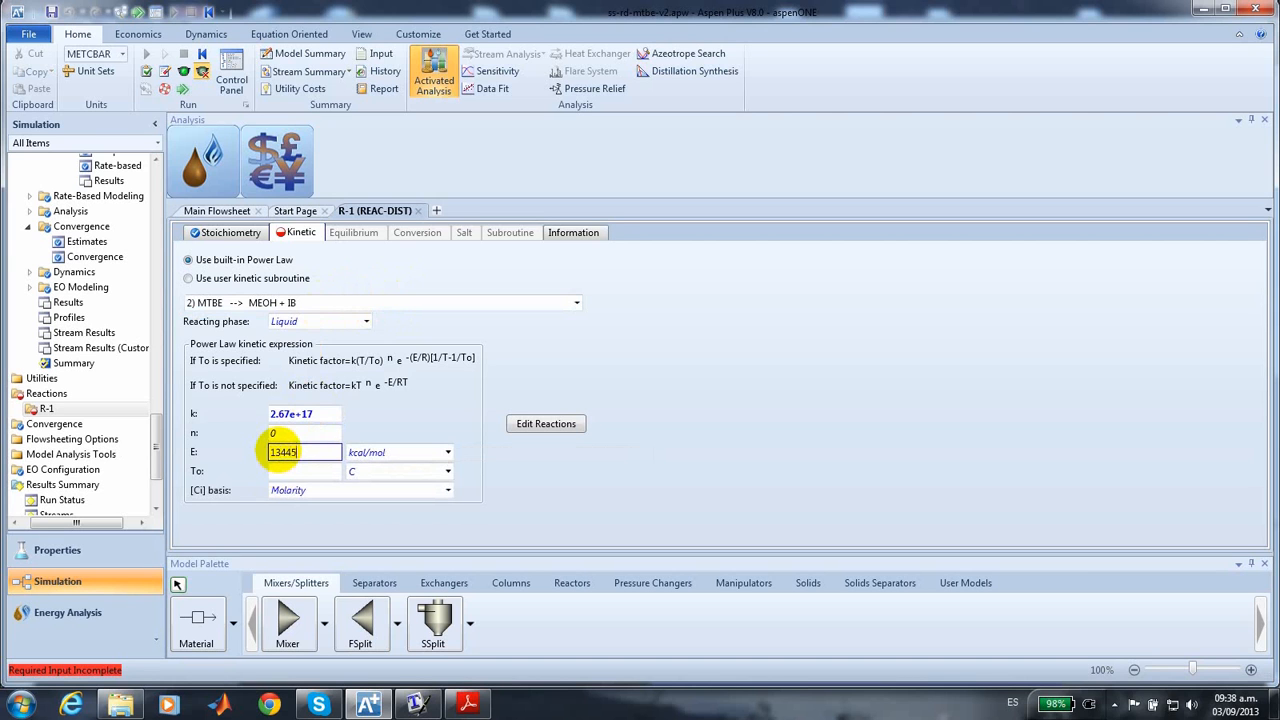
click(449, 455)
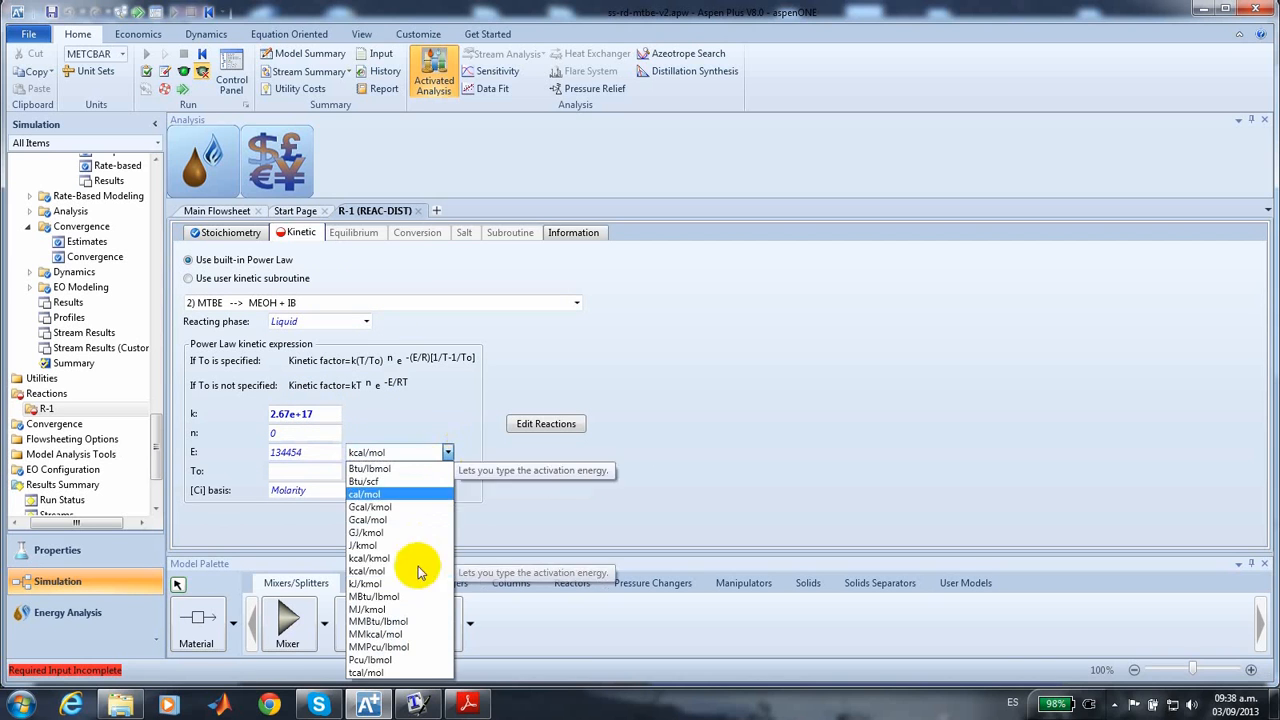
click(402, 585)
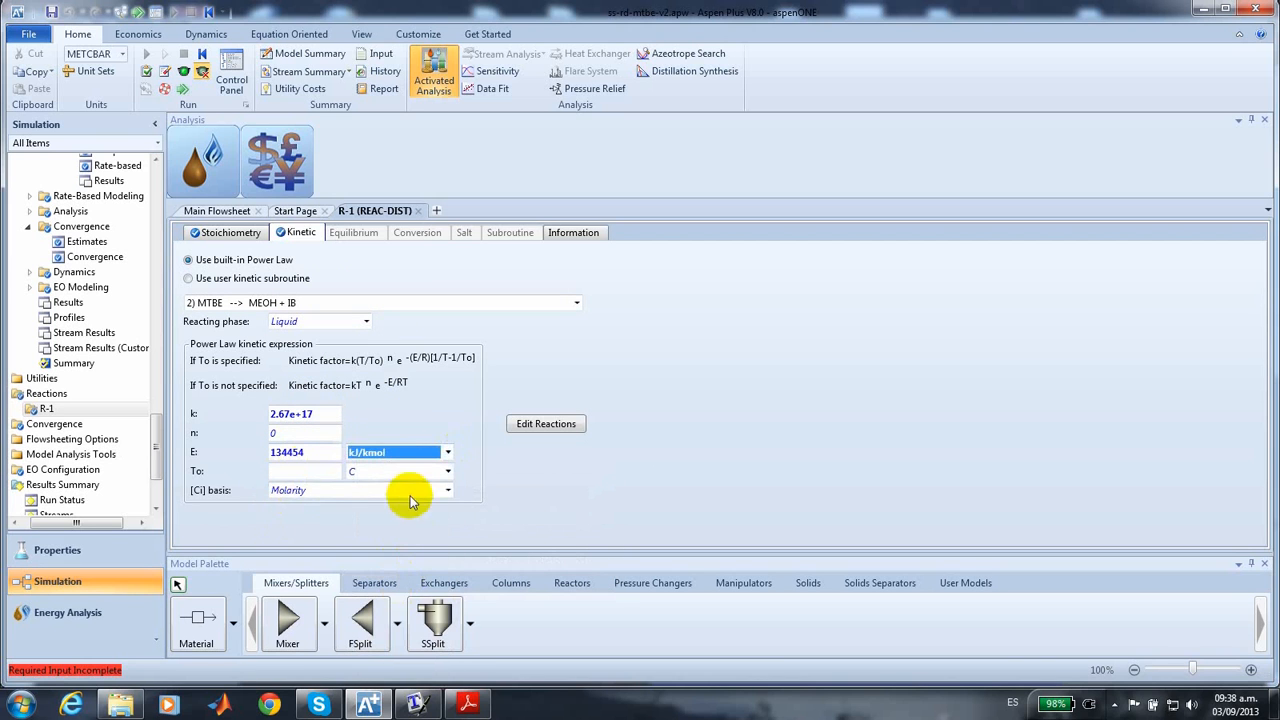
click(448, 490)
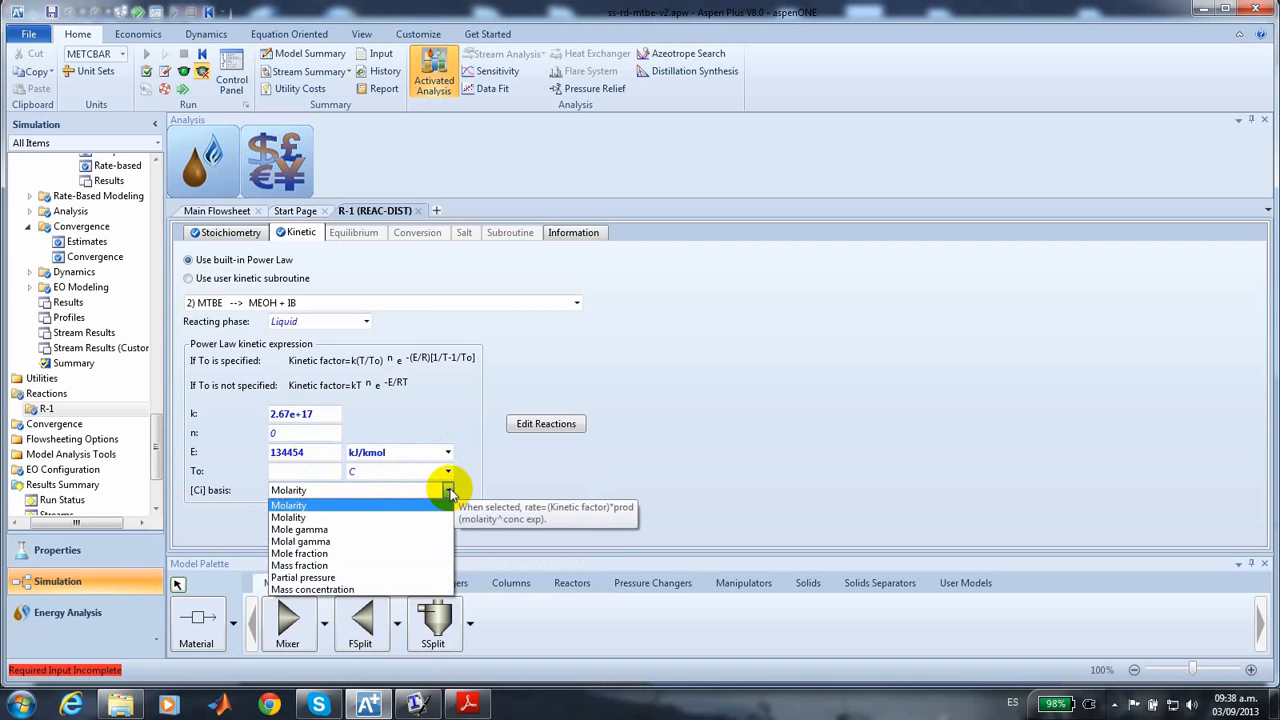
click(346, 553)
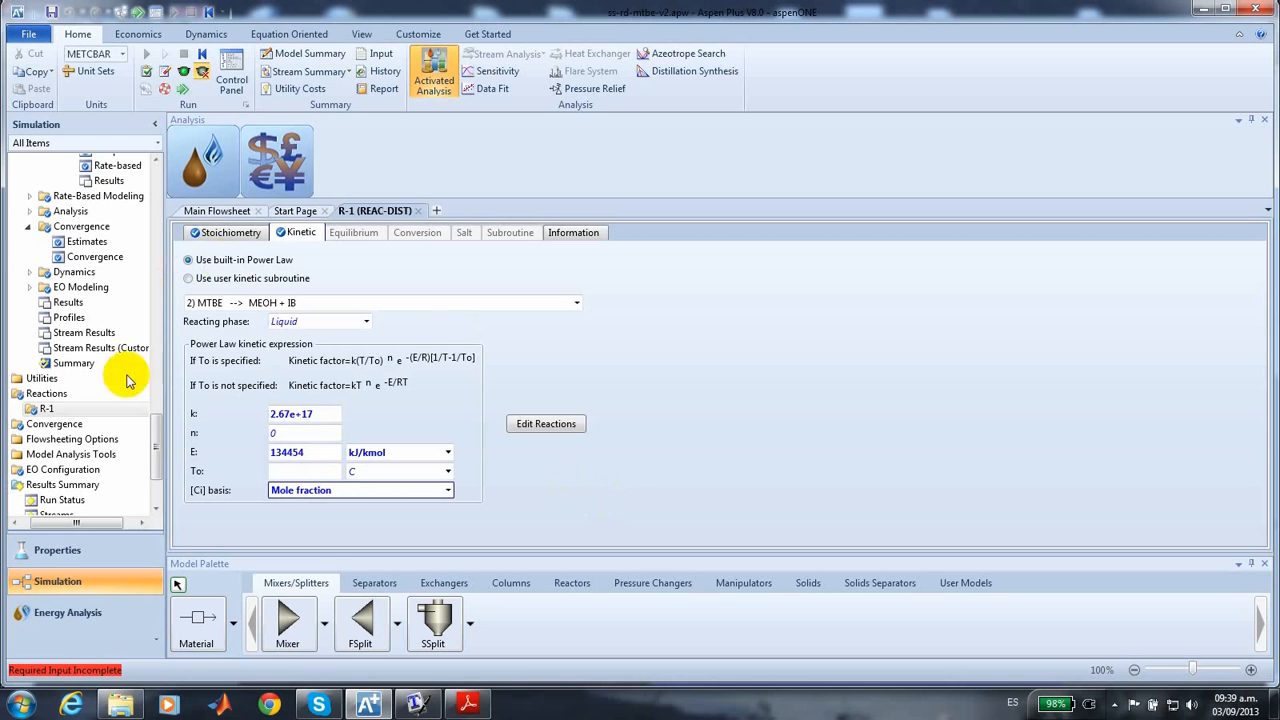
Open the Reactions specifications of the RDCOLUMN block.
click(155, 485)
drag(155, 485, 145, 262)
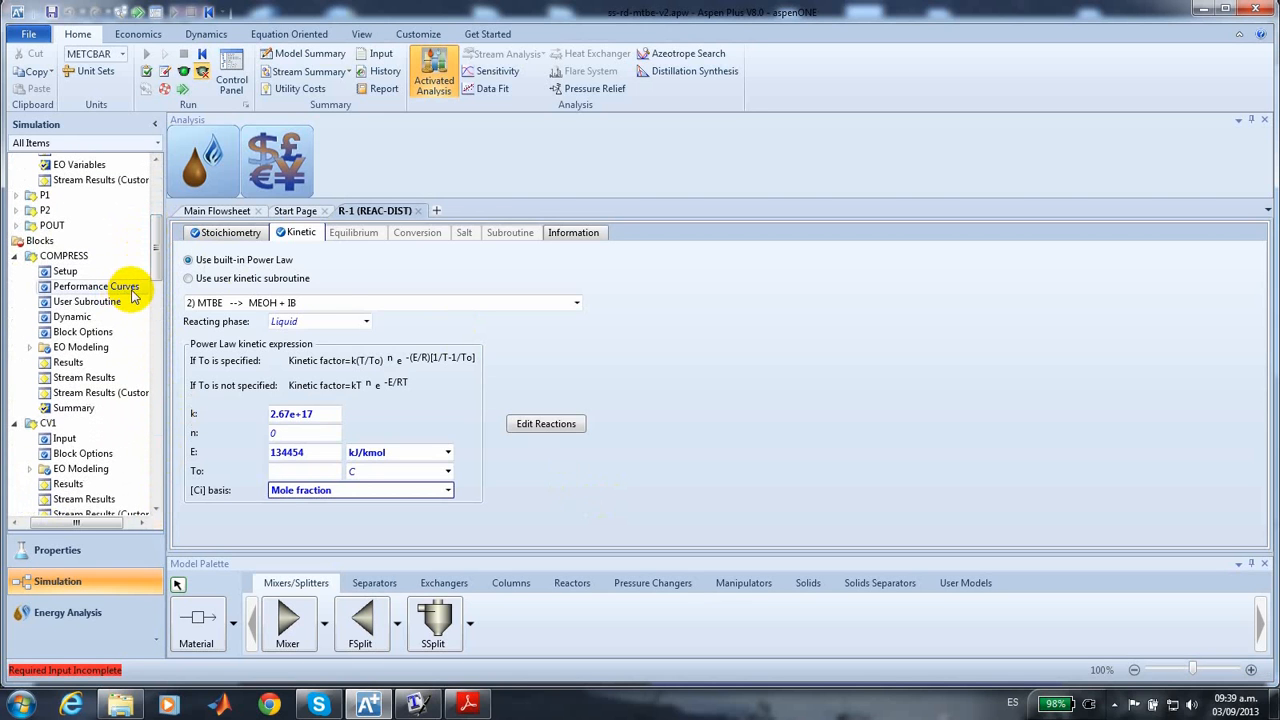
drag(155, 283, 147, 372)
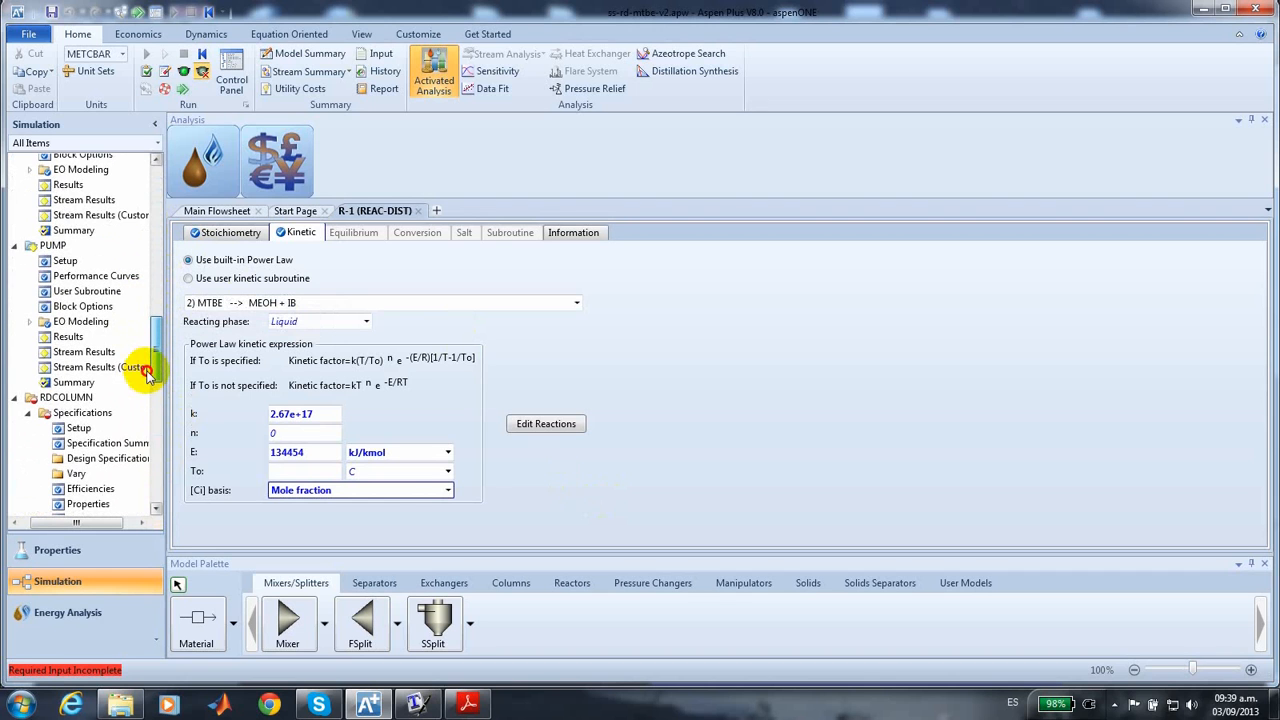
scroll(108, 398, down, 2)
scroll(100, 390, down, 1)
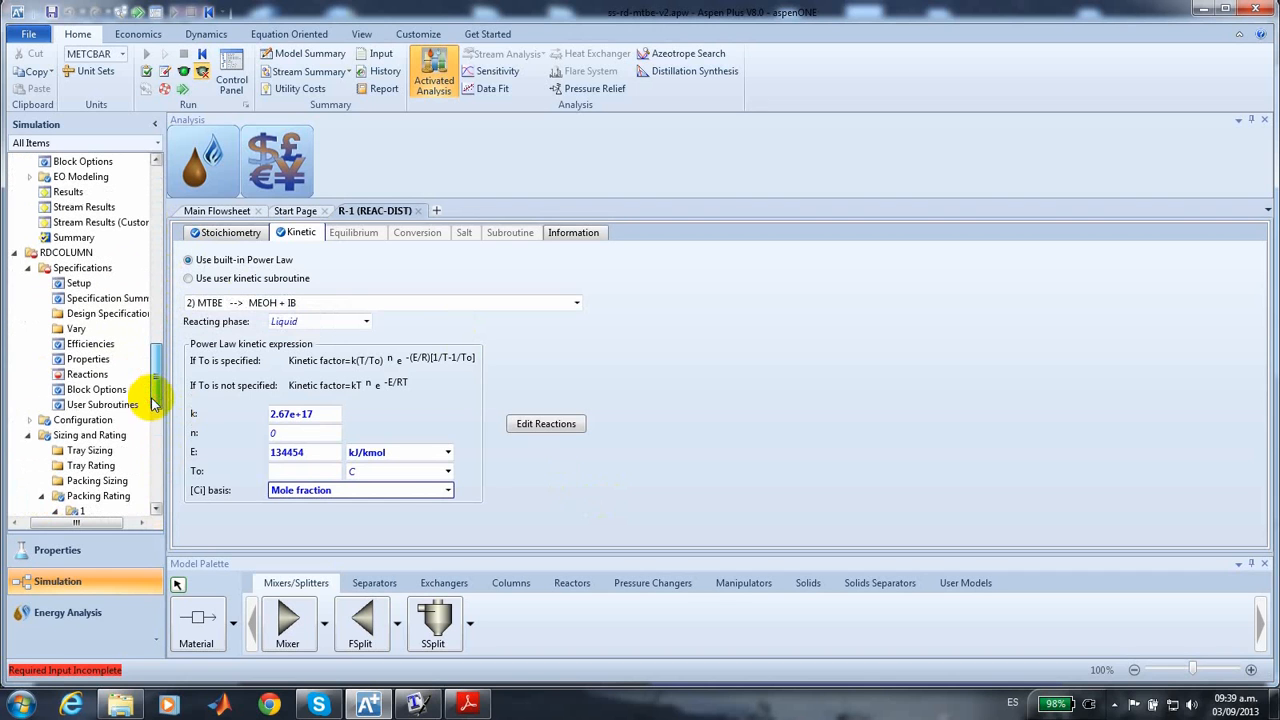
click(92, 376)
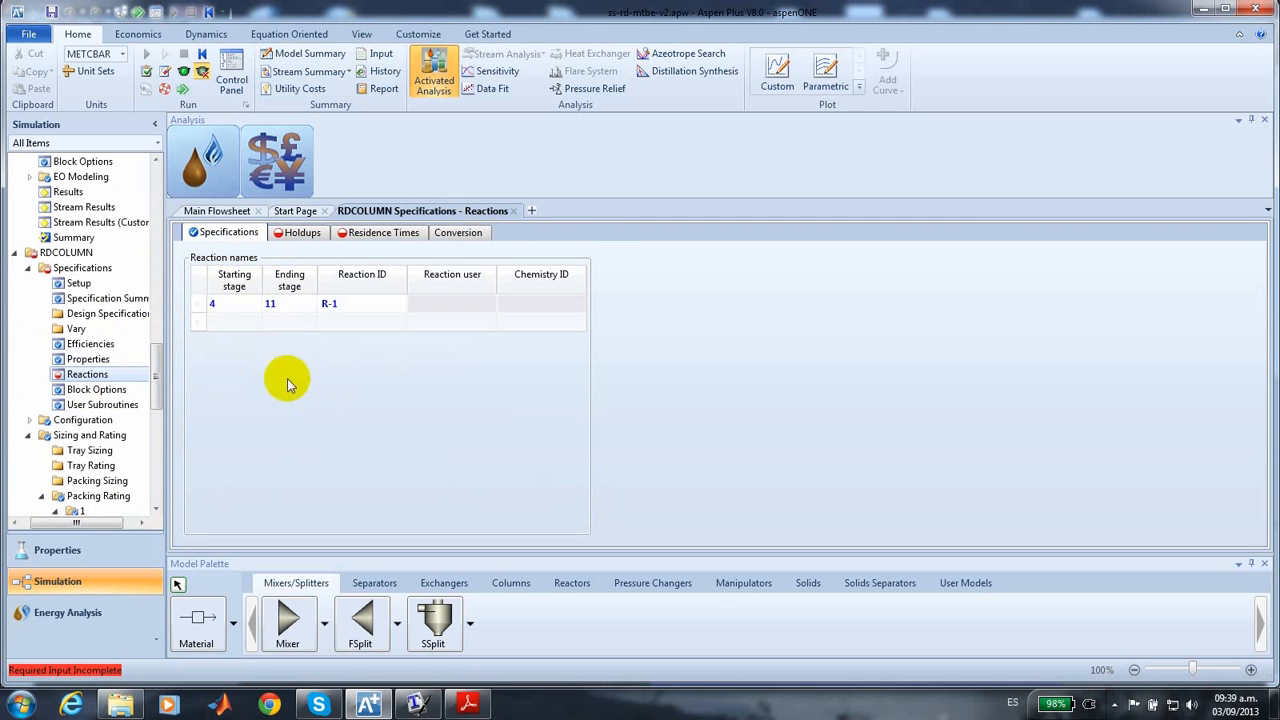
Enter a holdup range for RDCOLUMN's rate-controlled reactions with starting stage 4 and ending stage 11.
click(301, 234)
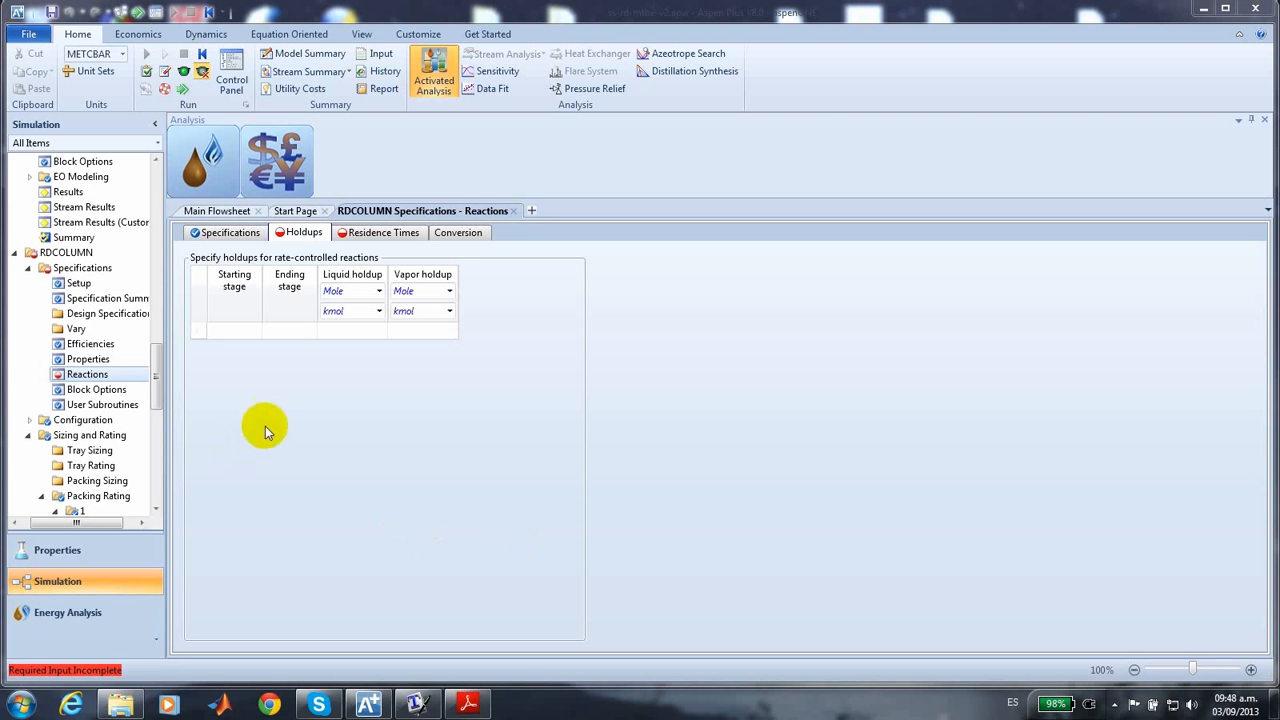
click(230, 332)
click(254, 331)
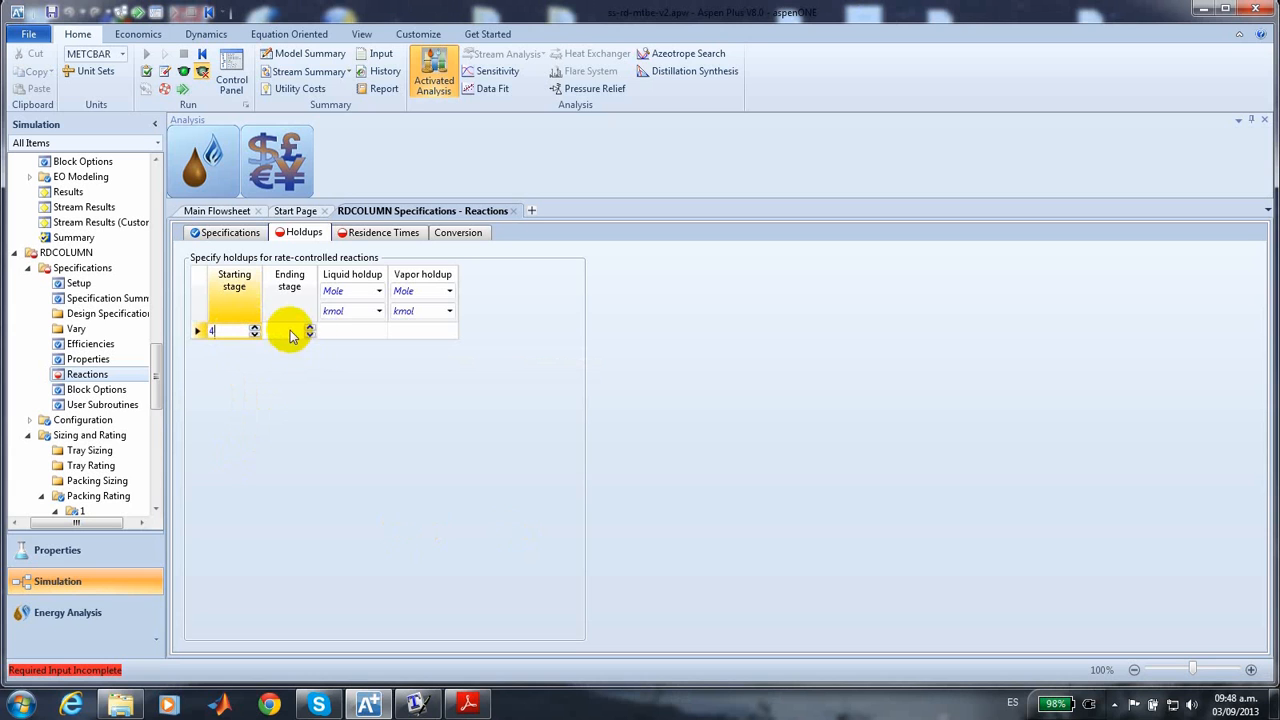
click(290, 336)
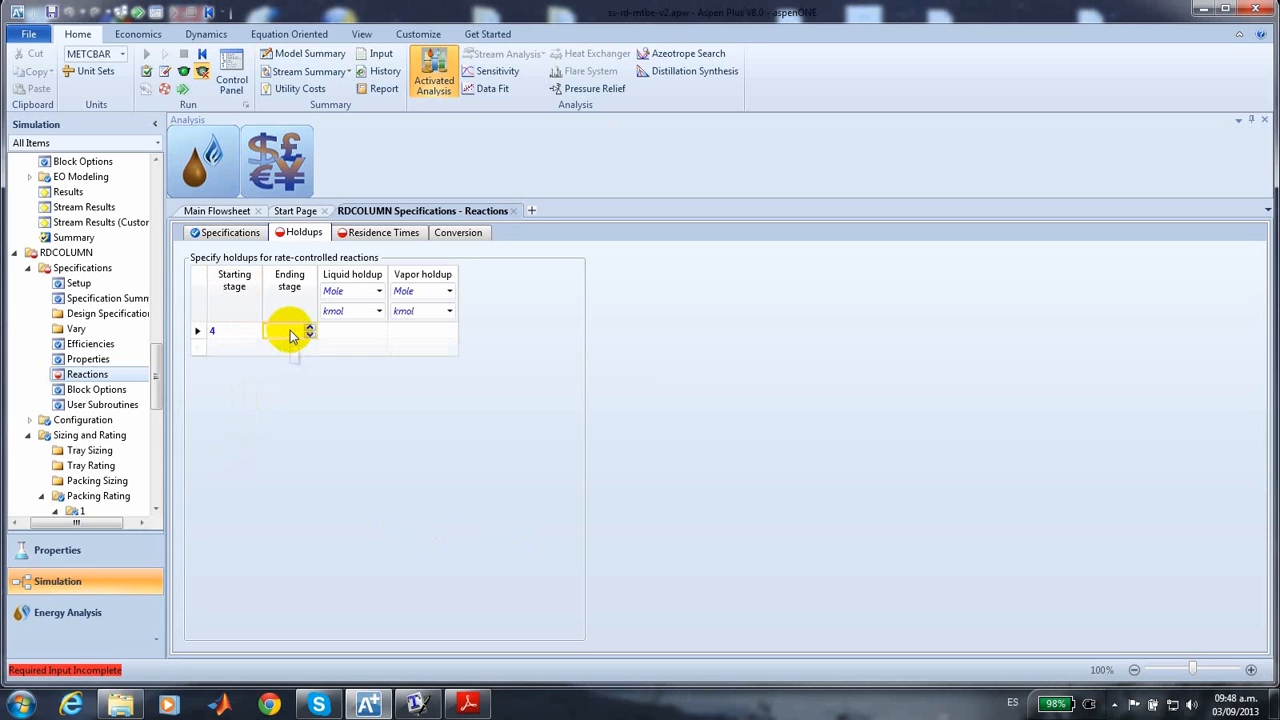
text(11)
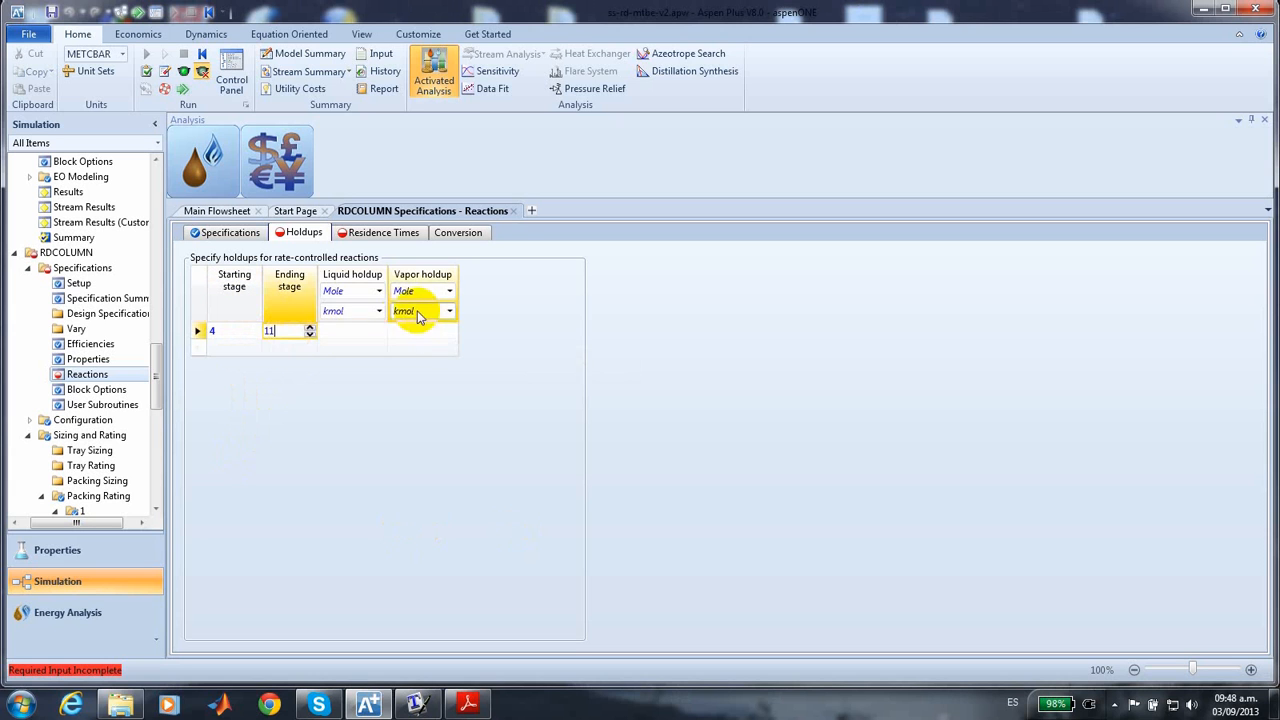
Set the liquid holdup basis to Mass and enter 8000 kg for stages 4 to 11.
click(379, 291)
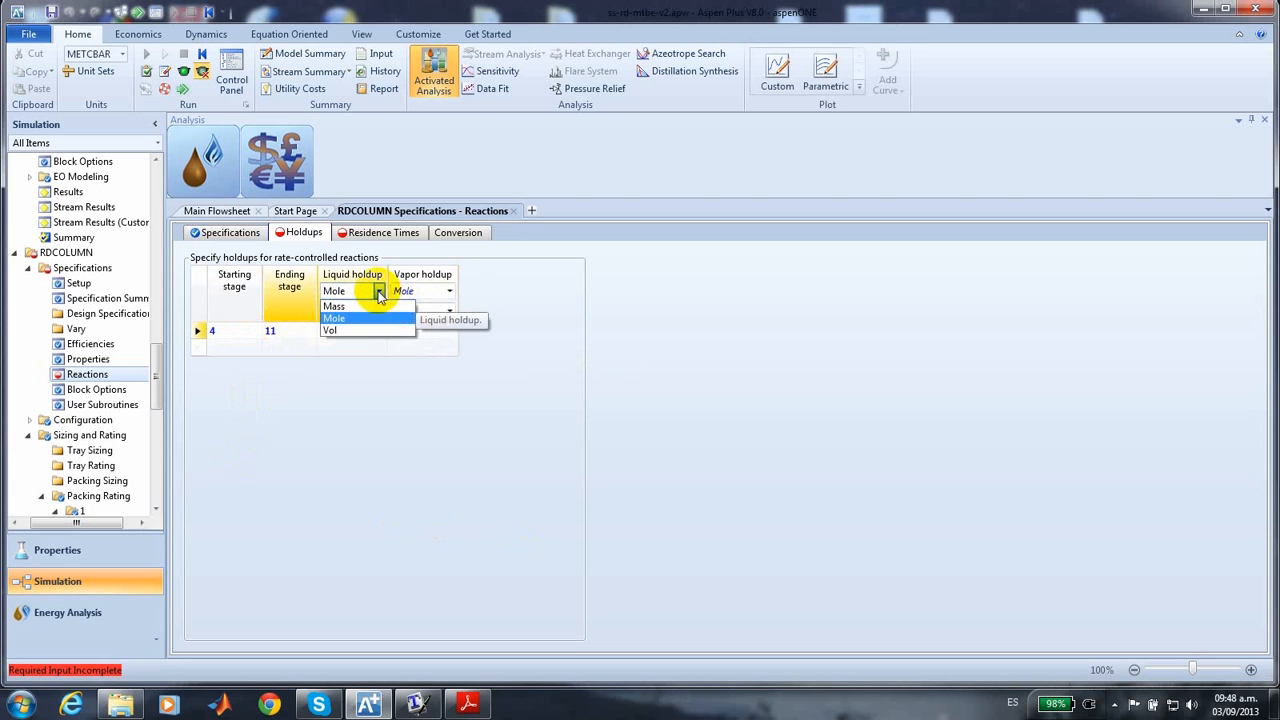
click(371, 306)
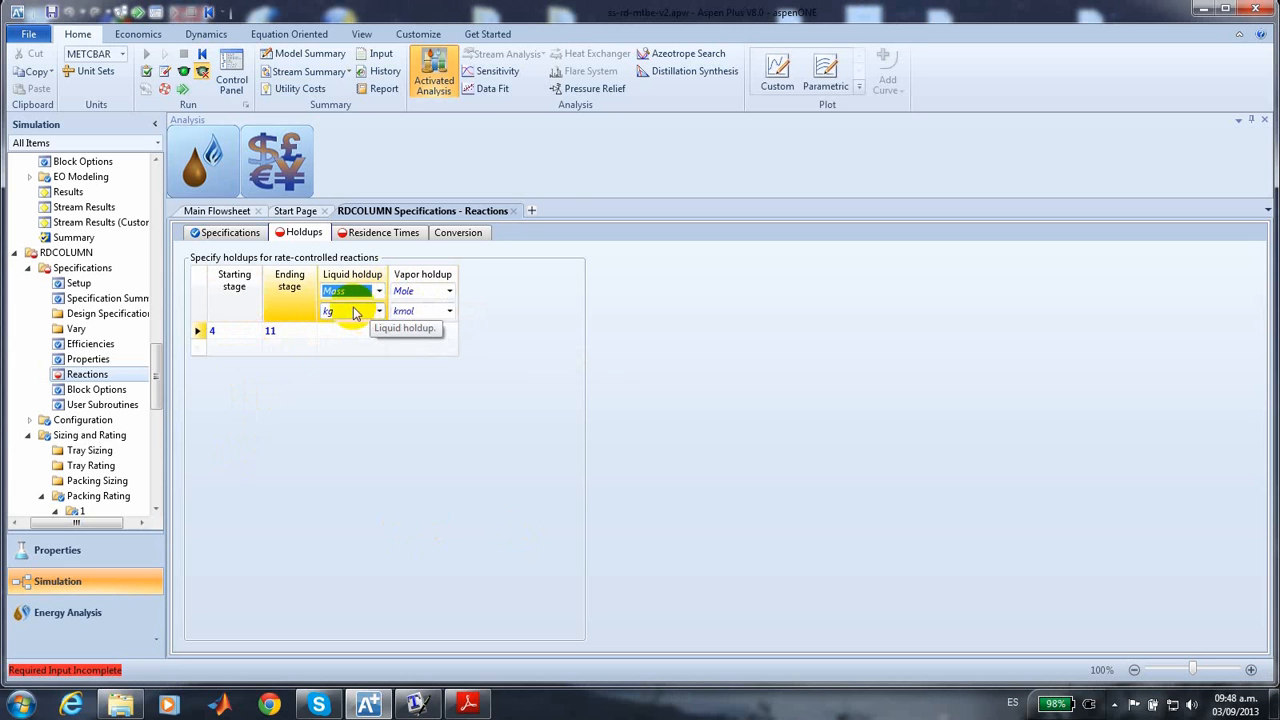
click(349, 331)
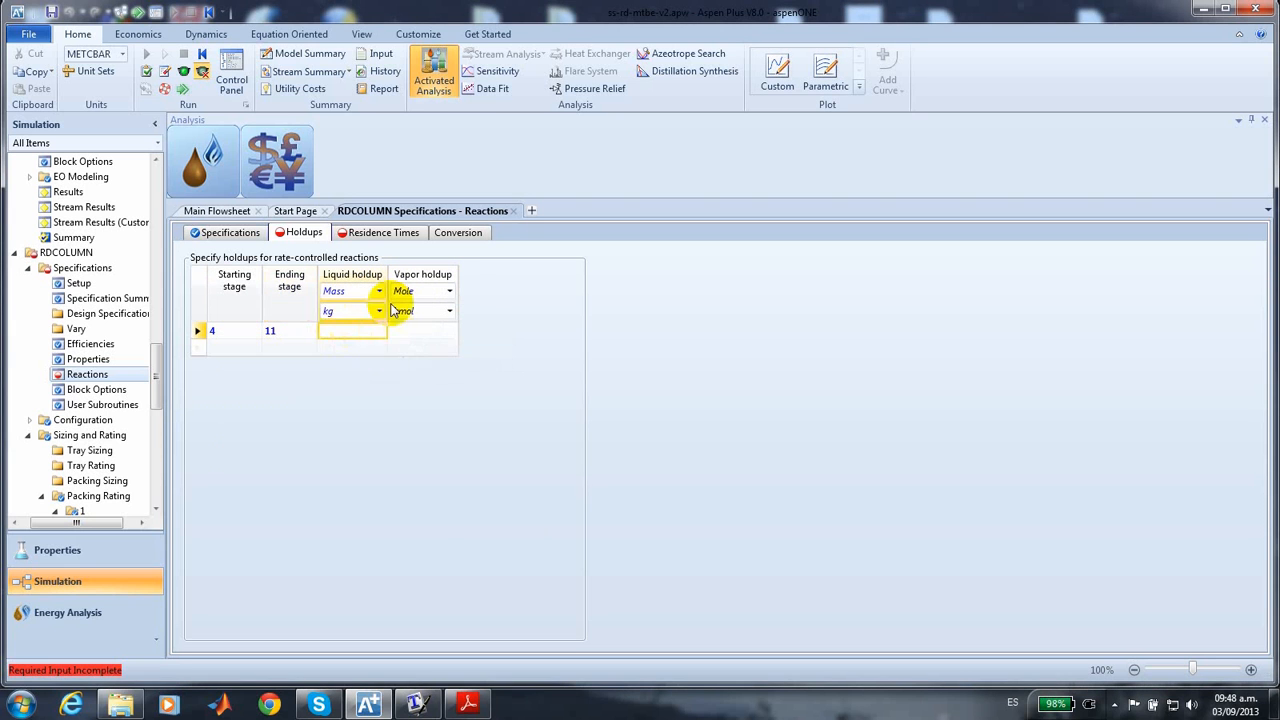
text(8)
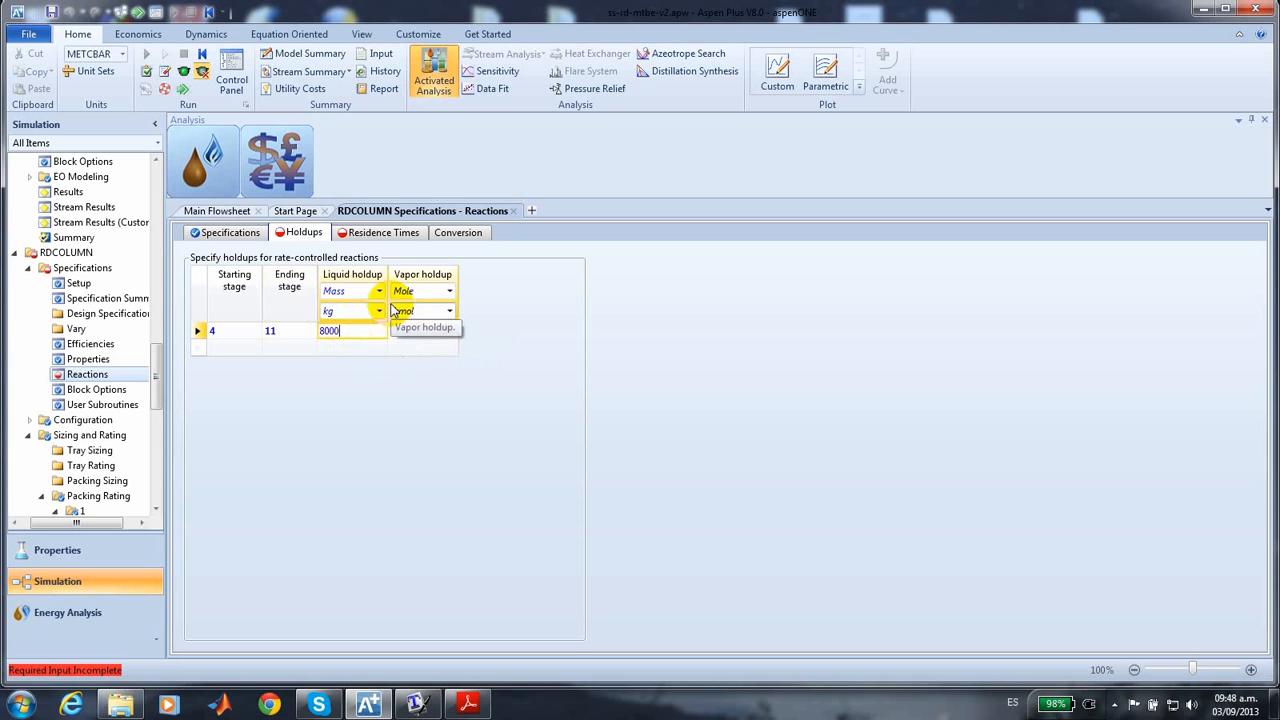
text(000)
key(Return)
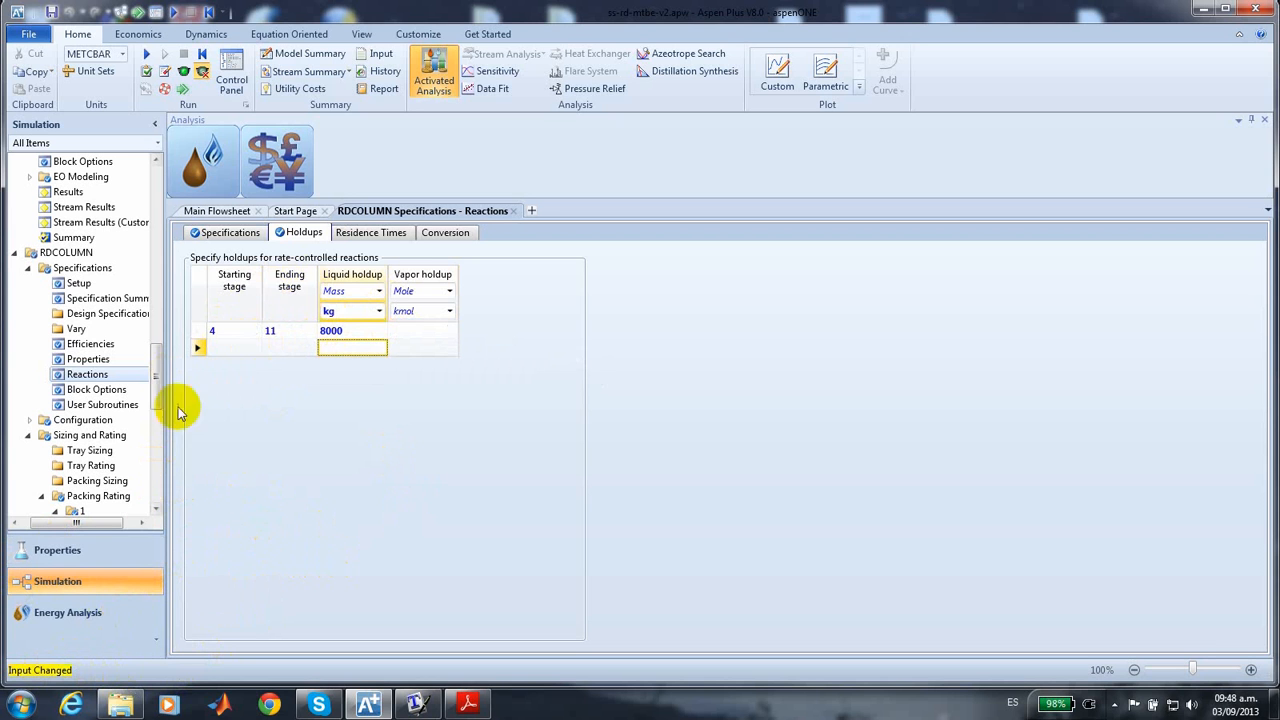
Run the simulation and check the calculation's run status in the results summary.
drag(153, 400, 151, 509)
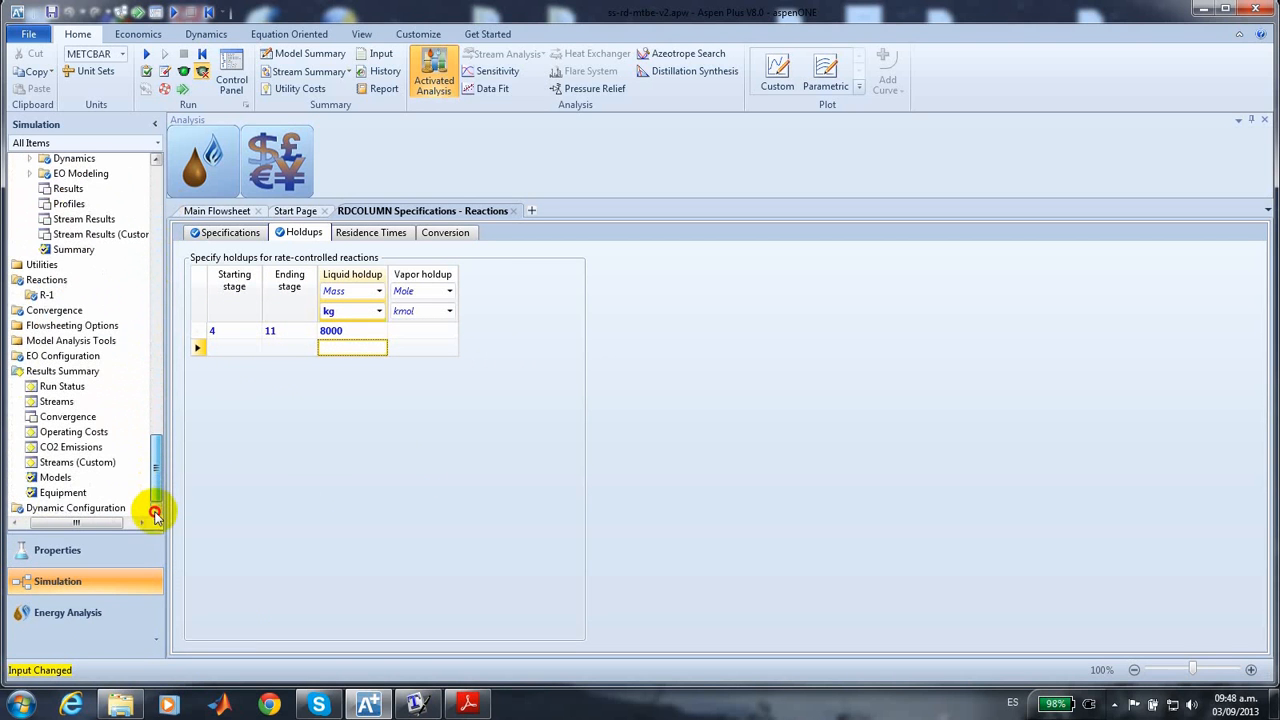
click(145, 58)
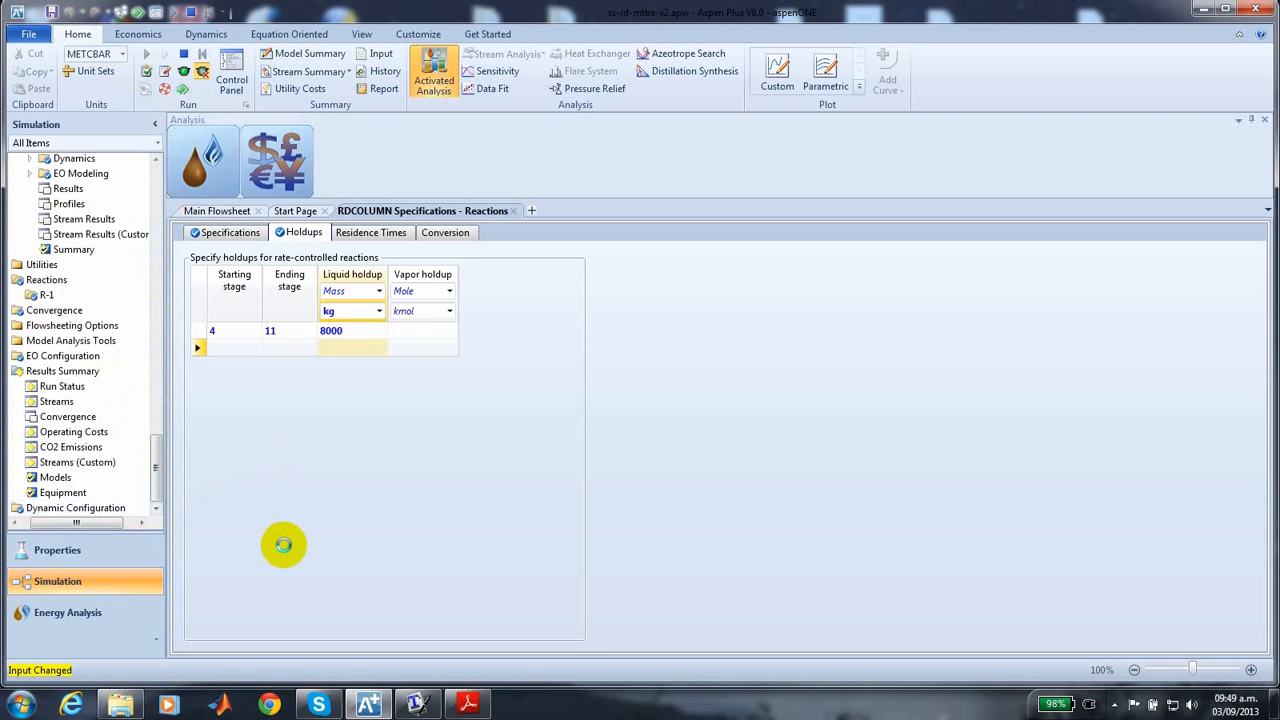
key(F5)
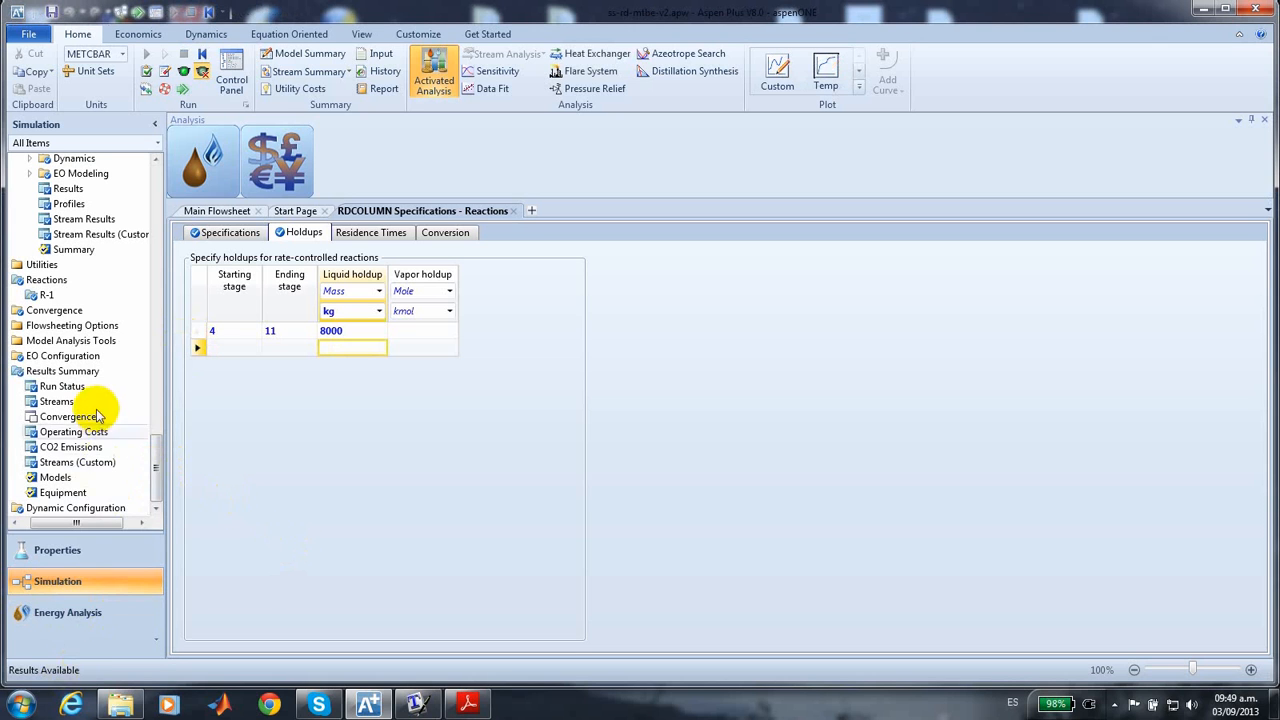
click(62, 386)
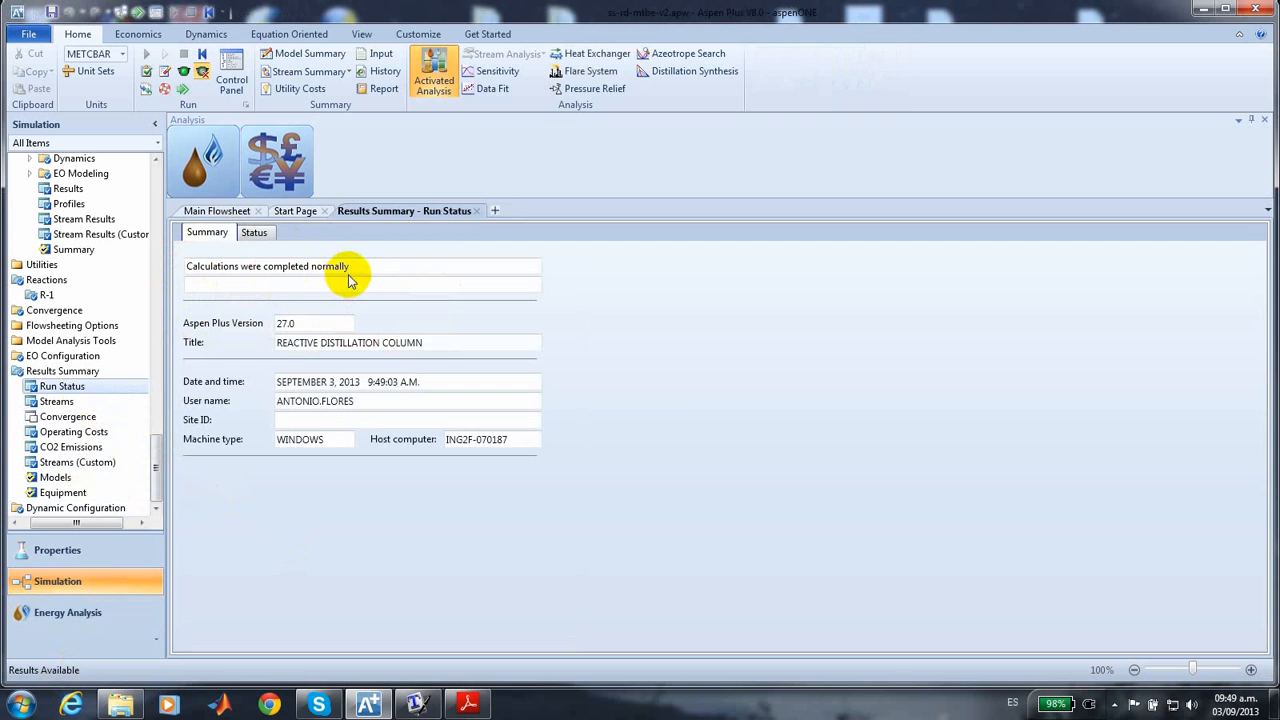
Review the material stream results and open the stage profiles of the RDCOLUMN block.
click(64, 404)
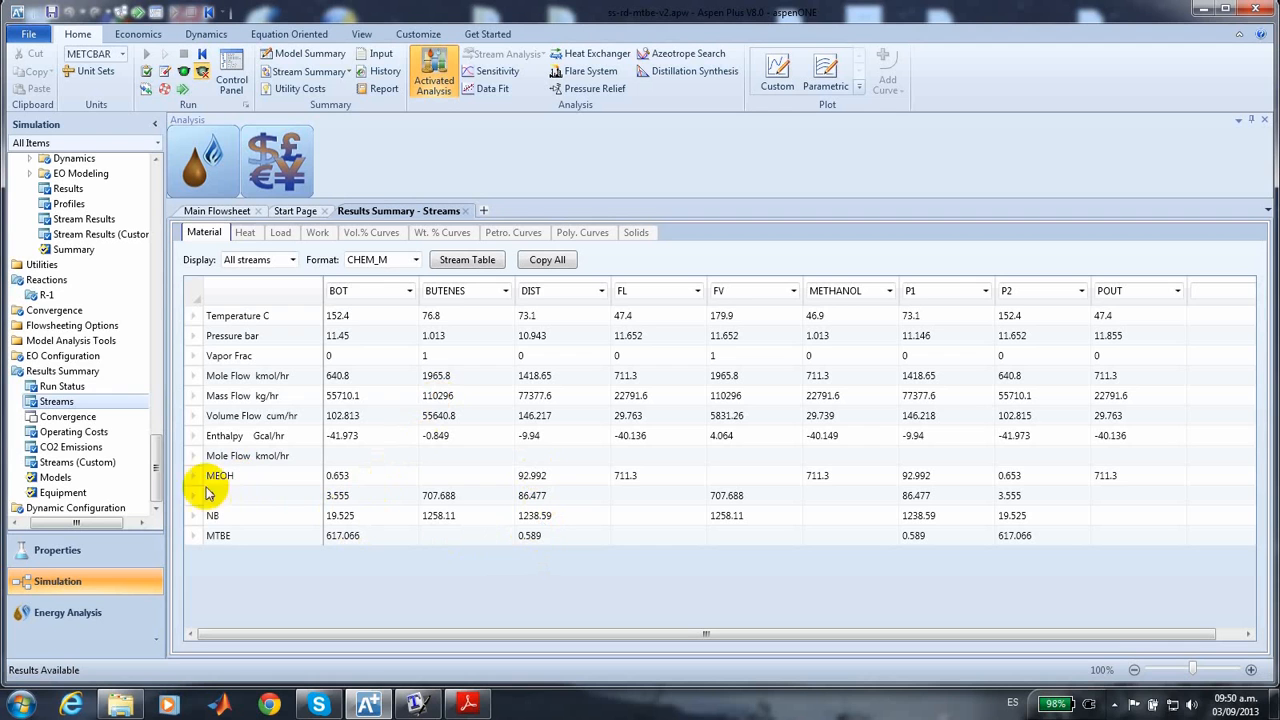
drag(155, 490, 163, 400)
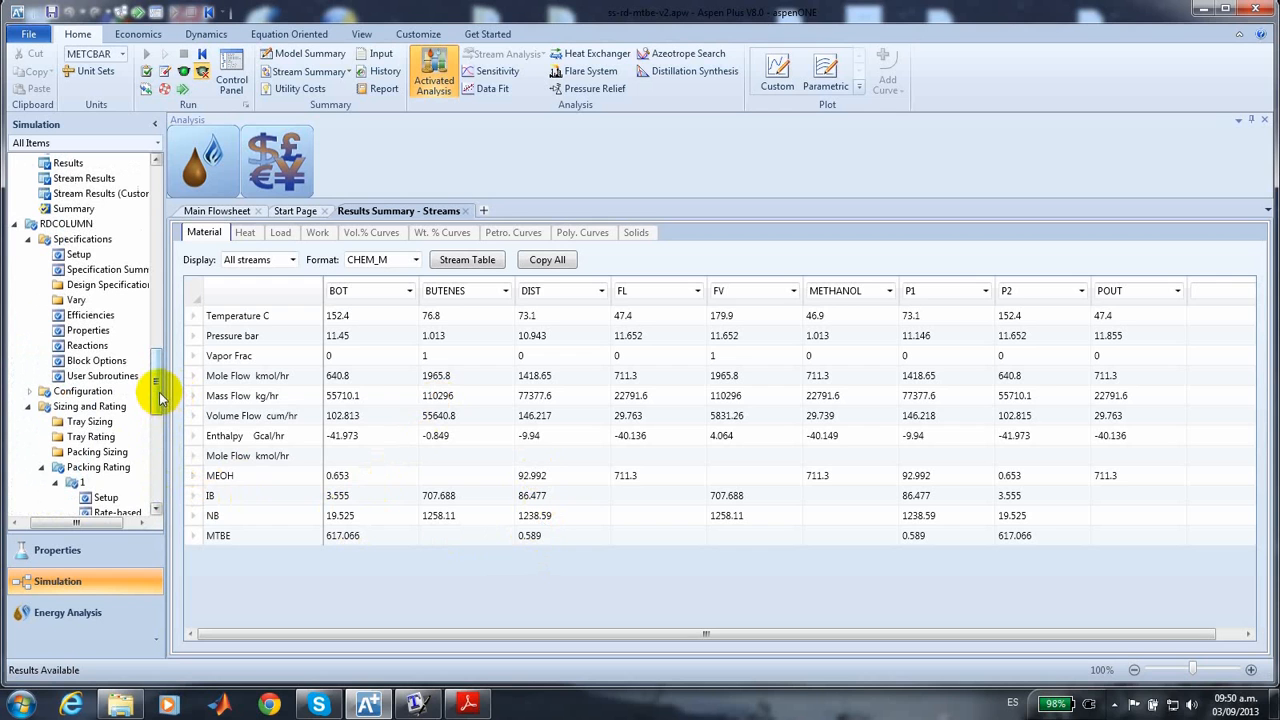
drag(158, 393, 157, 439)
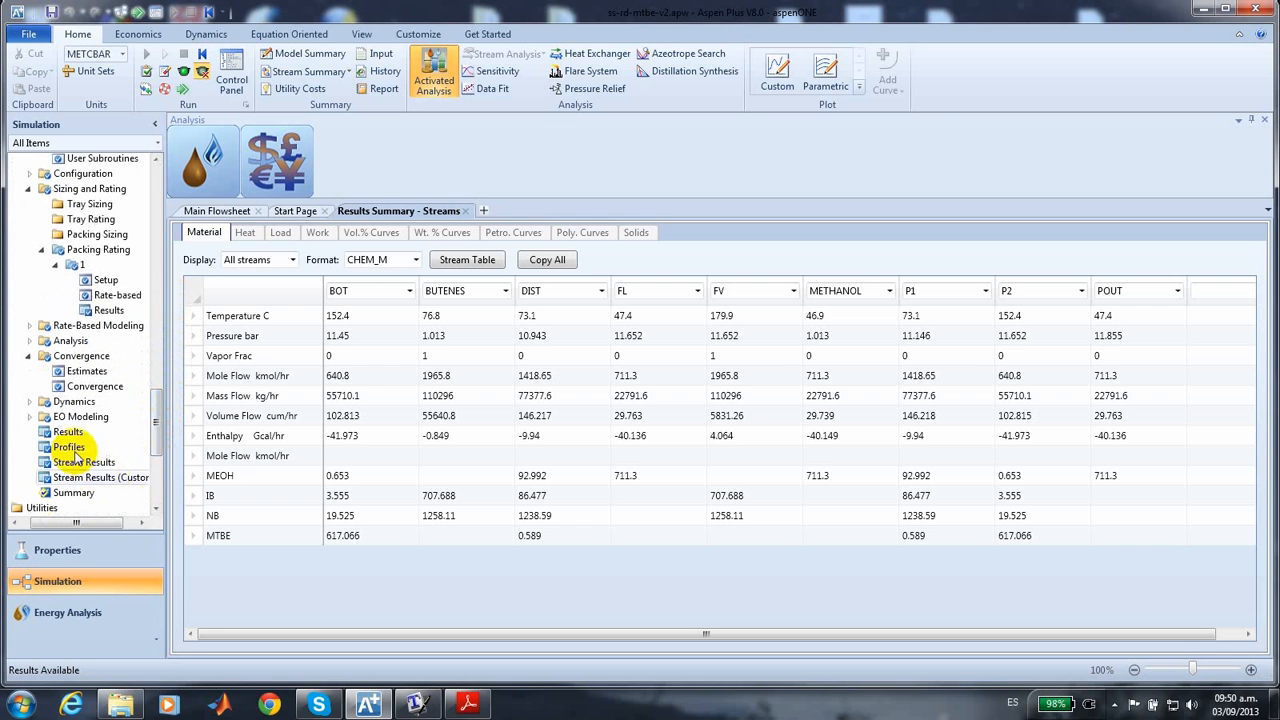
click(70, 447)
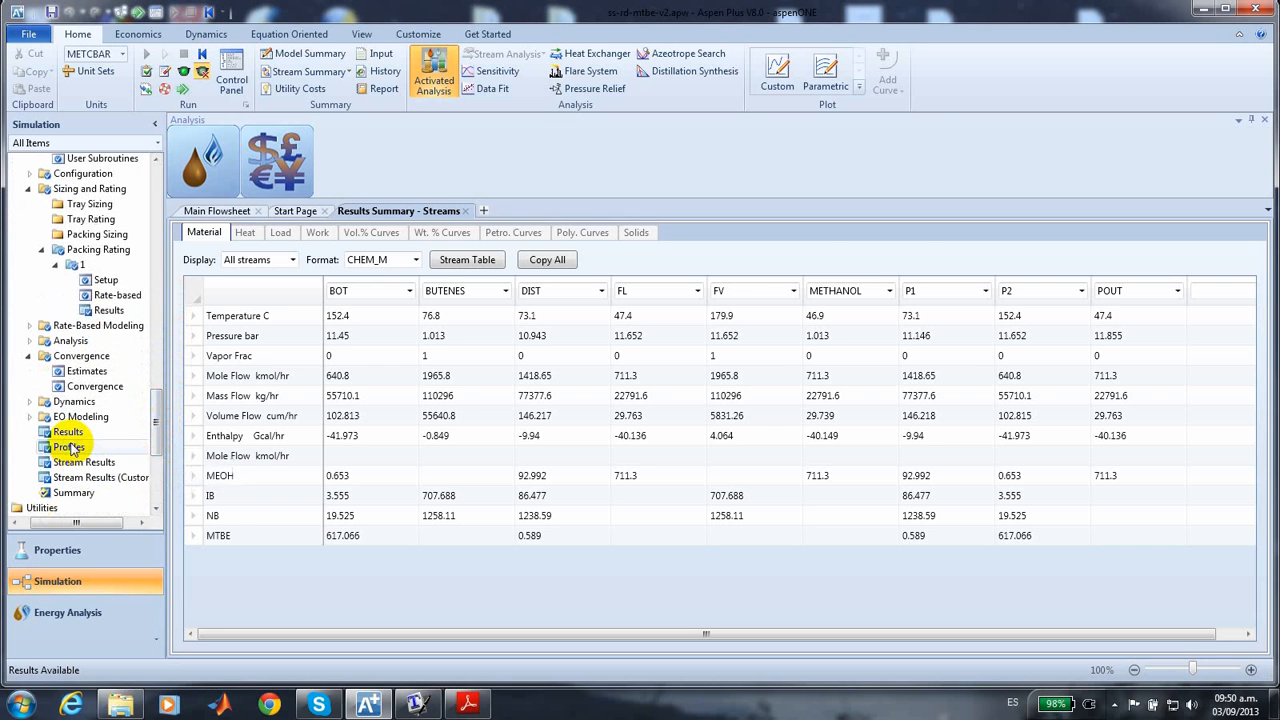
double_click(70, 447)
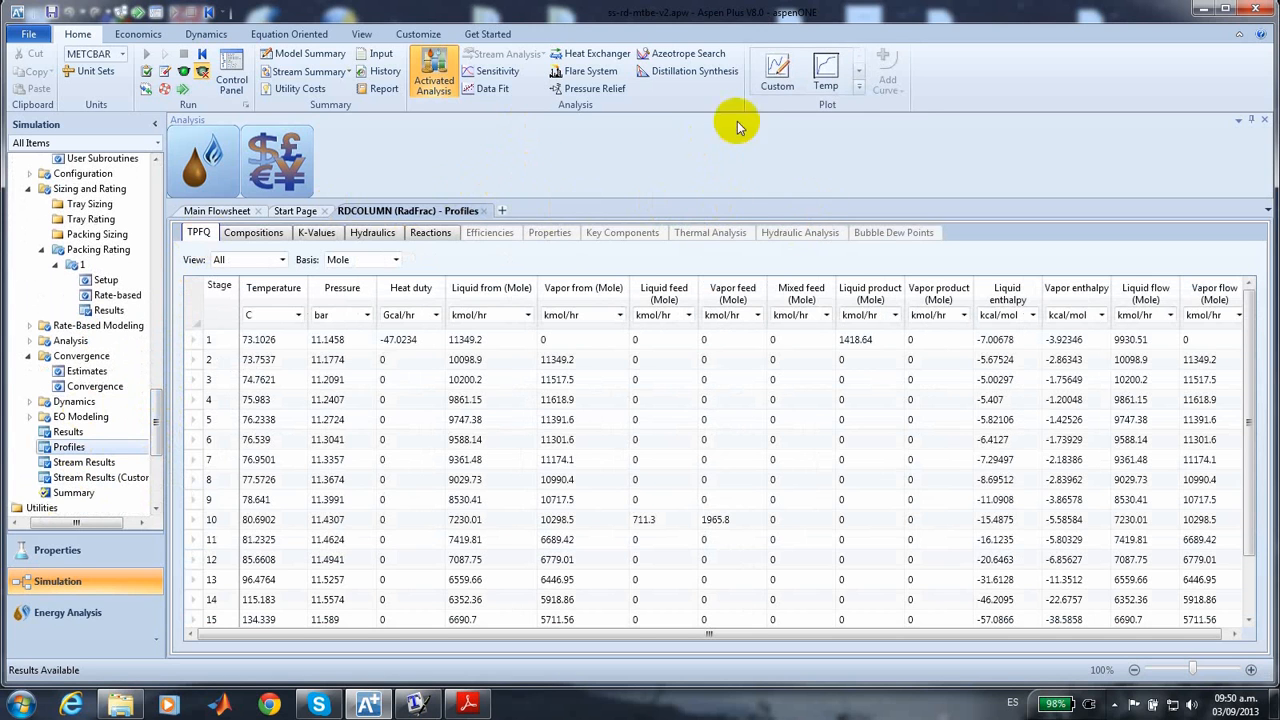
Plot the RDCOLUMN temperature profile, move its legend clear of the curve to examine it, and close the plot.
click(826, 80)
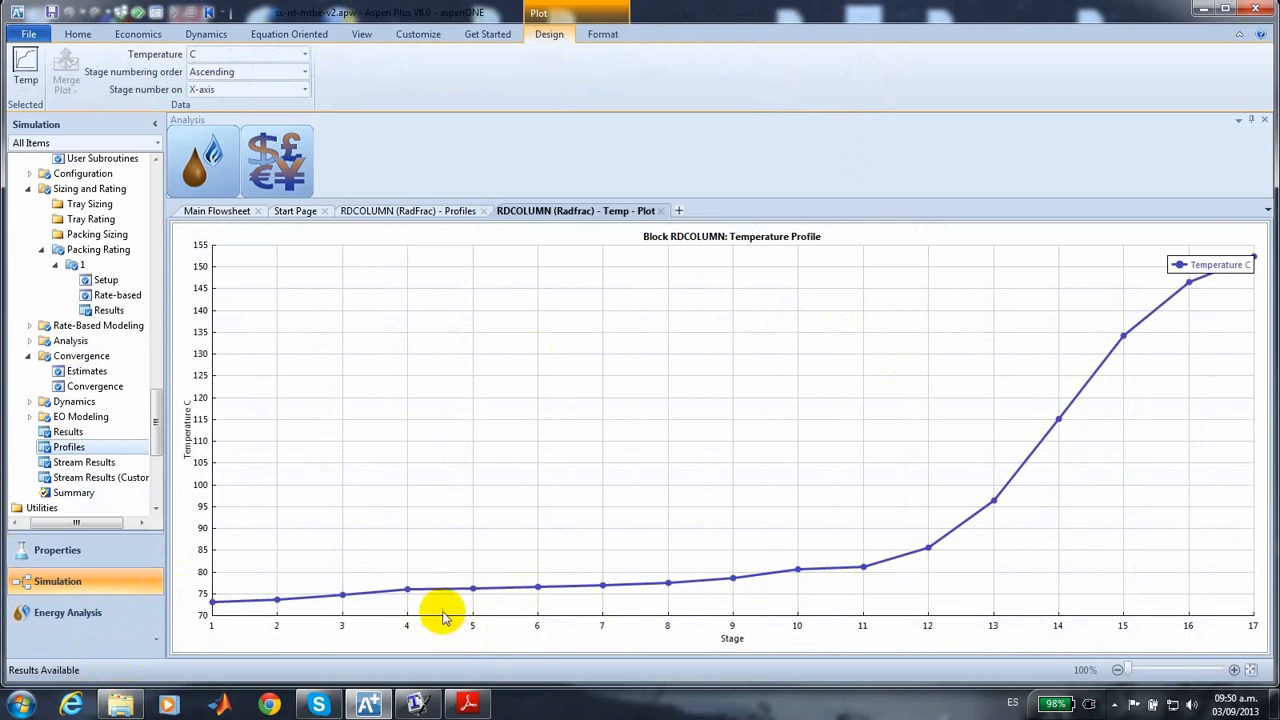
click(1178, 272)
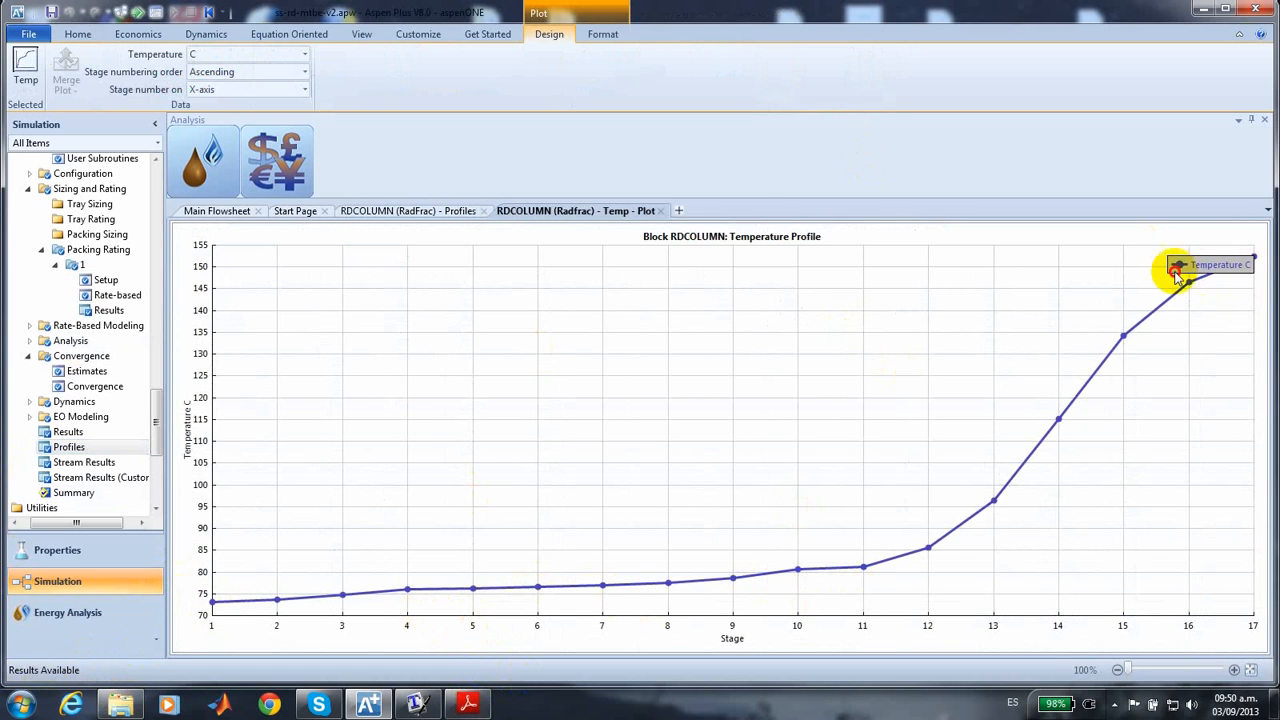
drag(1178, 272, 1075, 268)
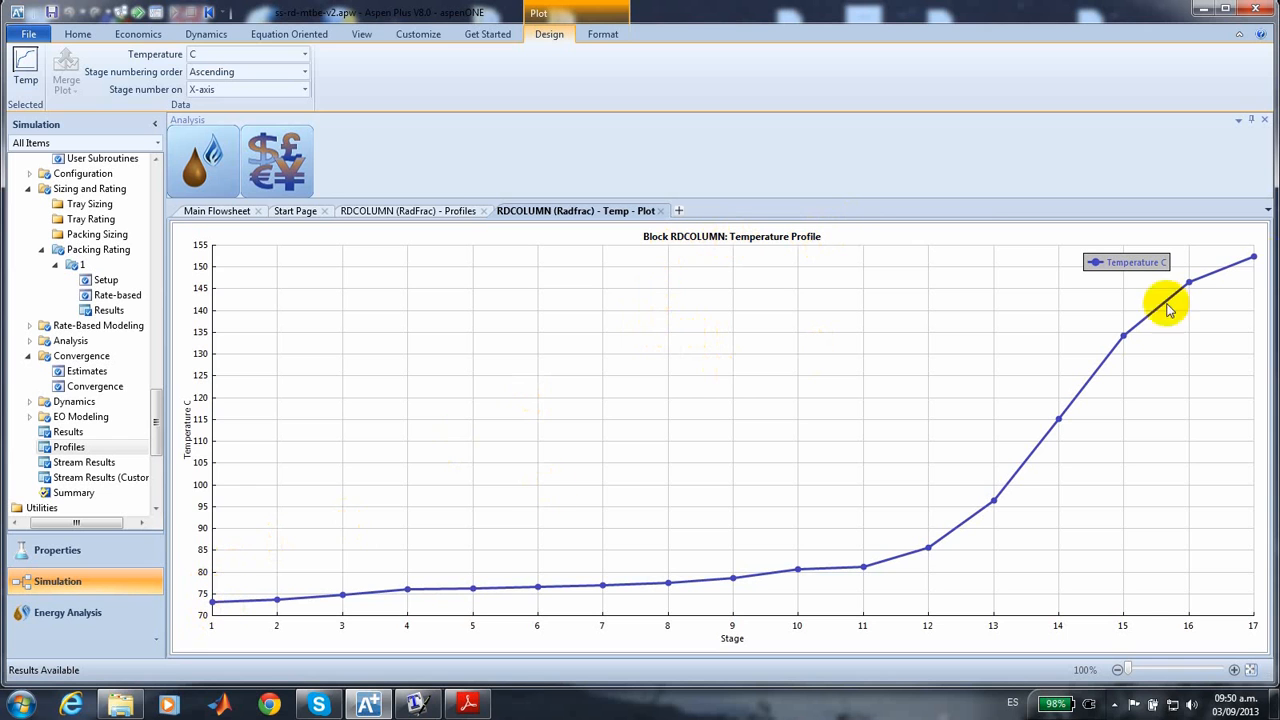
click(661, 211)
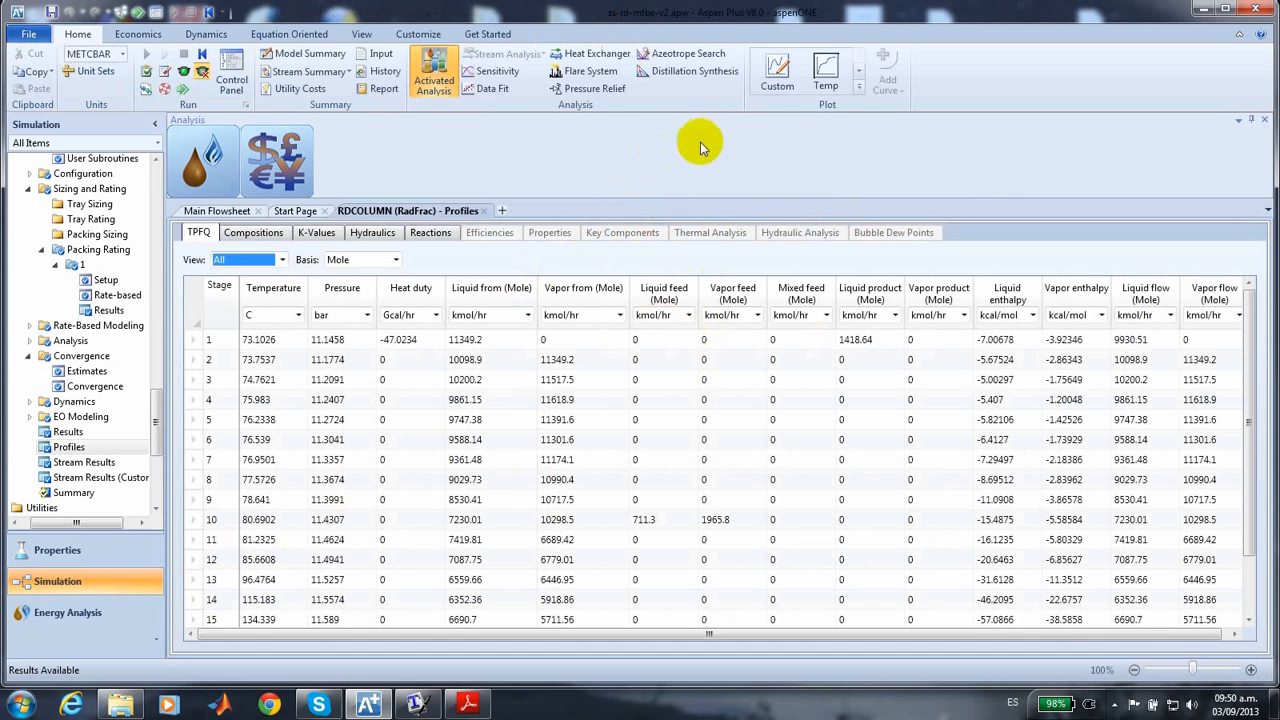
Plot the liquid mole composition profiles of all components, move the legend off the curves, and close the plot after viewing.
click(858, 85)
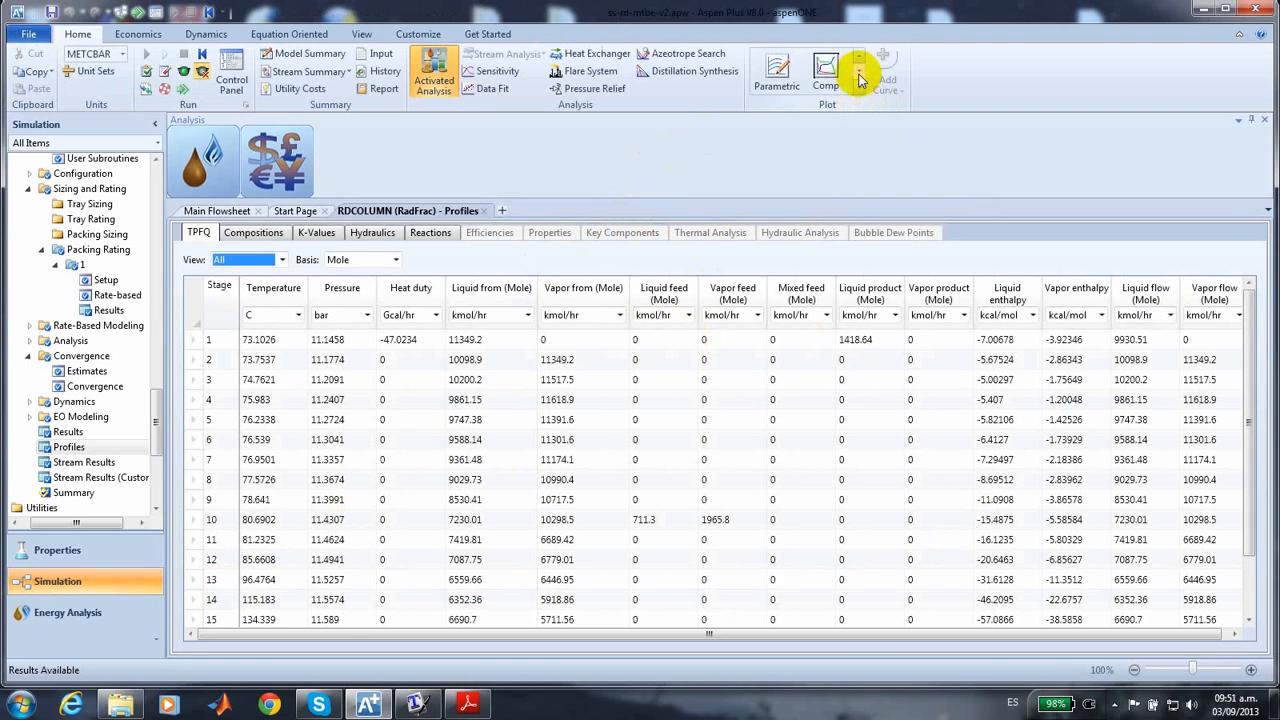
click(822, 68)
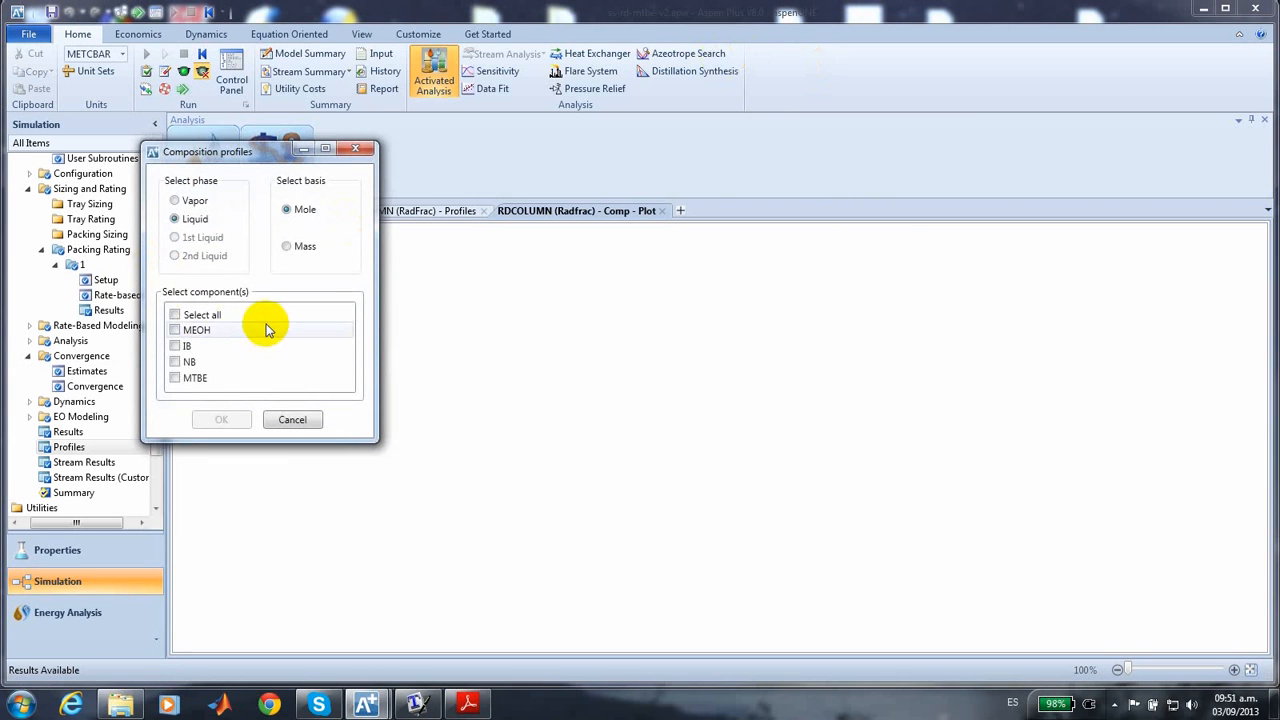
click(175, 316)
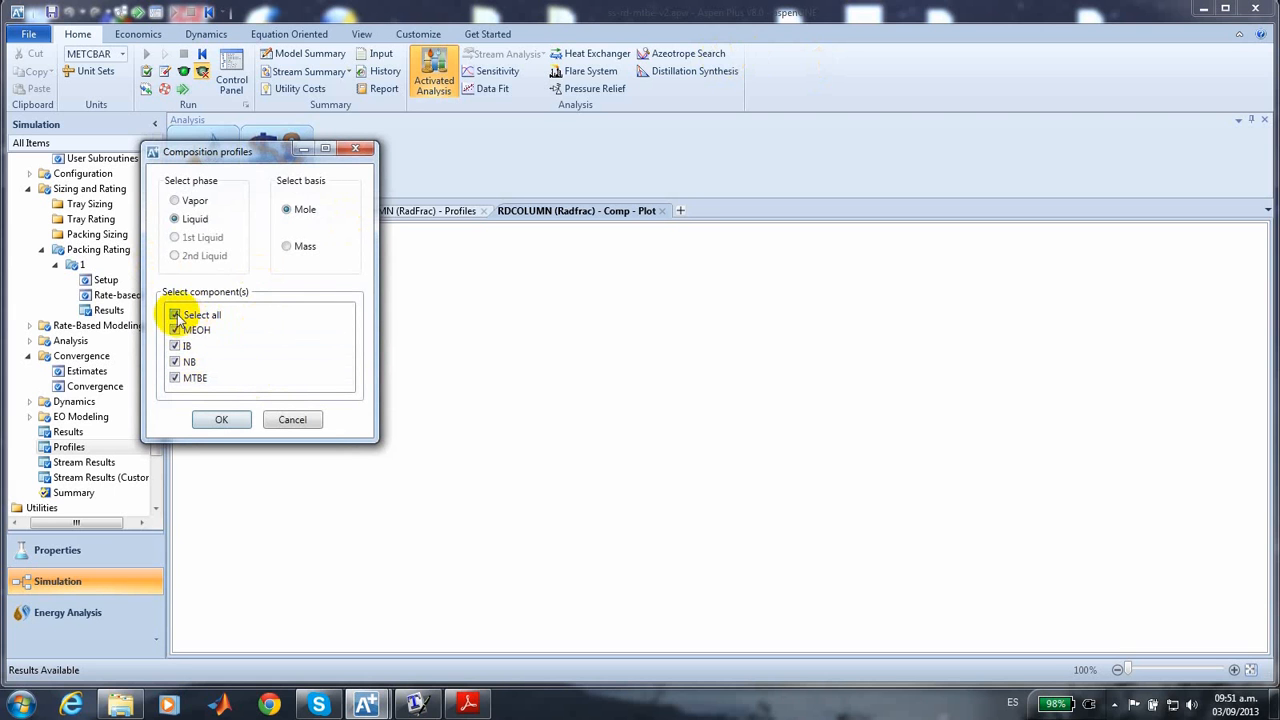
click(224, 420)
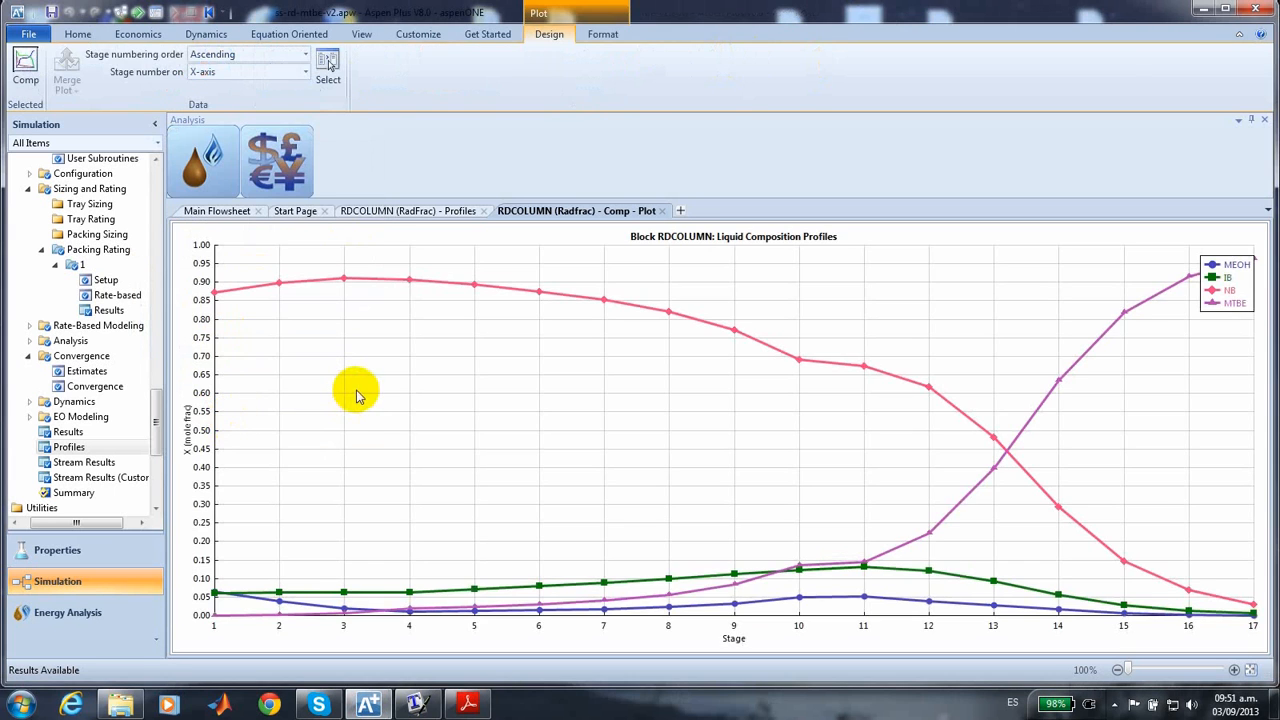
drag(1218, 292, 1081, 291)
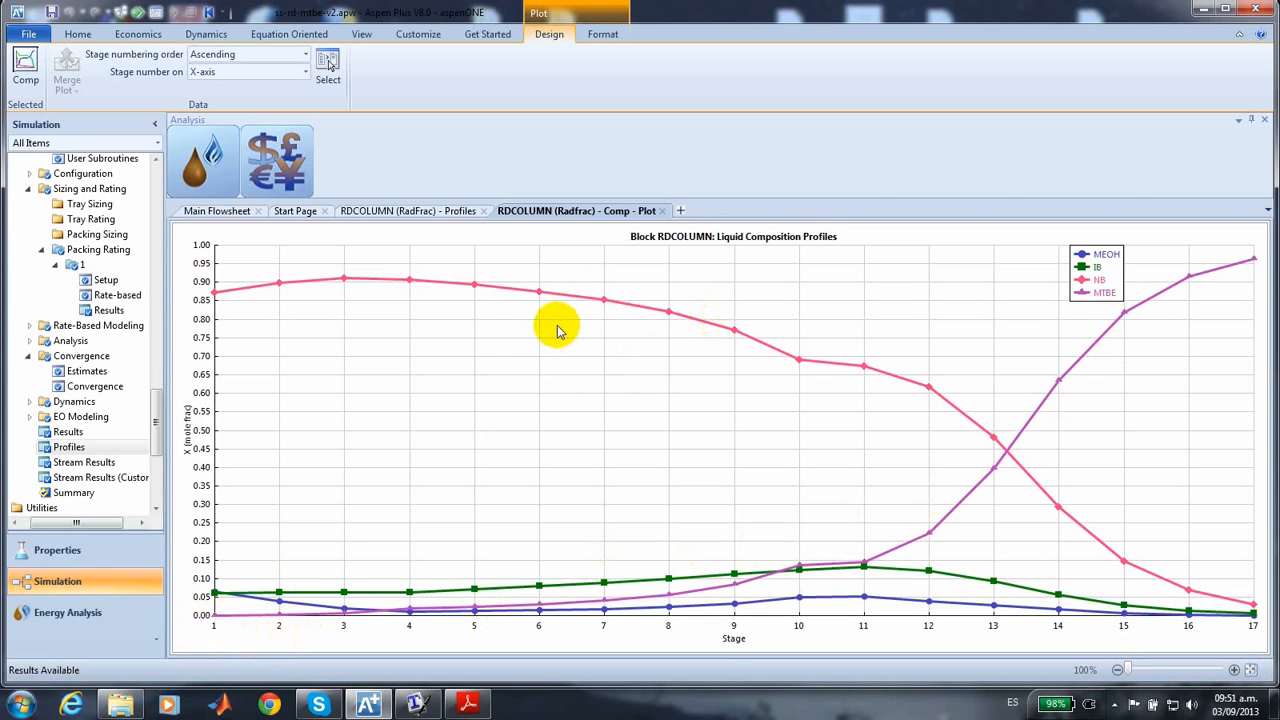
click(663, 212)
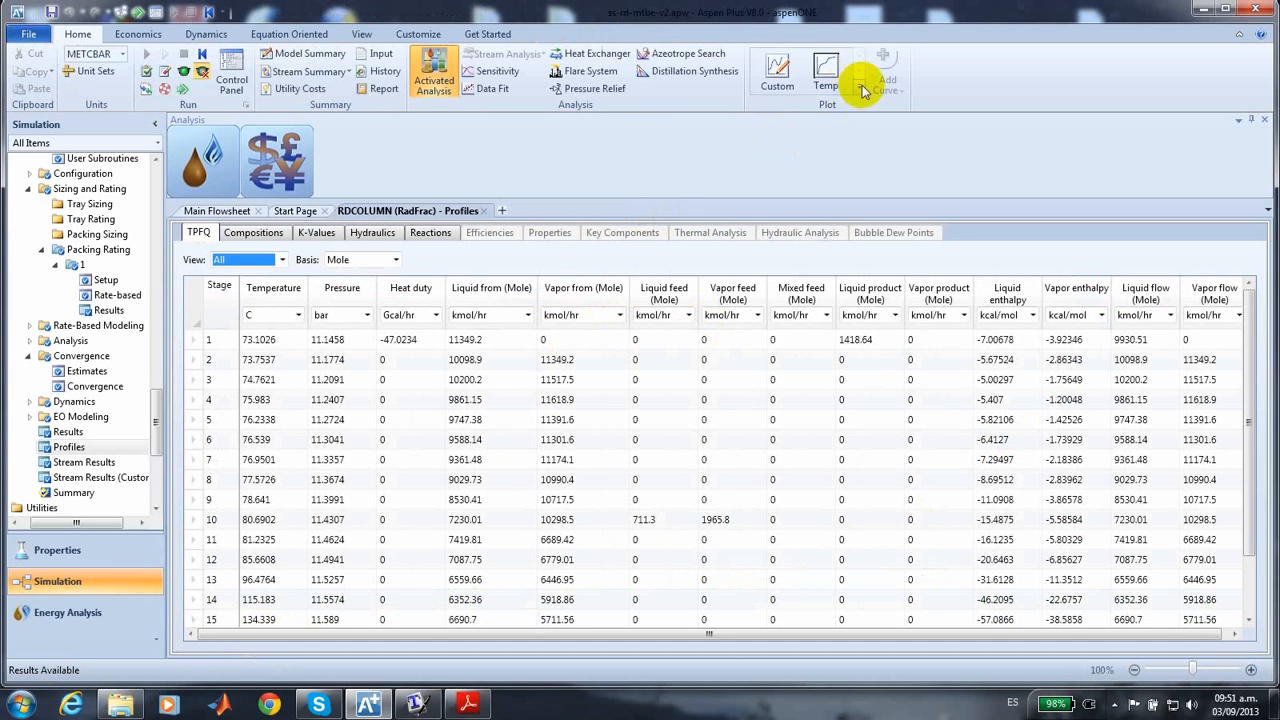
Plot RDCOLUMN's vapor and liquid flow rates by stage on a mole basis in kmol/hr.
click(861, 80)
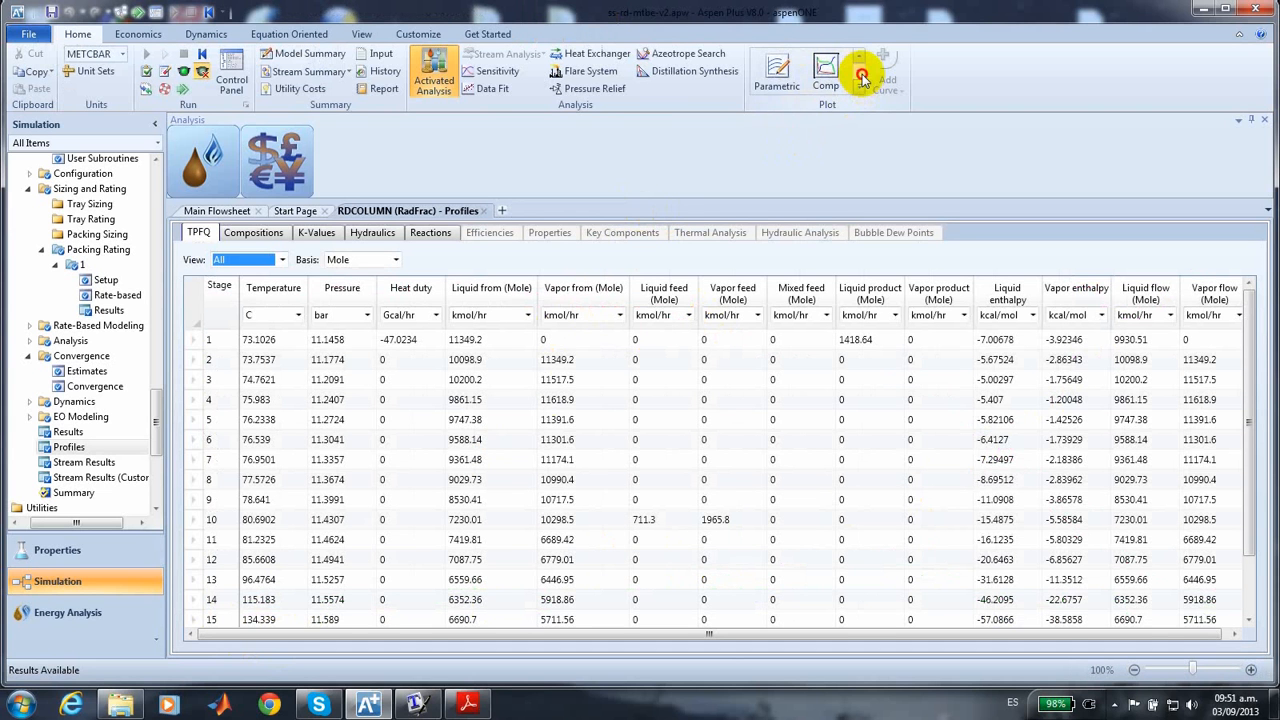
click(861, 80)
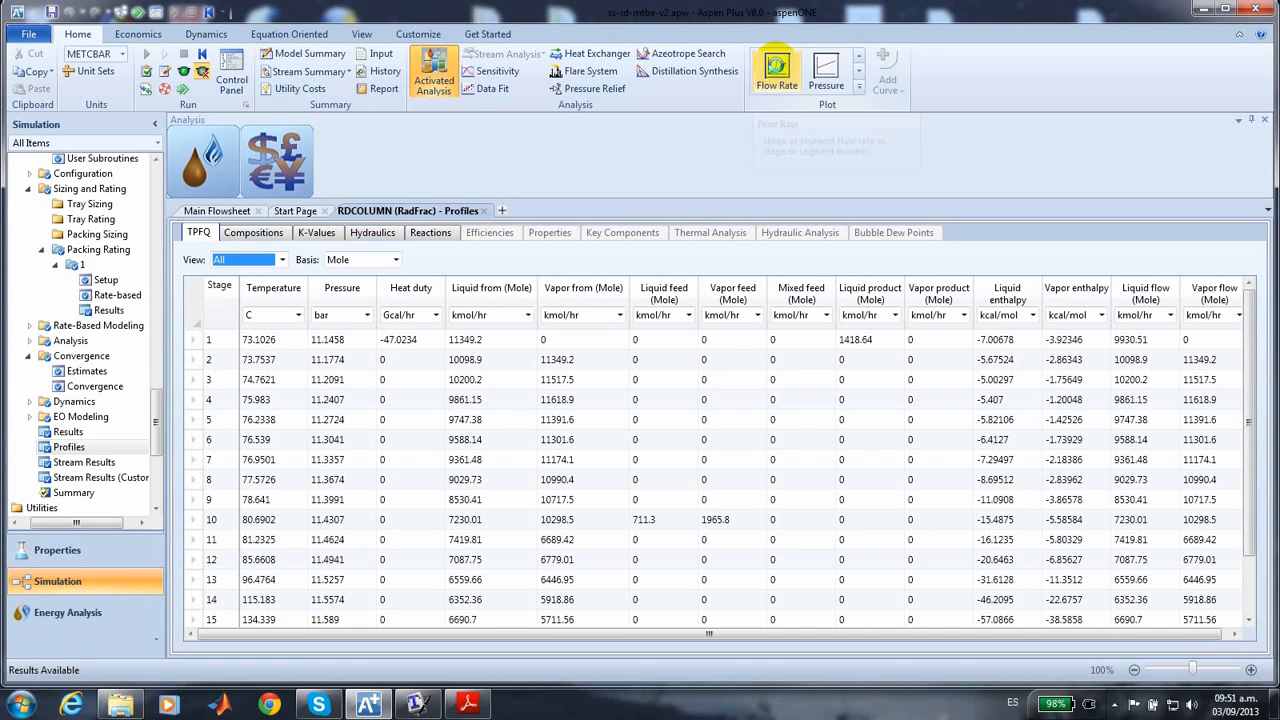
click(777, 70)
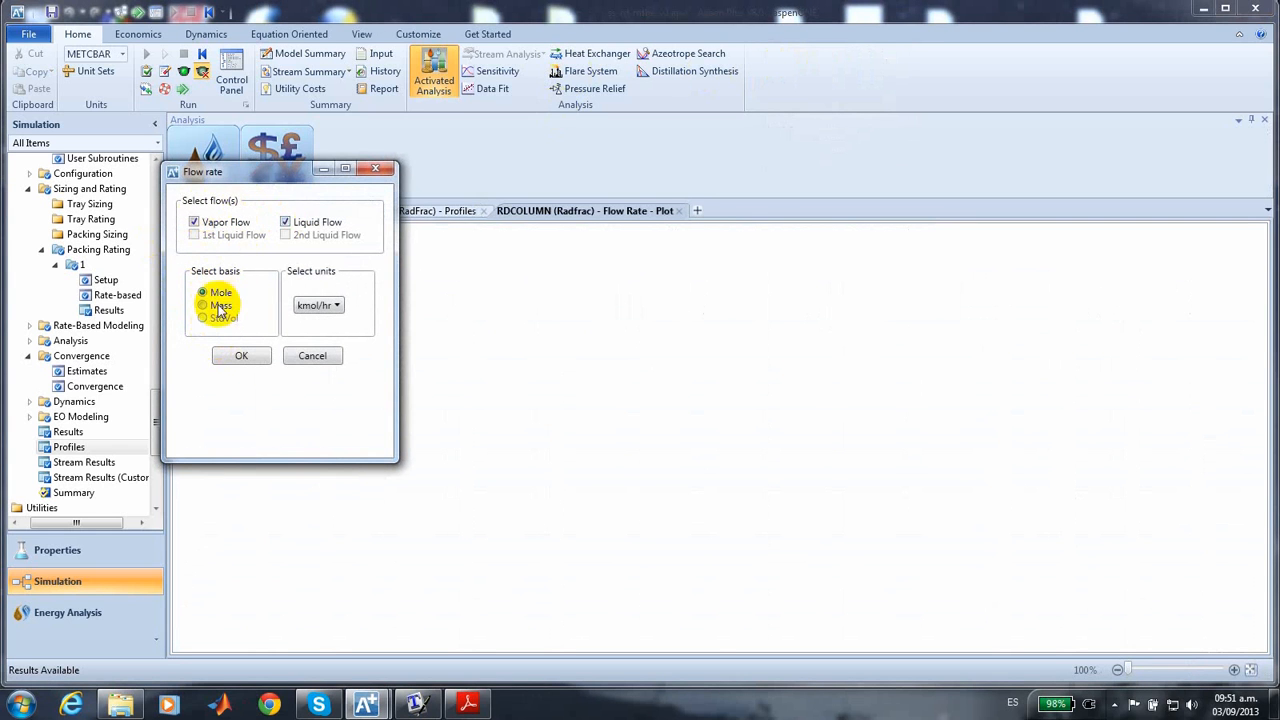
click(241, 357)
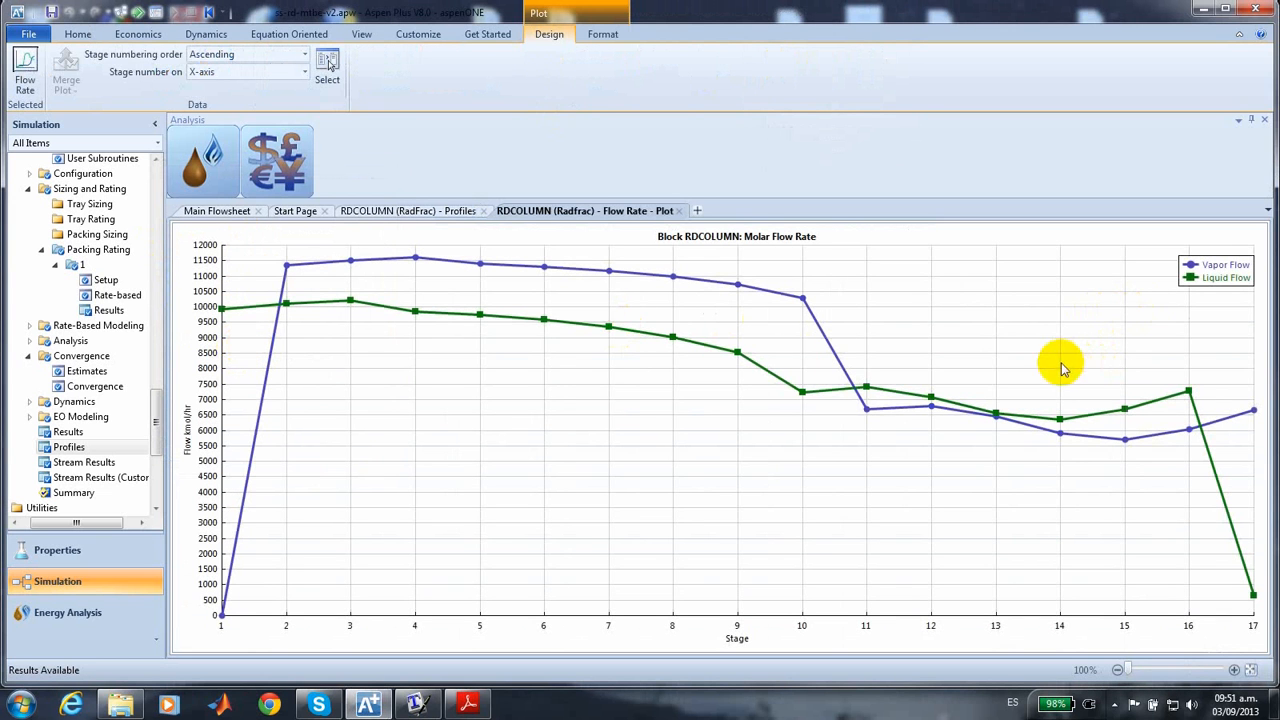